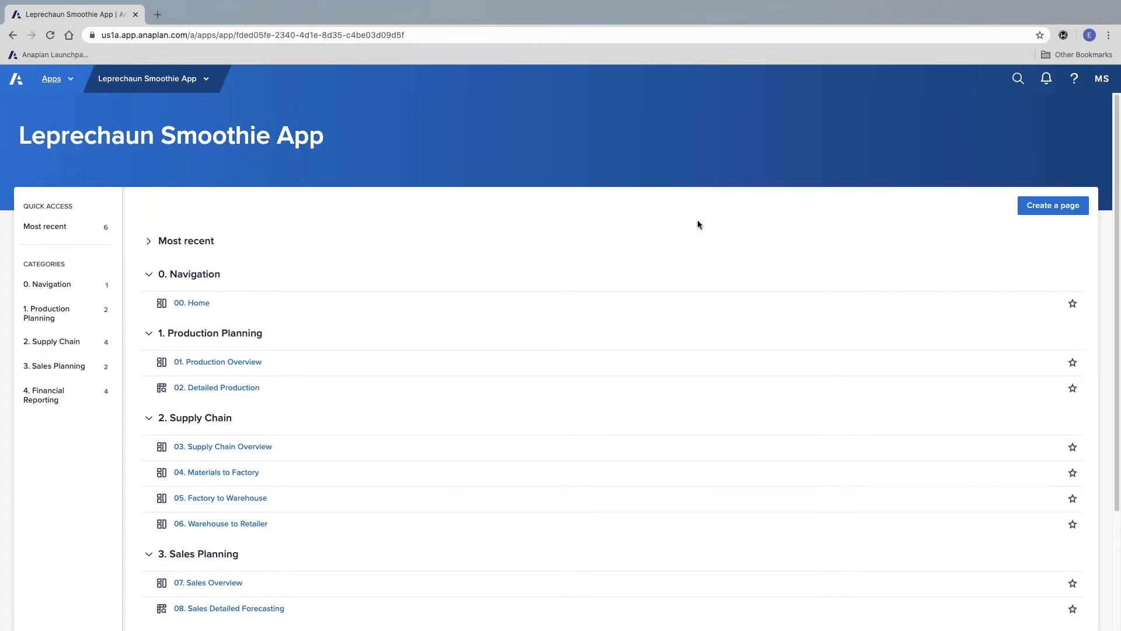
# Step: Review the app's page categories and open the 01. Production Overview page under Production Planning
pyautogui.scroll(-1, 658, 269)
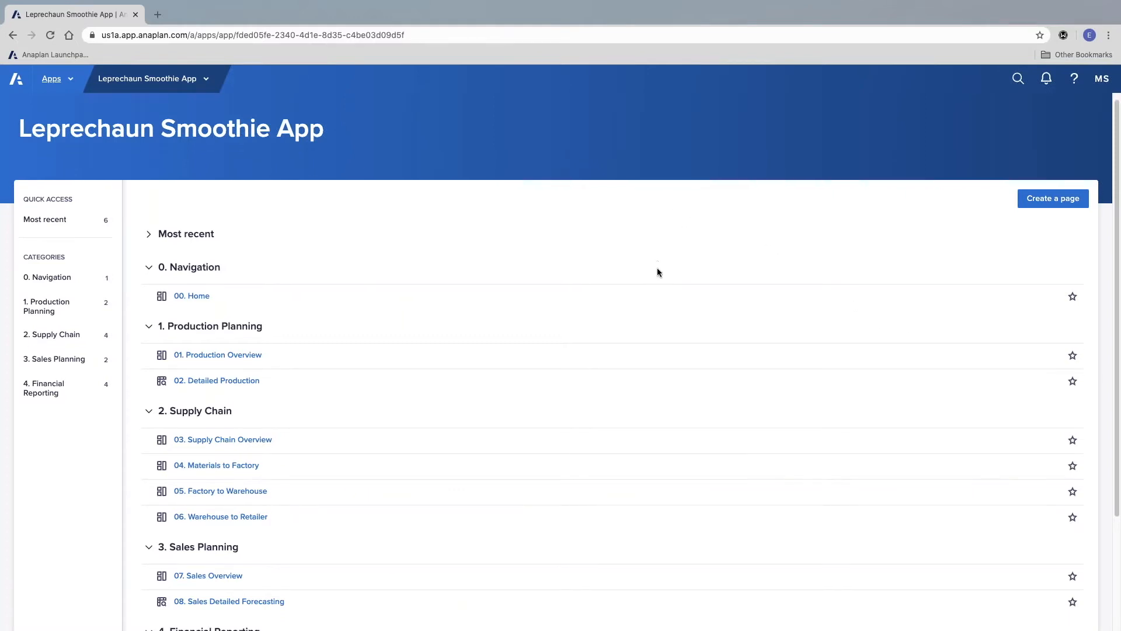
pyautogui.scroll(-4, 657, 272)
pyautogui.scroll(-1, 657, 272)
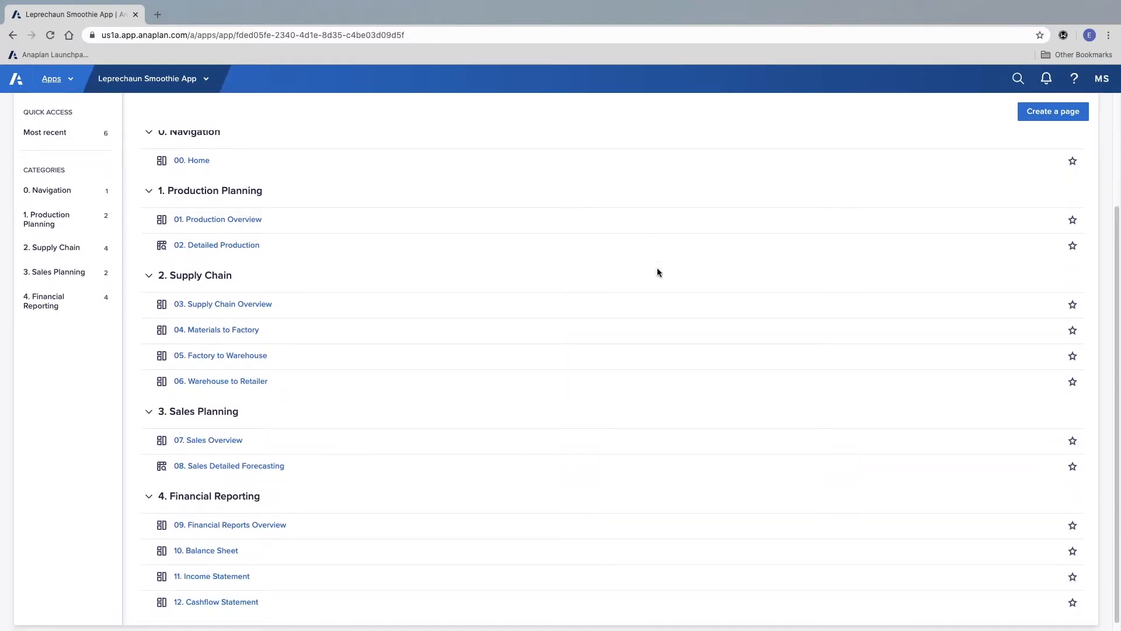
pyautogui.scroll(5, 658, 272)
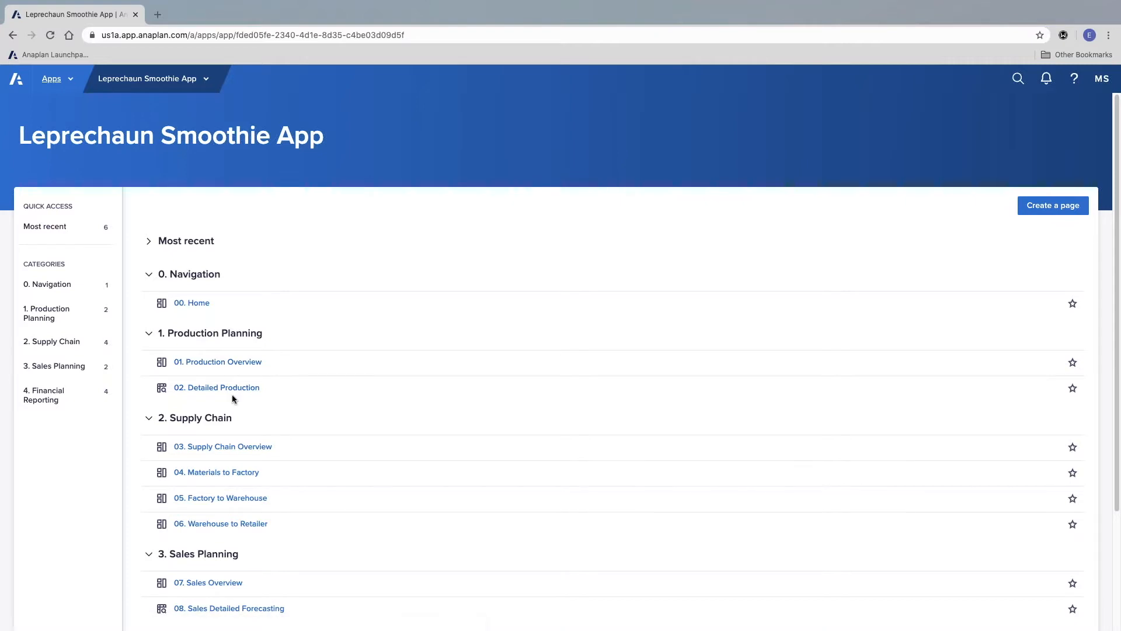
pyautogui.click(245, 362)
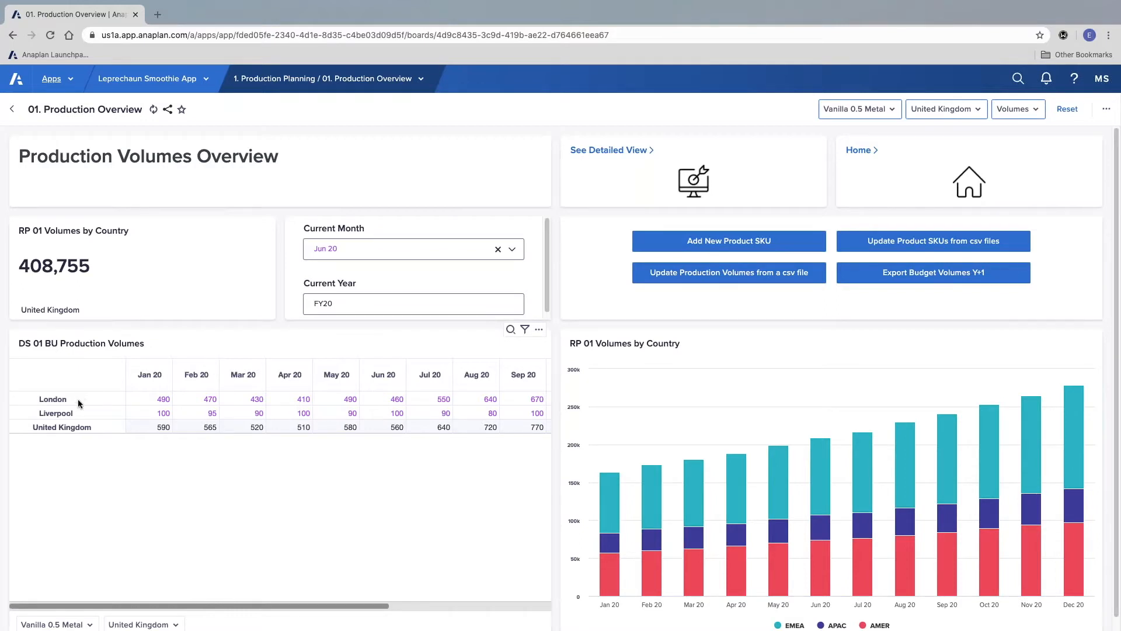
# Step: Set the page's product selector to Chocolate 0.5 Metal and select the London through United Kingdom rows in the production volumes grid
pyautogui.click(869, 111)
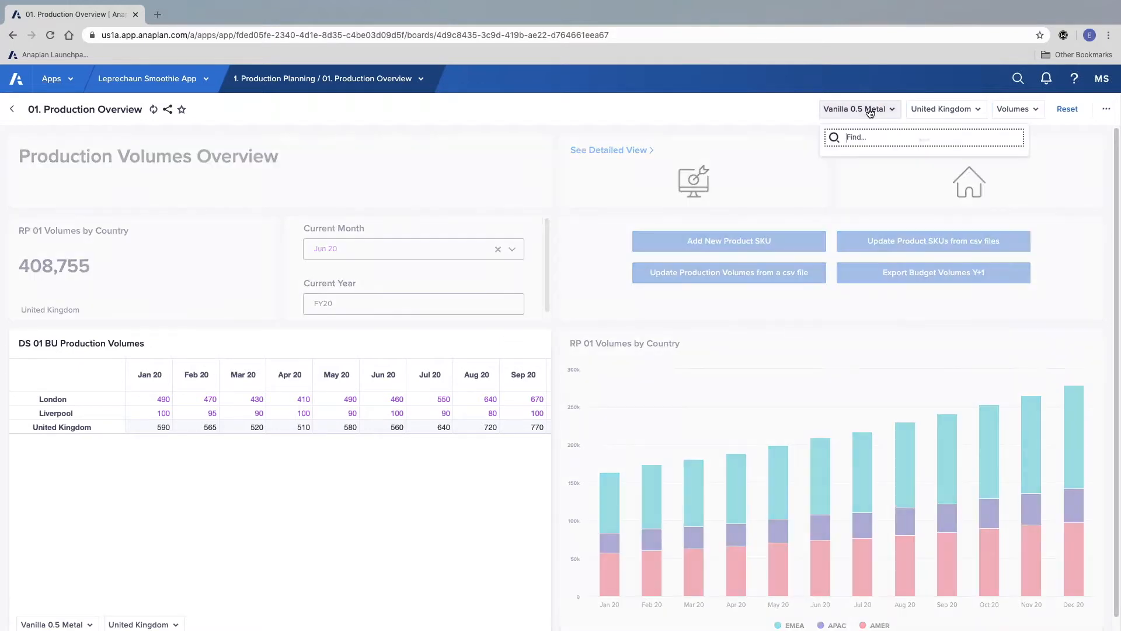
pyautogui.click(864, 183)
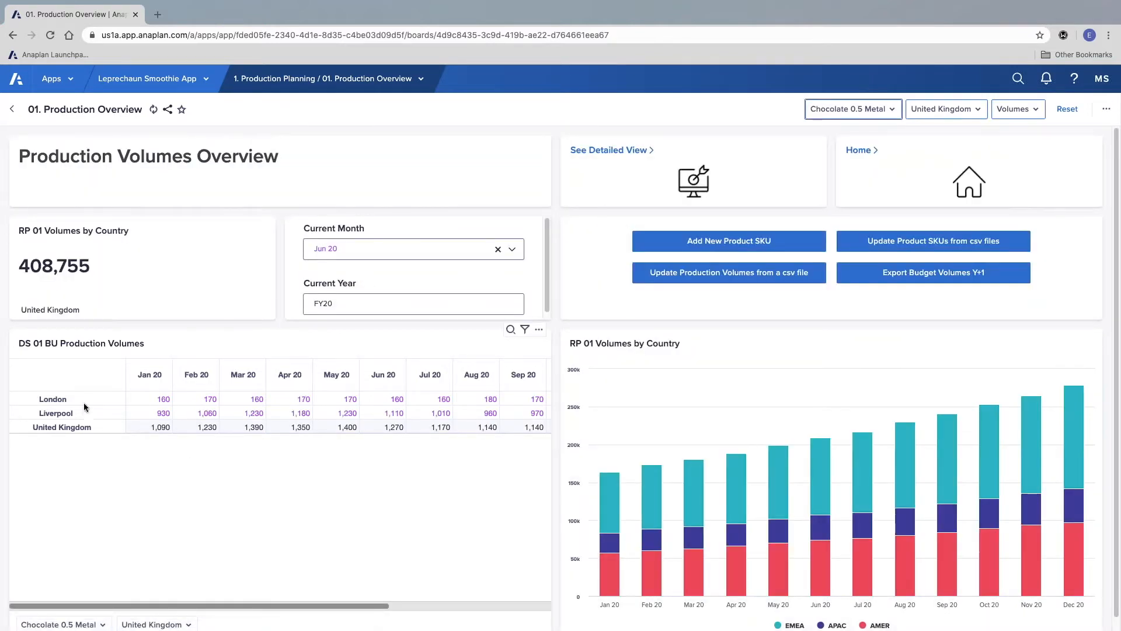
pyautogui.moveTo(83, 399); pyautogui.dragTo(90, 429)
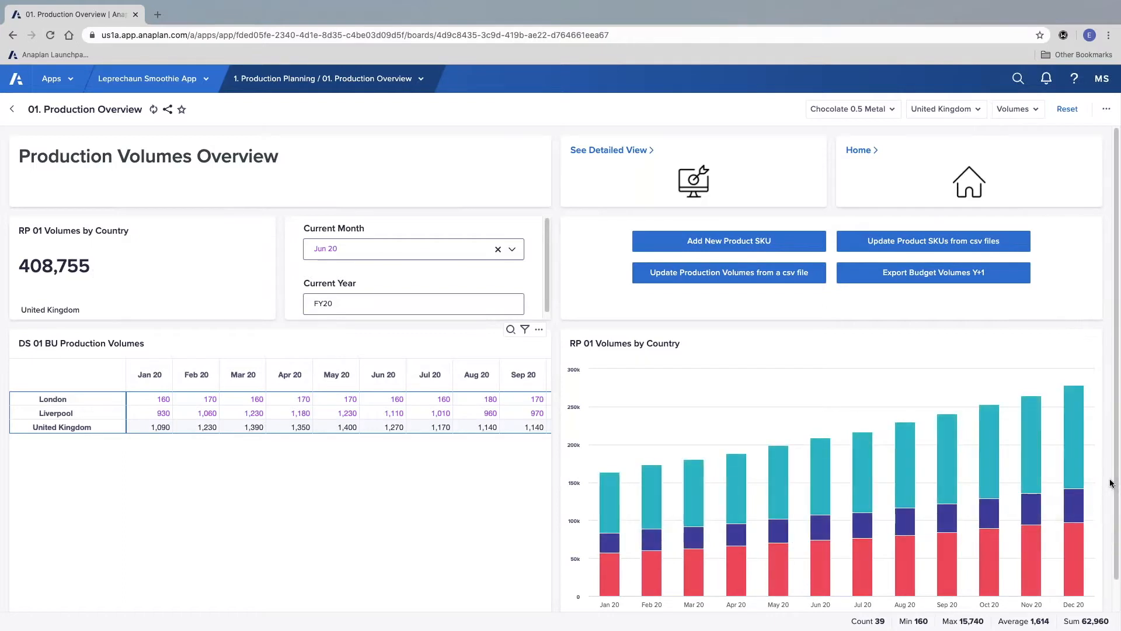
pyautogui.scroll(-1, 1112, 475)
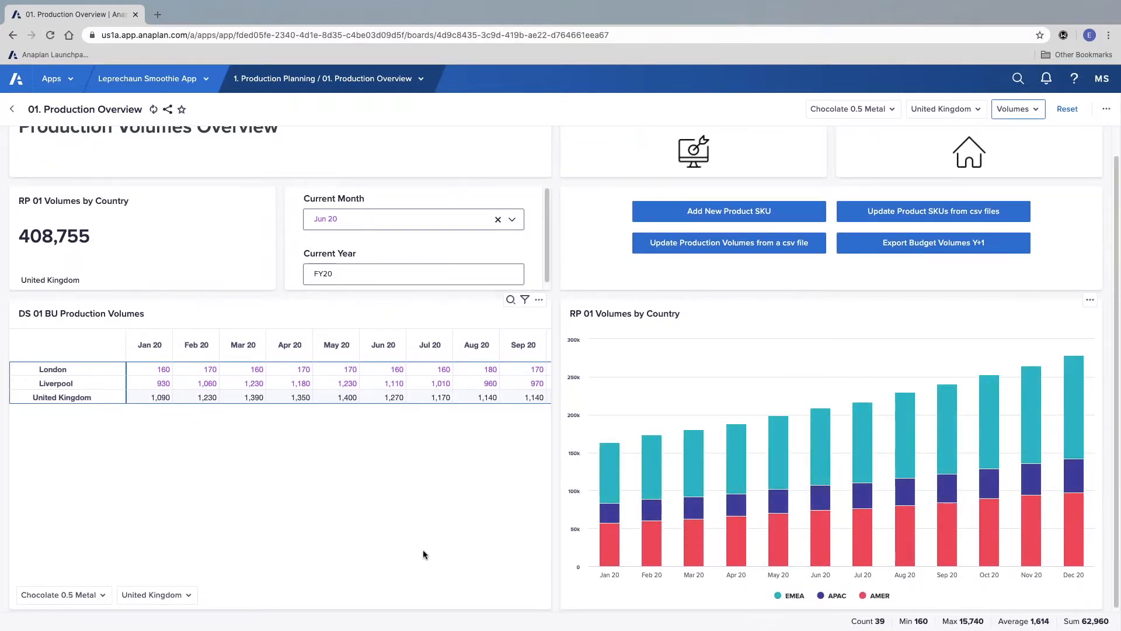
pyautogui.scroll(1, 416, 534)
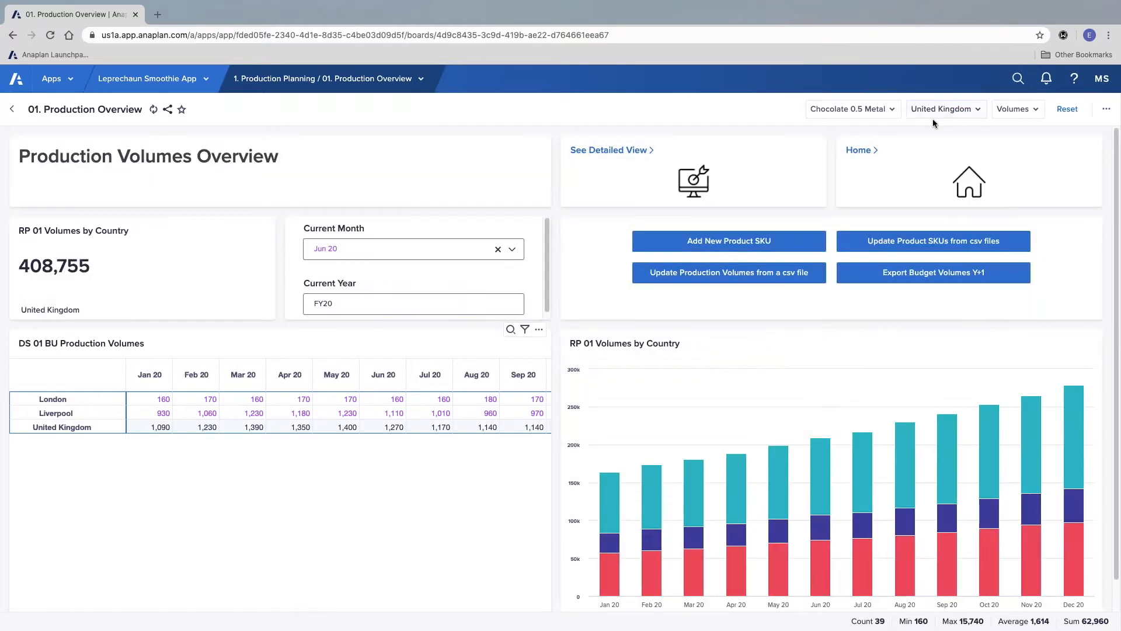
# Step: Save a personal copy of the Production Overview page and check the My Pages section on the Leprechaun Smoothie App overview
pyautogui.click(1105, 113)
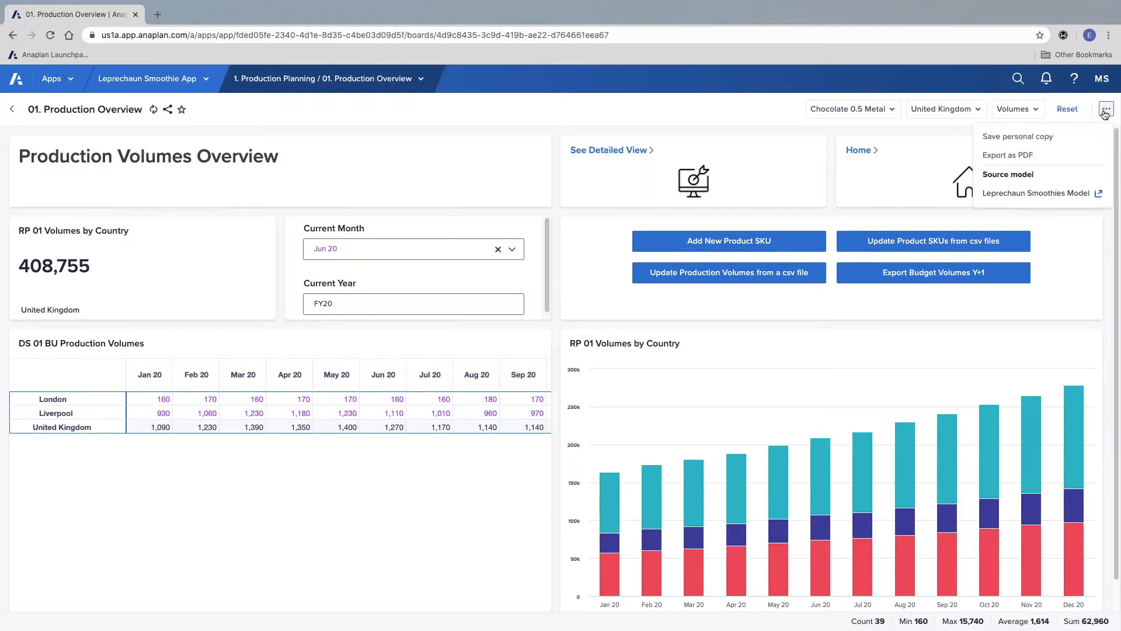
pyautogui.click(1031, 136)
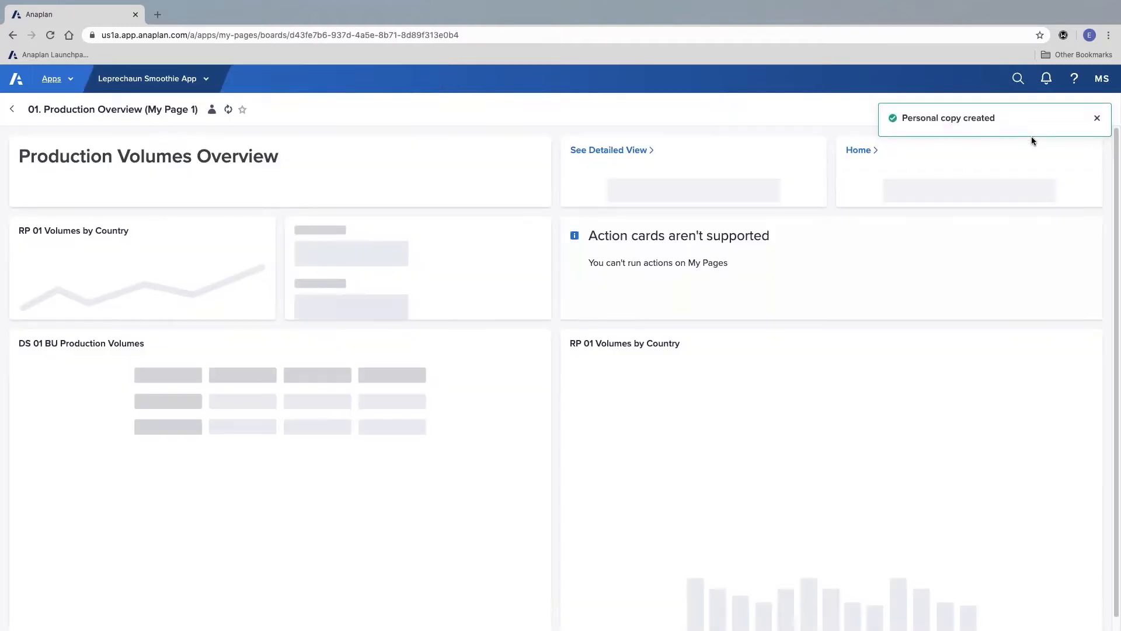
pyautogui.click(174, 87)
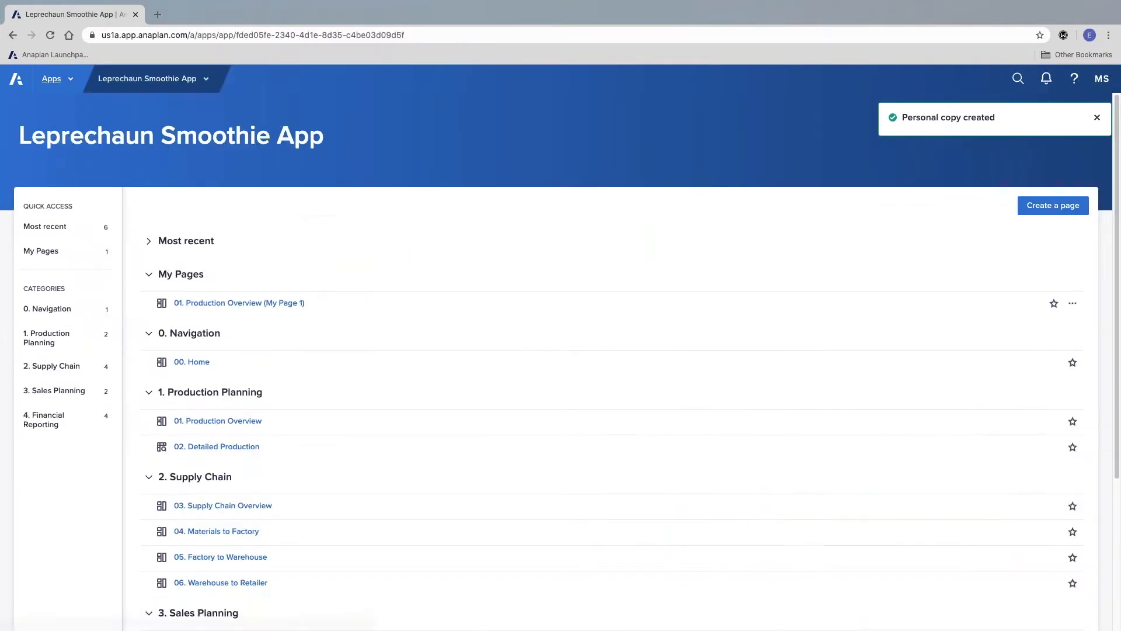
pyautogui.scroll(-1, 390, 285)
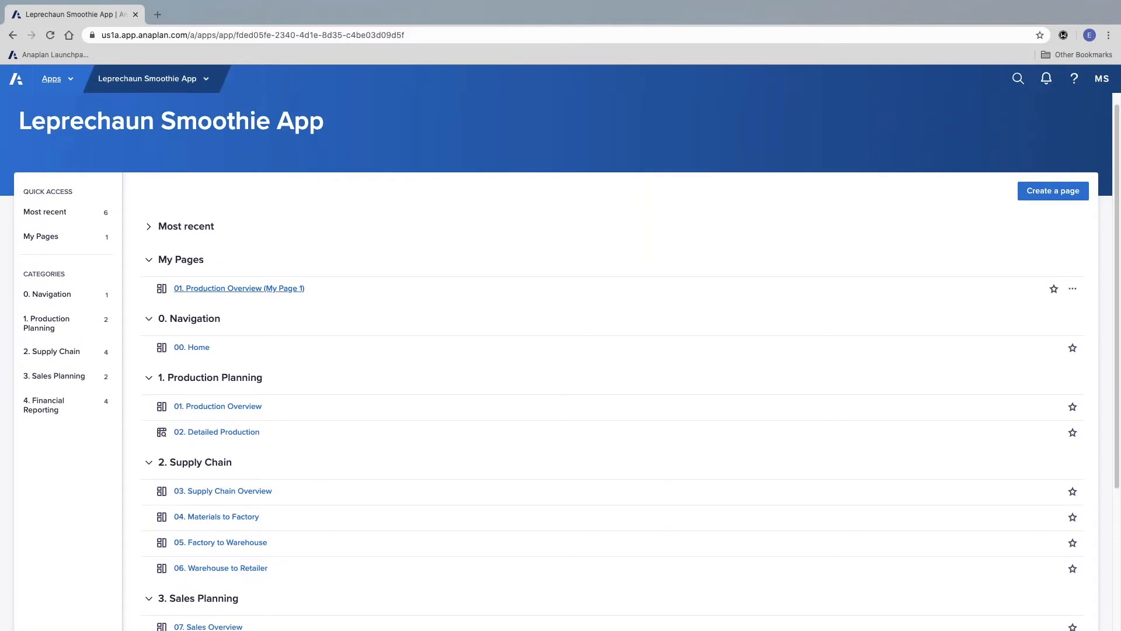
pyautogui.click(151, 261)
pyautogui.click(151, 262)
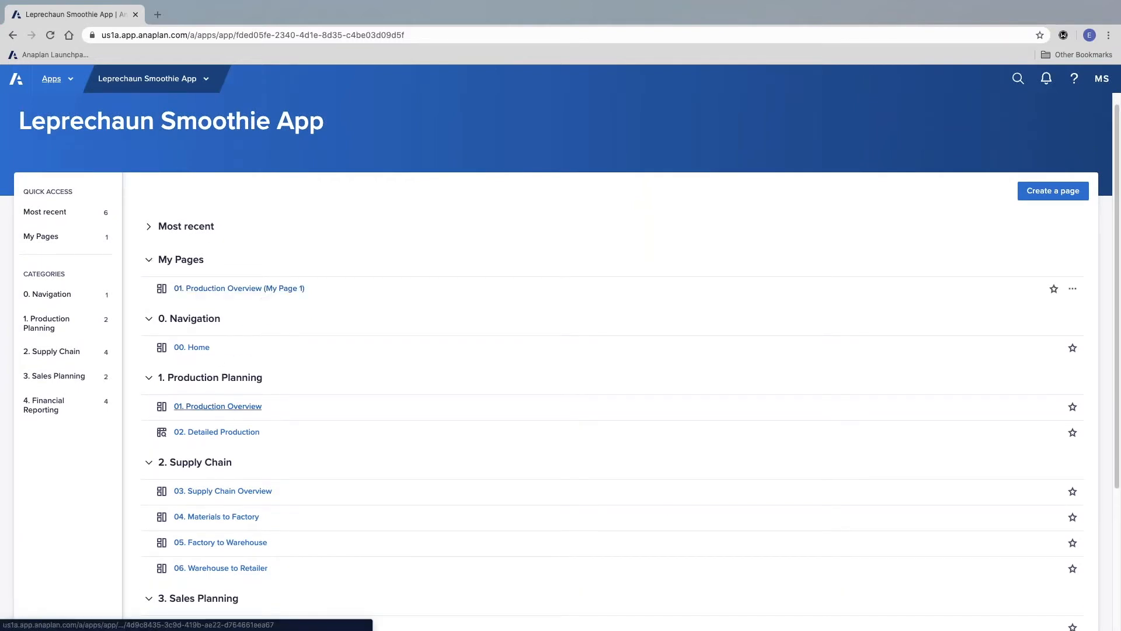
# Step: Open the original 01. Production Overview page and switch from it to the personal copy stored under My Pages
pyautogui.click(213, 407)
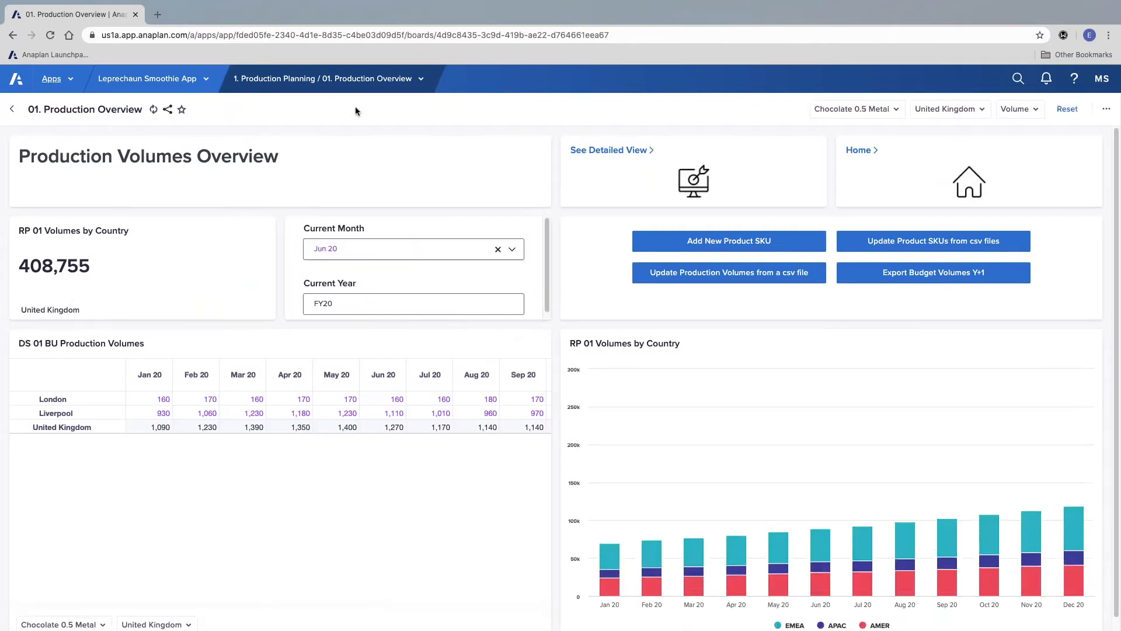
pyautogui.click(353, 87)
pyautogui.click(274, 135)
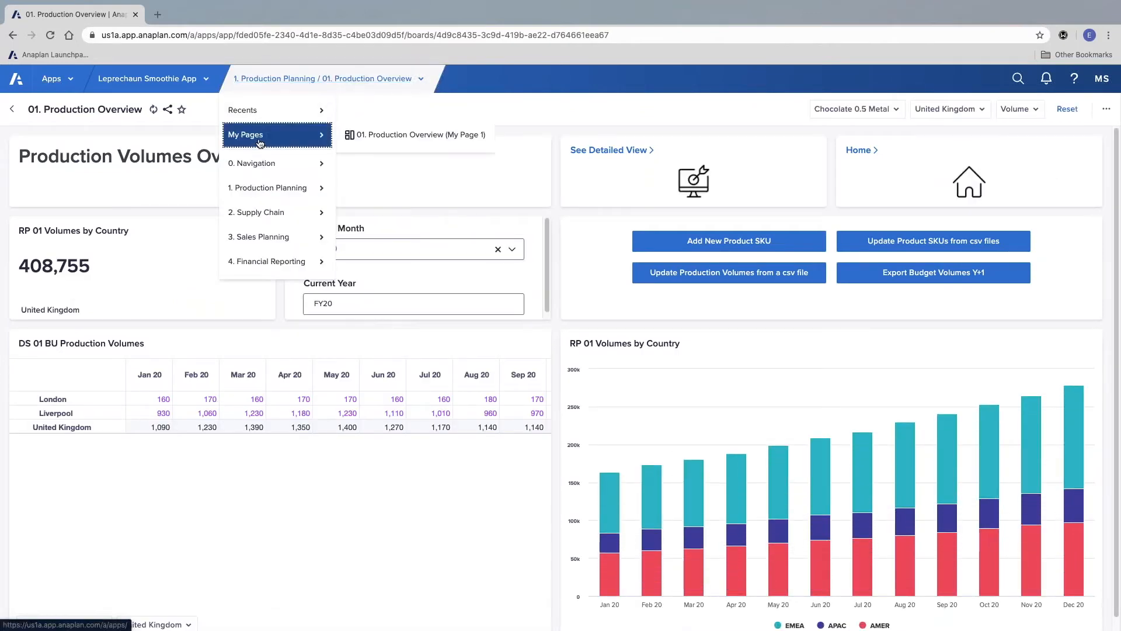
pyautogui.click(429, 141)
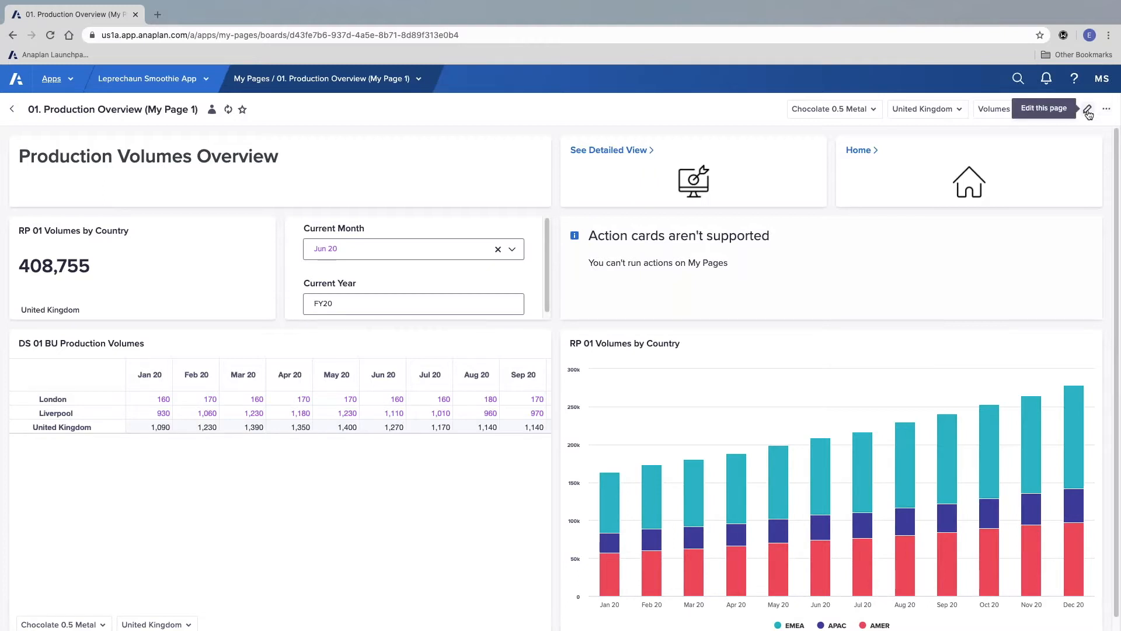
# Step: Put the personal copy into edit mode and delete its Production Volumes Overview title, See Detailed View and Home cards
pyautogui.click(1088, 112)
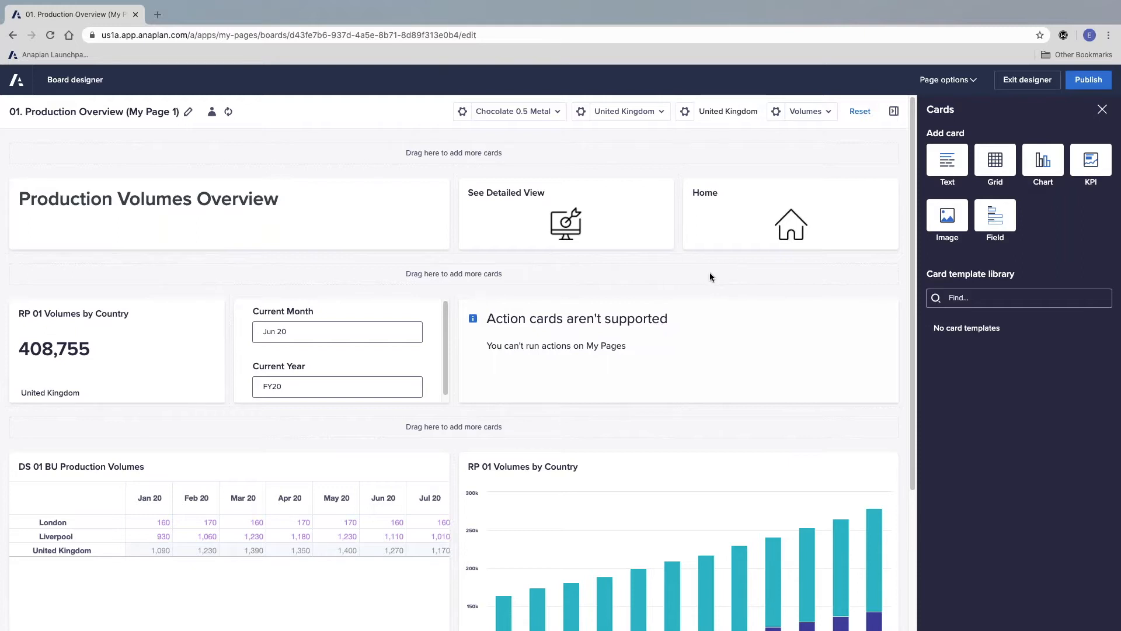
pyautogui.moveTo(439, 185)
pyautogui.click(437, 180)
pyautogui.click(385, 205)
pyautogui.click(437, 180)
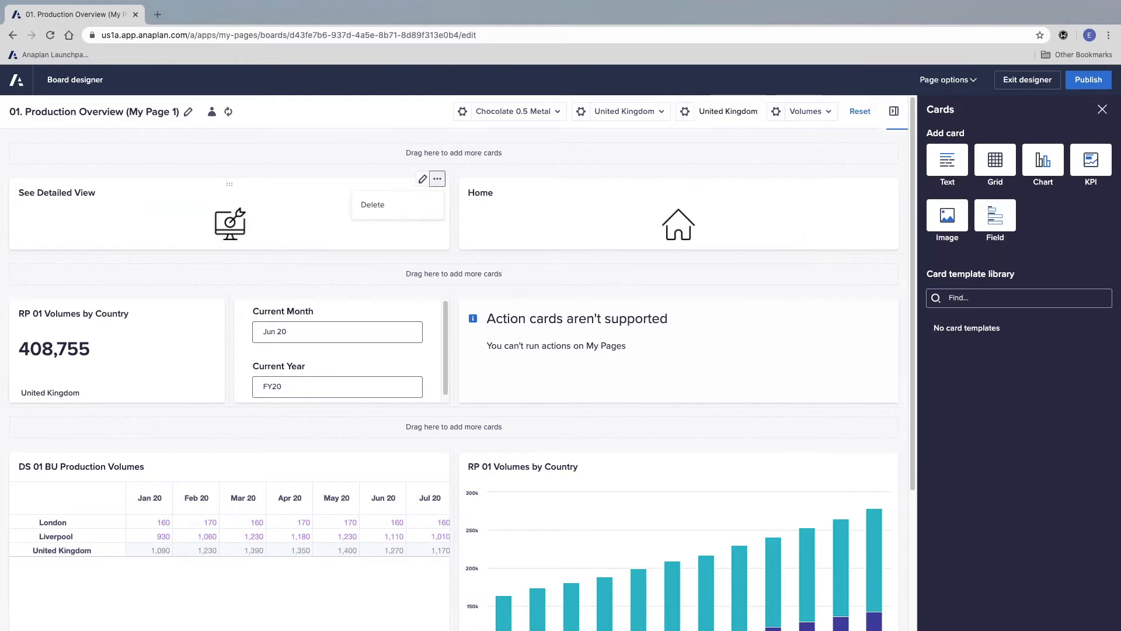
pyautogui.click(372, 204)
pyautogui.moveTo(893, 180)
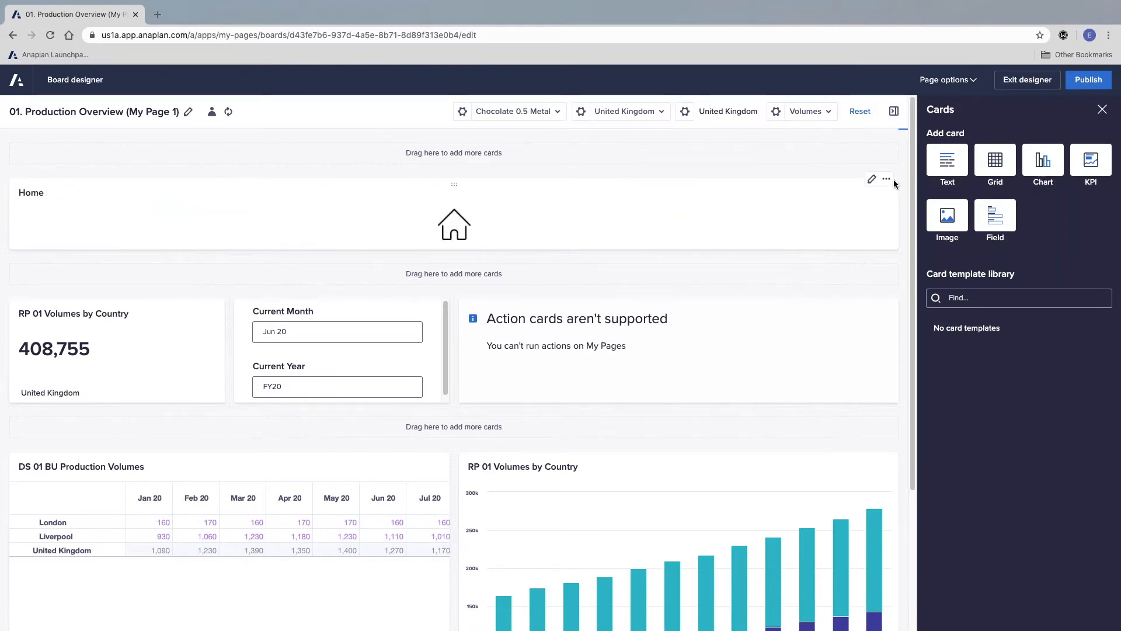
pyautogui.click(886, 179)
pyautogui.click(845, 204)
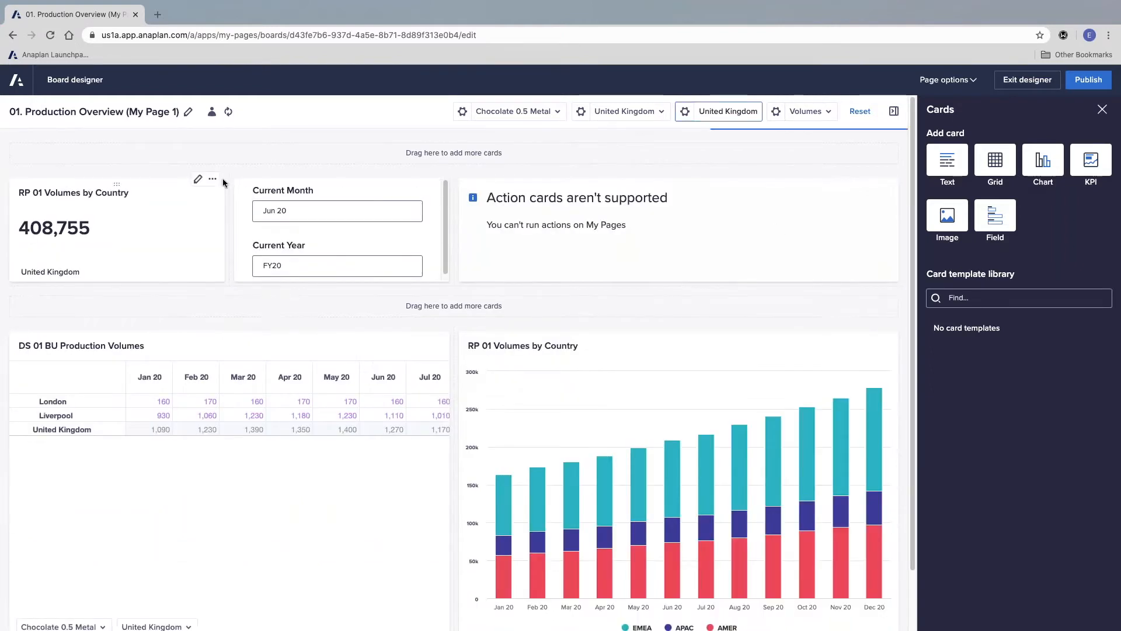
# Step: Delete the KPI card, the Current Month and Year field card, the unsupported action card and the RP 01 Volumes by Country chart
pyautogui.click(213, 178)
pyautogui.click(175, 205)
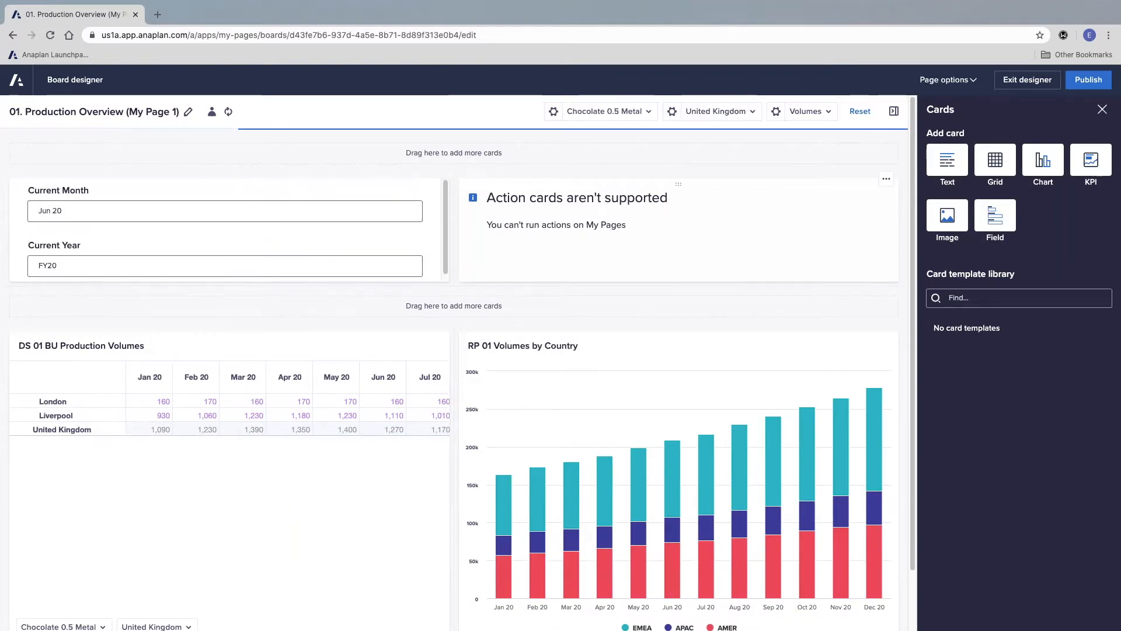
pyautogui.click(438, 180)
pyautogui.click(397, 204)
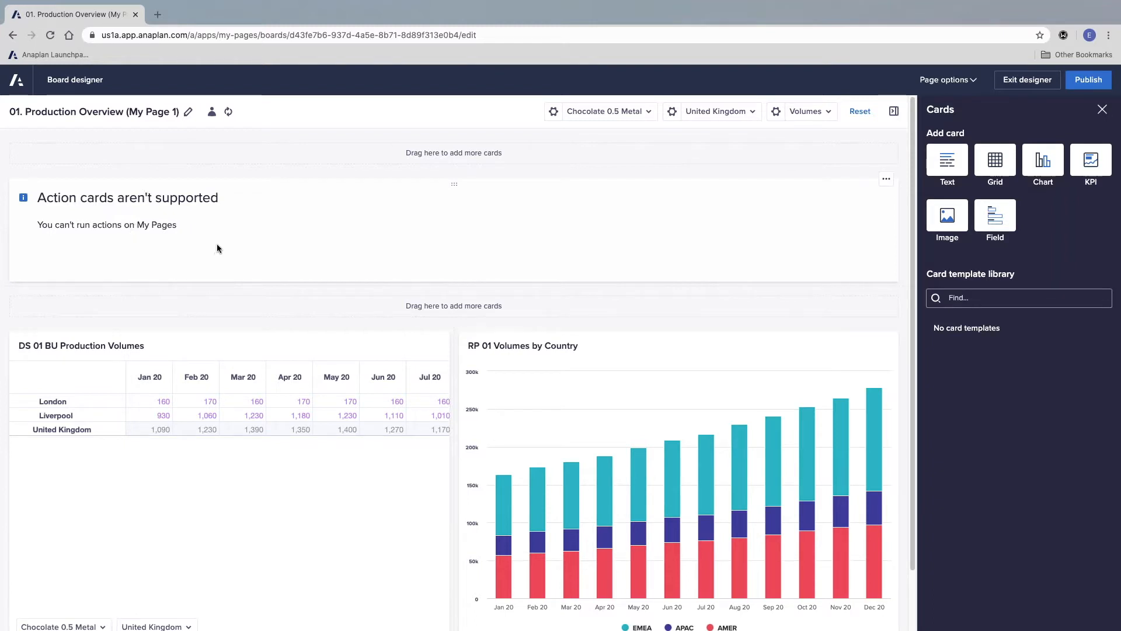
pyautogui.click(885, 181)
pyautogui.click(855, 206)
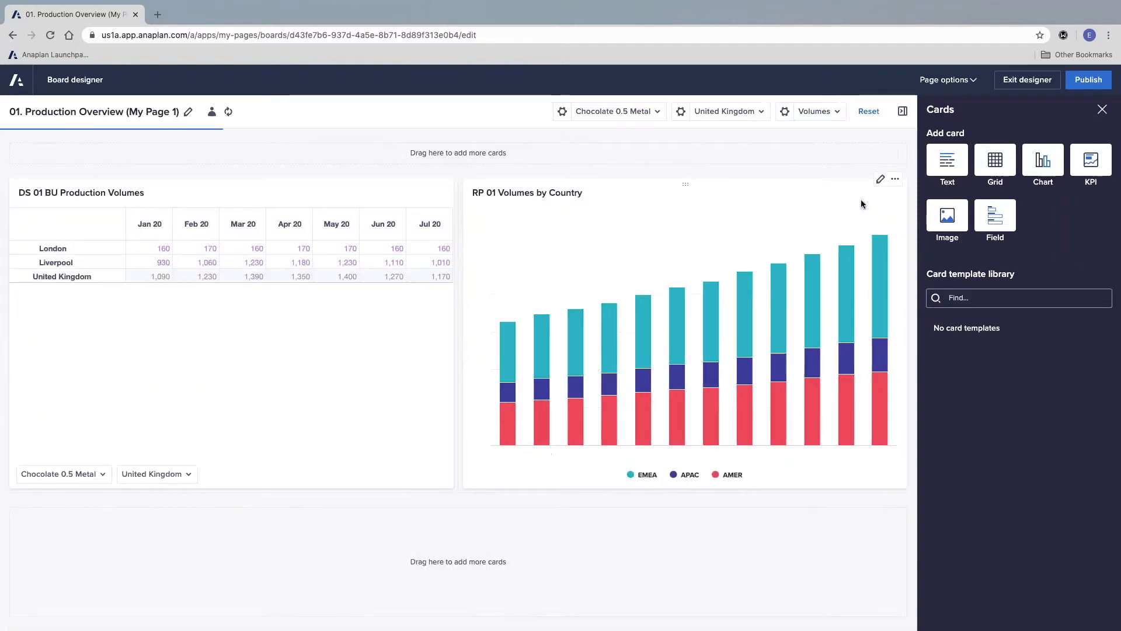
pyautogui.click(901, 180)
pyautogui.click(872, 208)
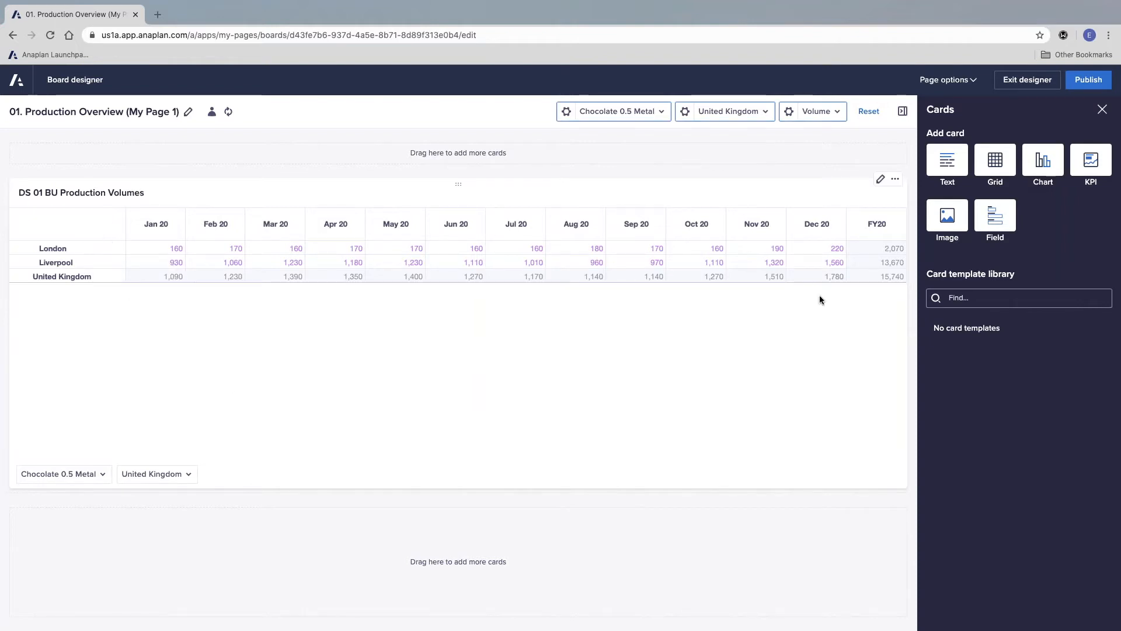
# Step: Open the DS 01 BU Production Volumes grid card for editing, return to its view selection and browse the custom views
pyautogui.click(881, 180)
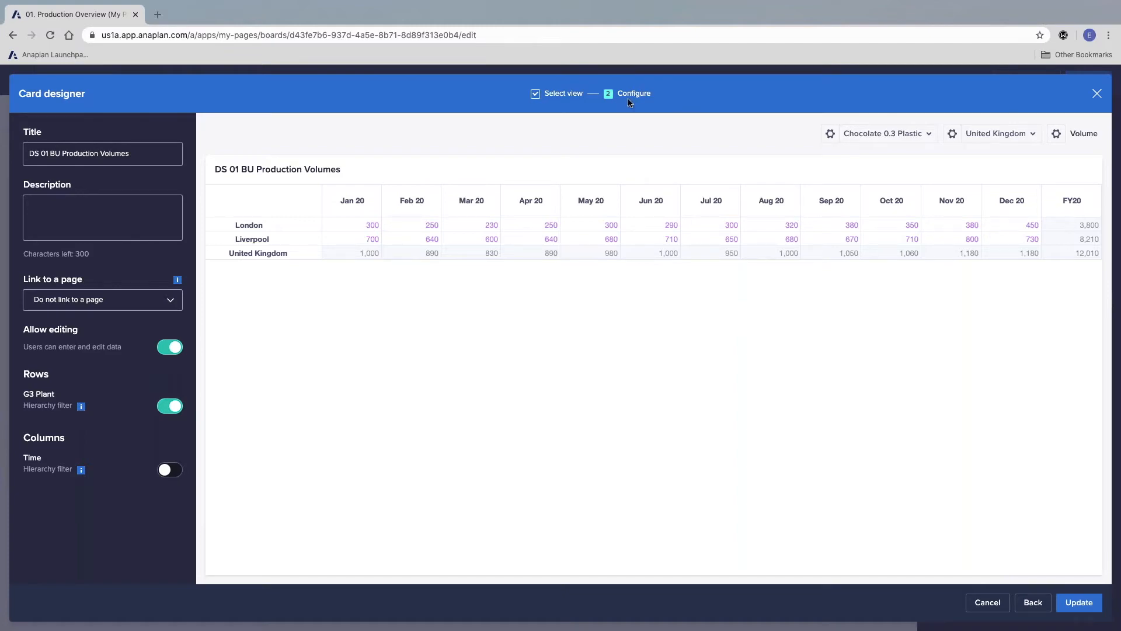
pyautogui.click(1032, 602)
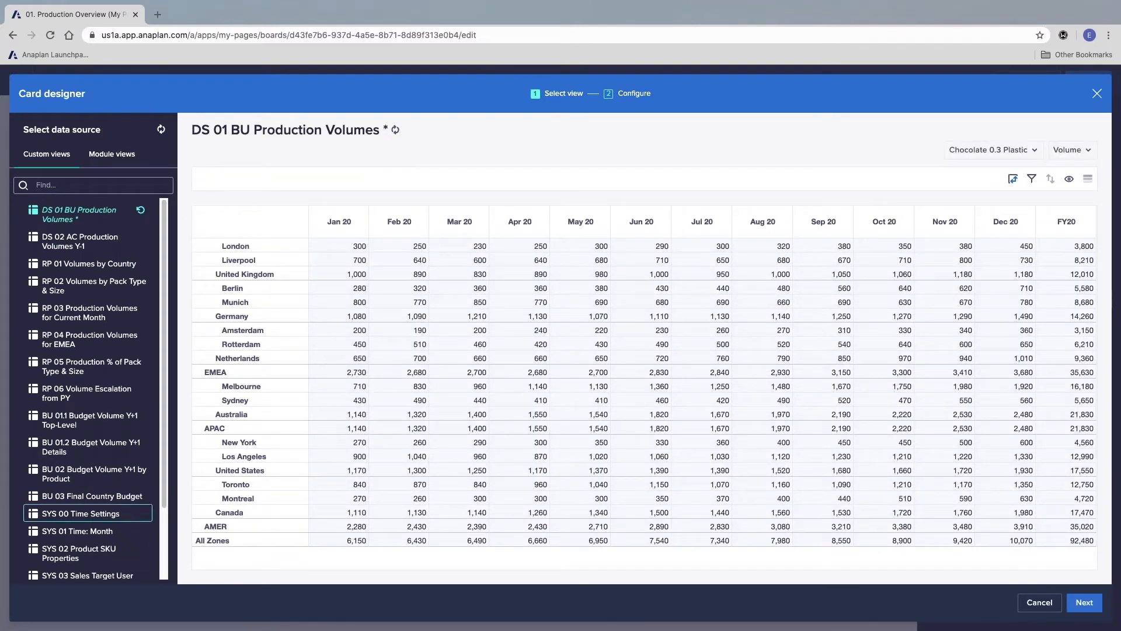
pyautogui.scroll(-3, 108, 292)
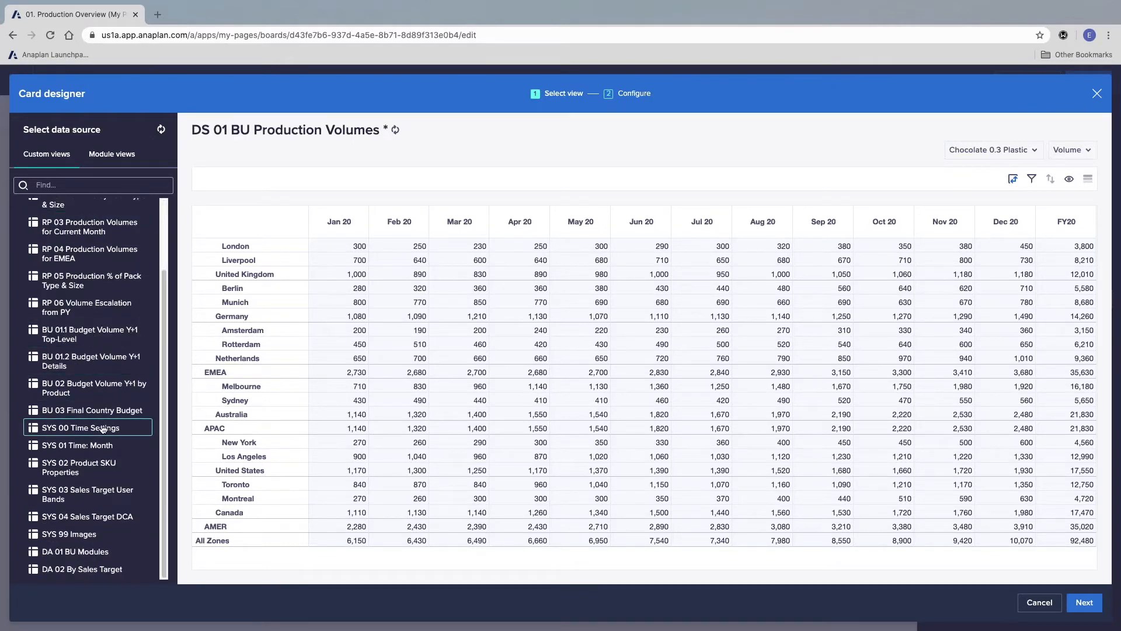
pyautogui.scroll(3, 102, 429)
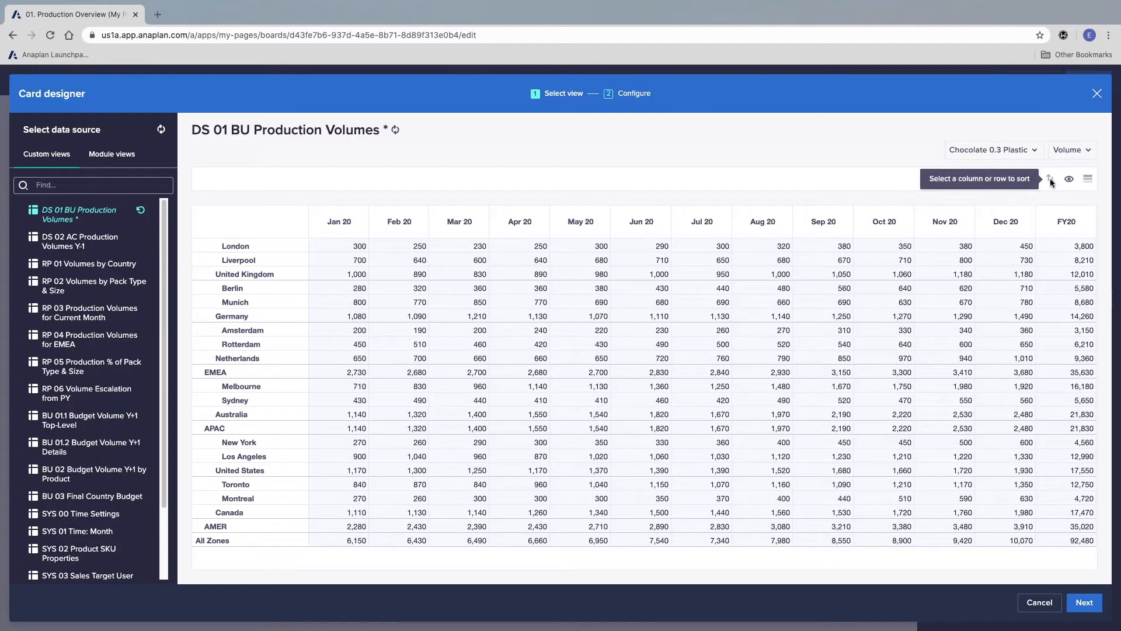
# Step: Pivot the grid with G3 Plant in columns, P3 Product SKU in rows, and Time as a context selector
pyautogui.click(1069, 181)
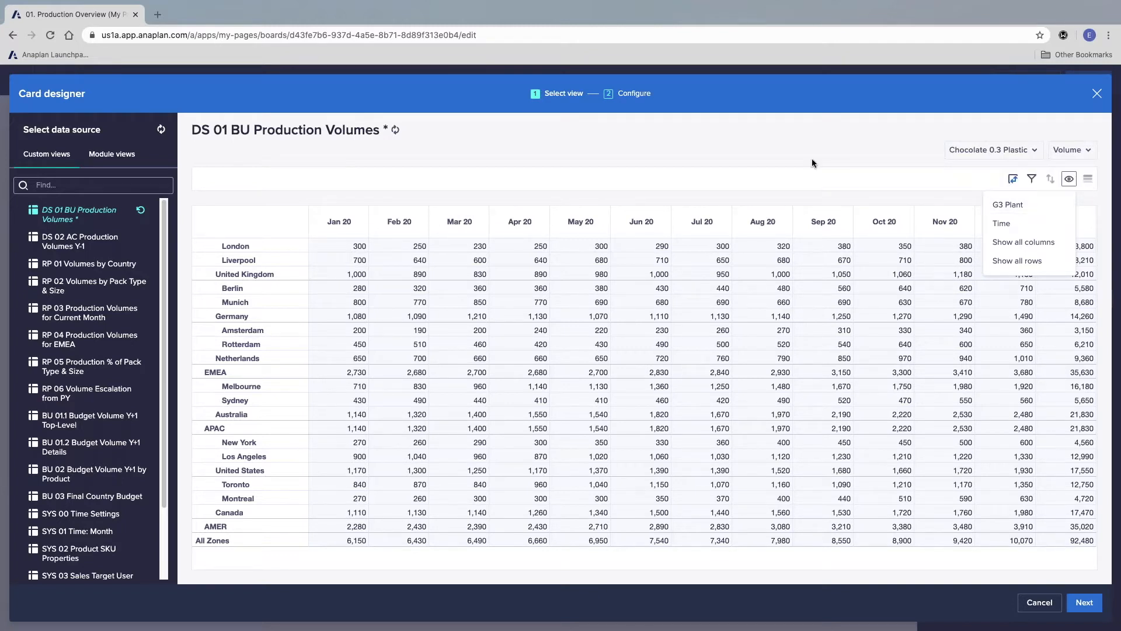
pyautogui.click(1012, 180)
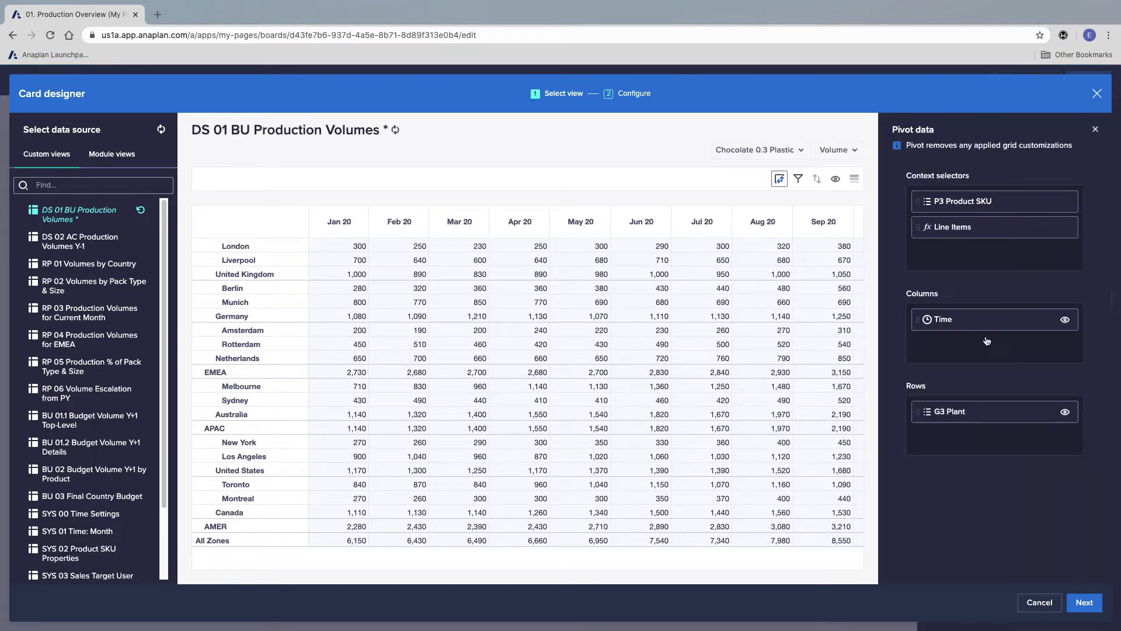
pyautogui.moveTo(965, 418); pyautogui.dragTo(996, 275)
pyautogui.moveTo(993, 203); pyautogui.dragTo(984, 440)
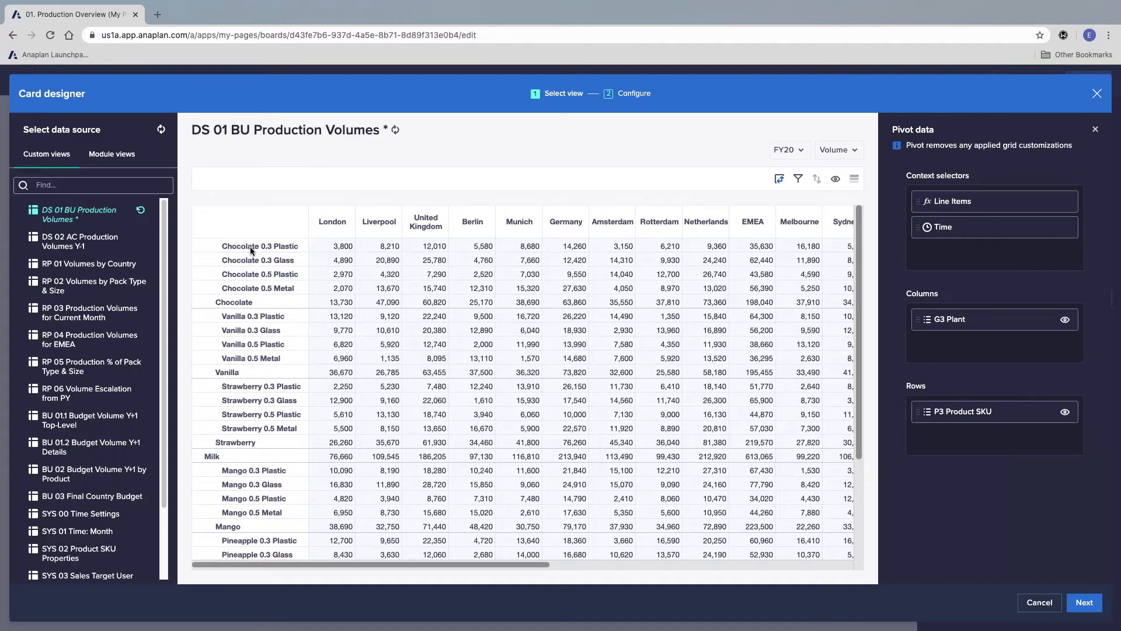
pyautogui.scroll(-5, 245, 416)
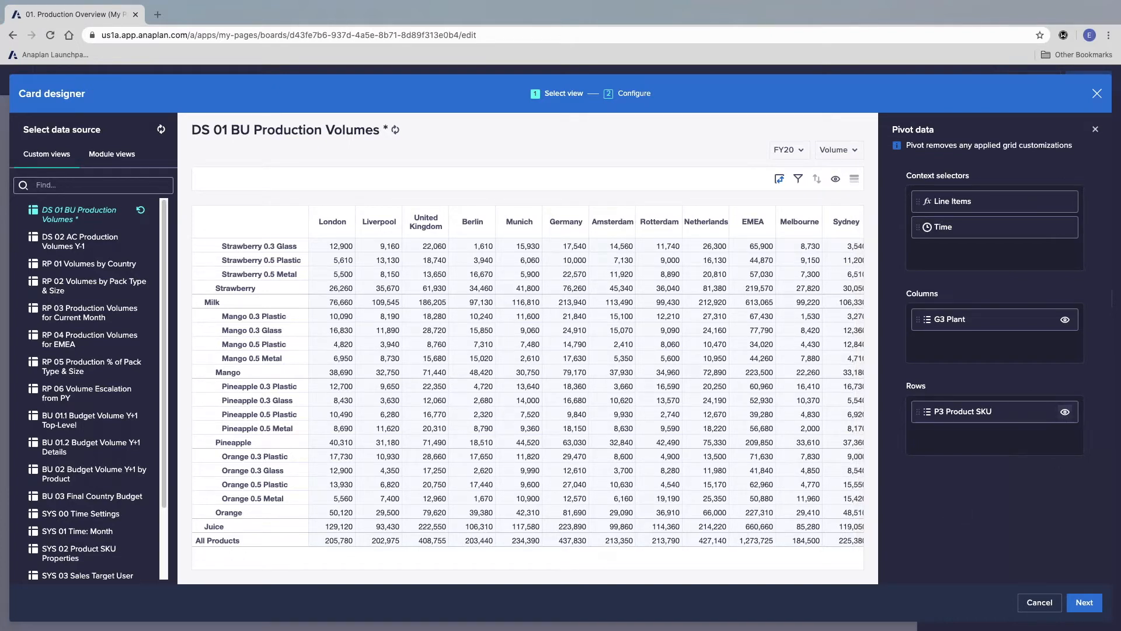
pyautogui.click(1095, 131)
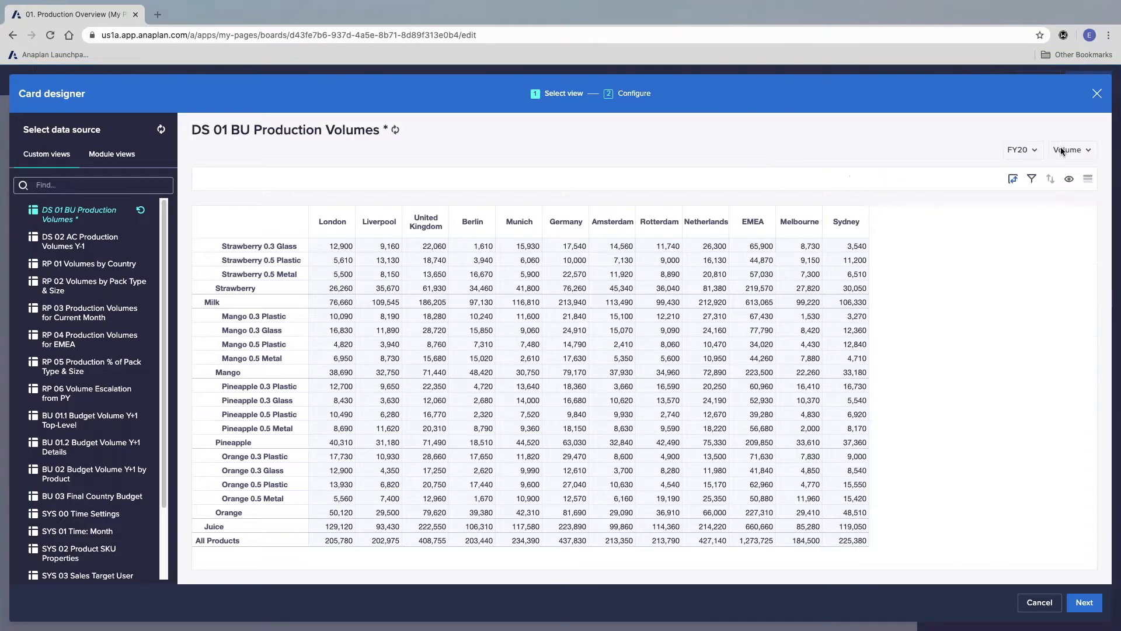
# Step: Hide the P1 Type (Details) and P2 Flavour levels of P3 Product SKU in the grid rows
pyautogui.click(1068, 179)
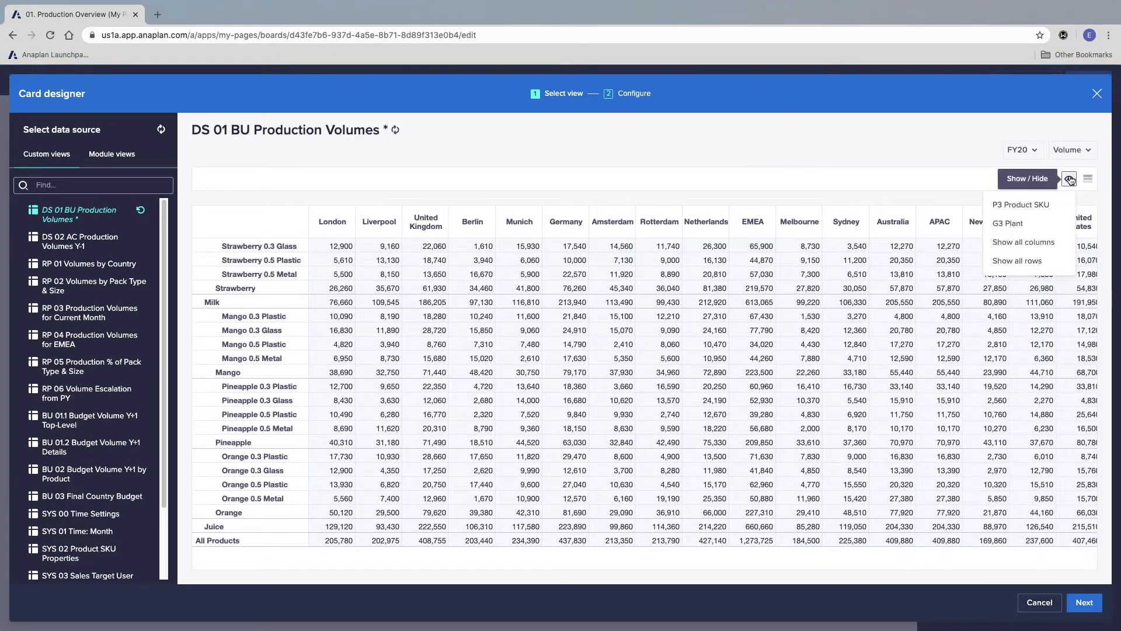
pyautogui.click(1025, 206)
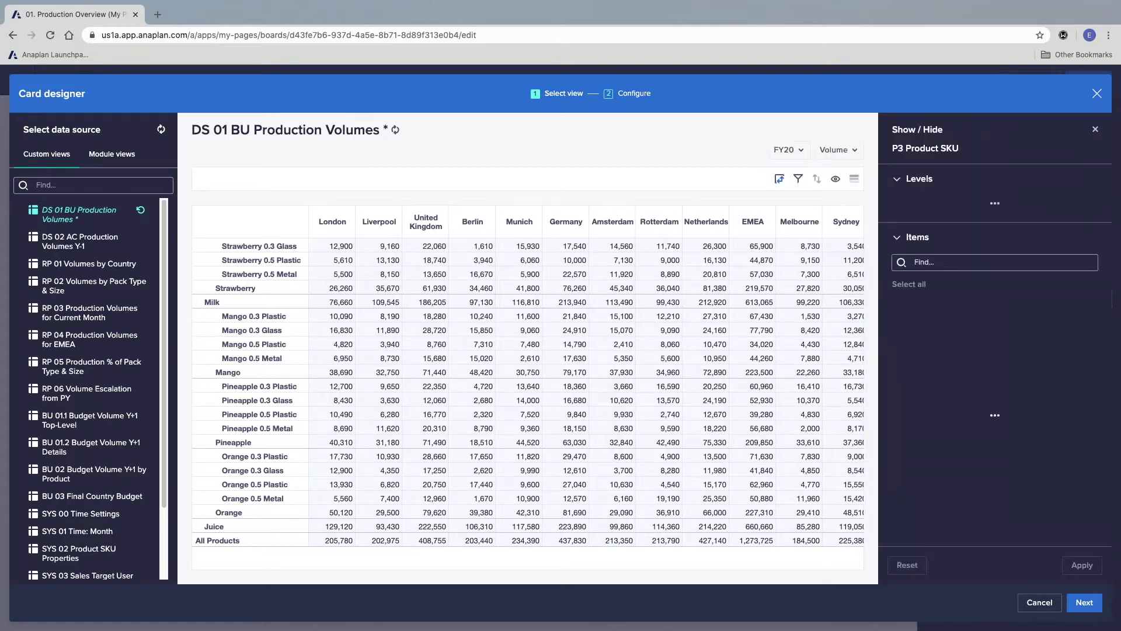
pyautogui.click(914, 224)
pyautogui.click(928, 242)
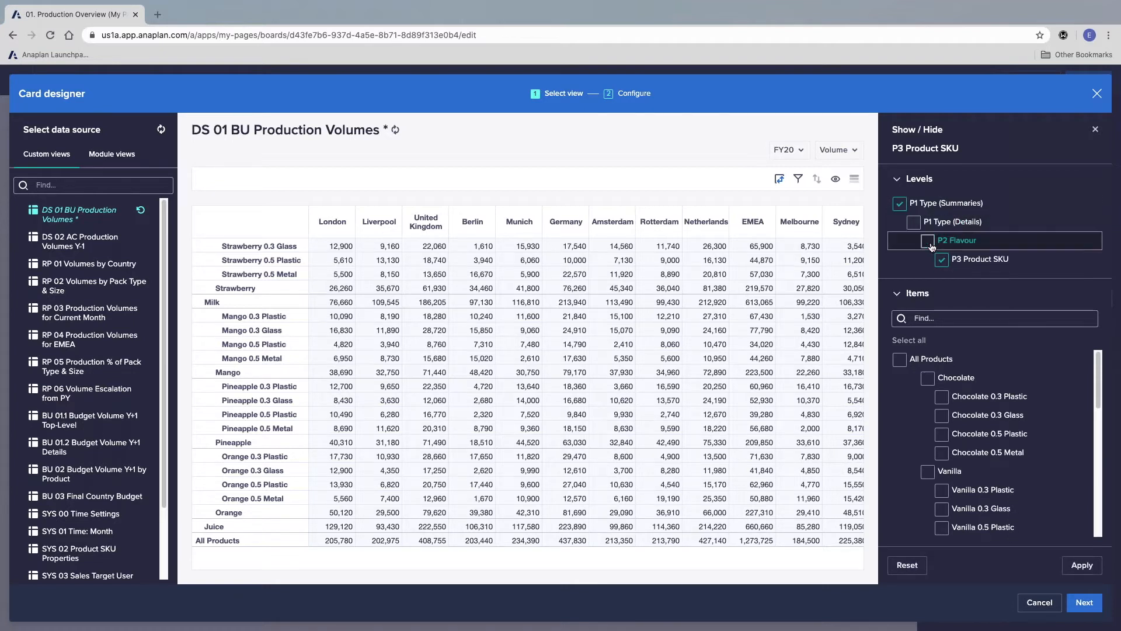
pyautogui.click(1081, 565)
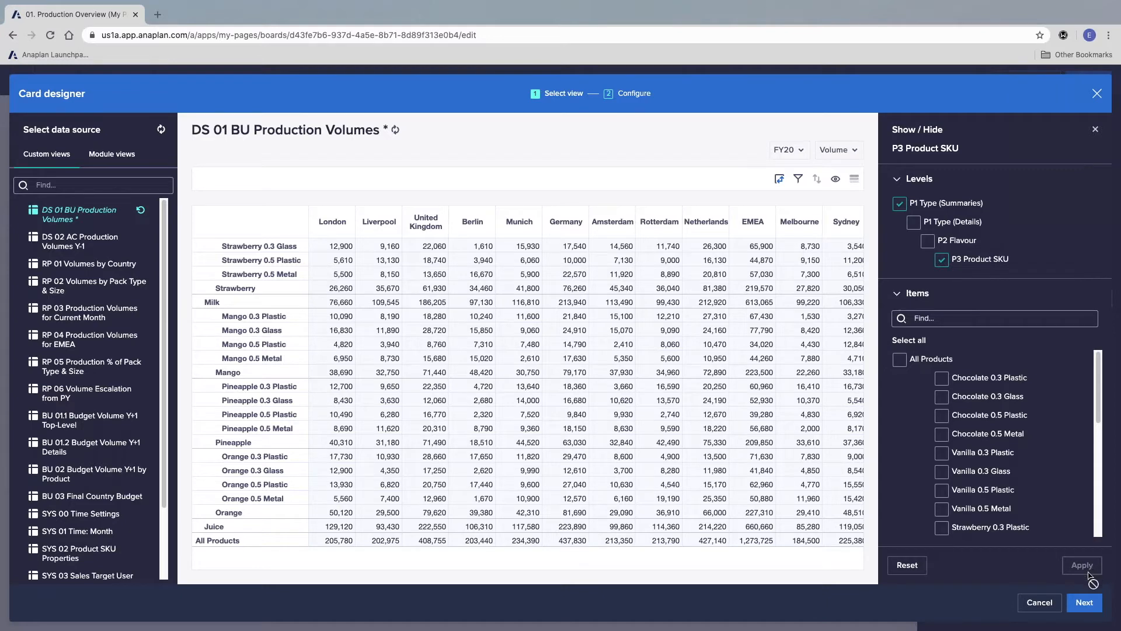
pyautogui.click(1094, 131)
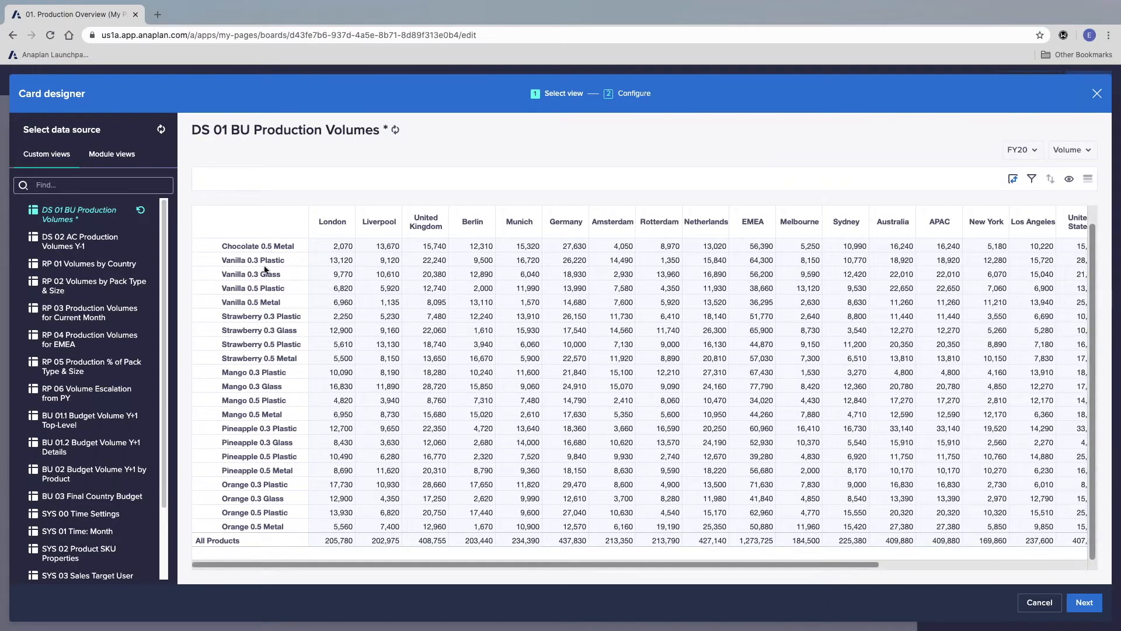
pyautogui.click(277, 536)
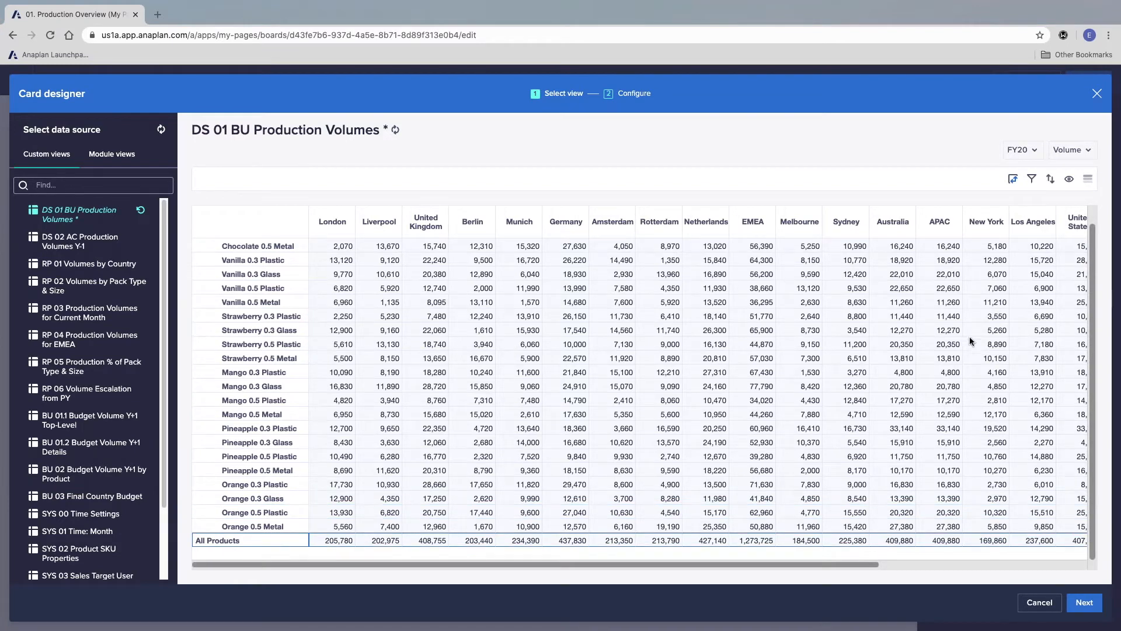
# Step: Proceed to the card's configuration, retitle it Prod Volumes by SKU and turn off data editing
pyautogui.click(1080, 601)
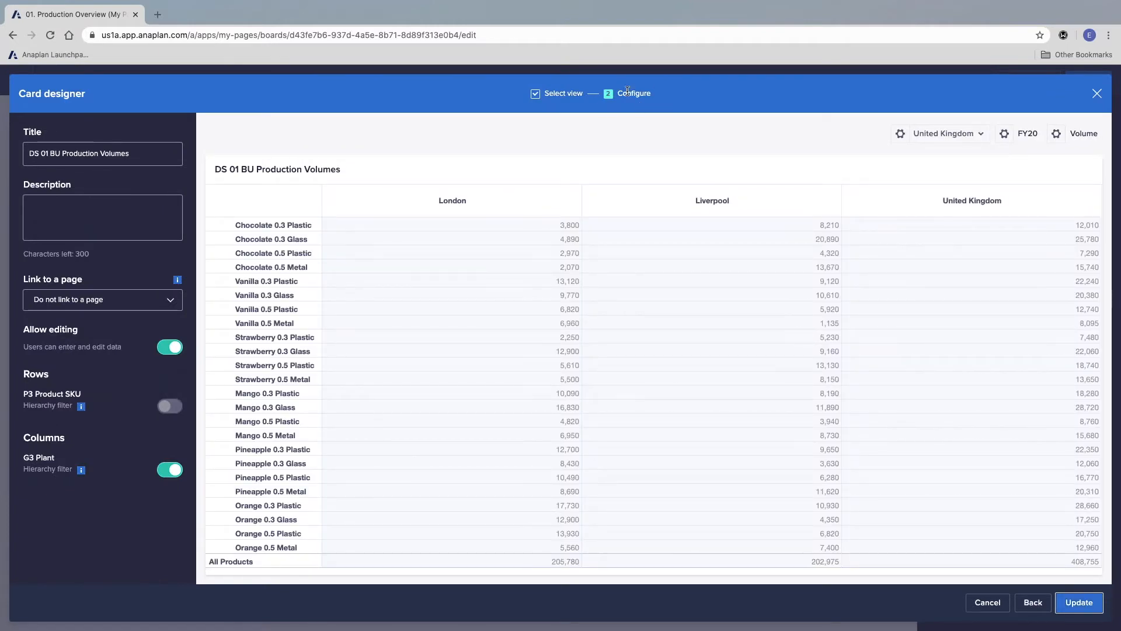
pyautogui.click(36, 157)
pyautogui.tripleClick(68, 153)
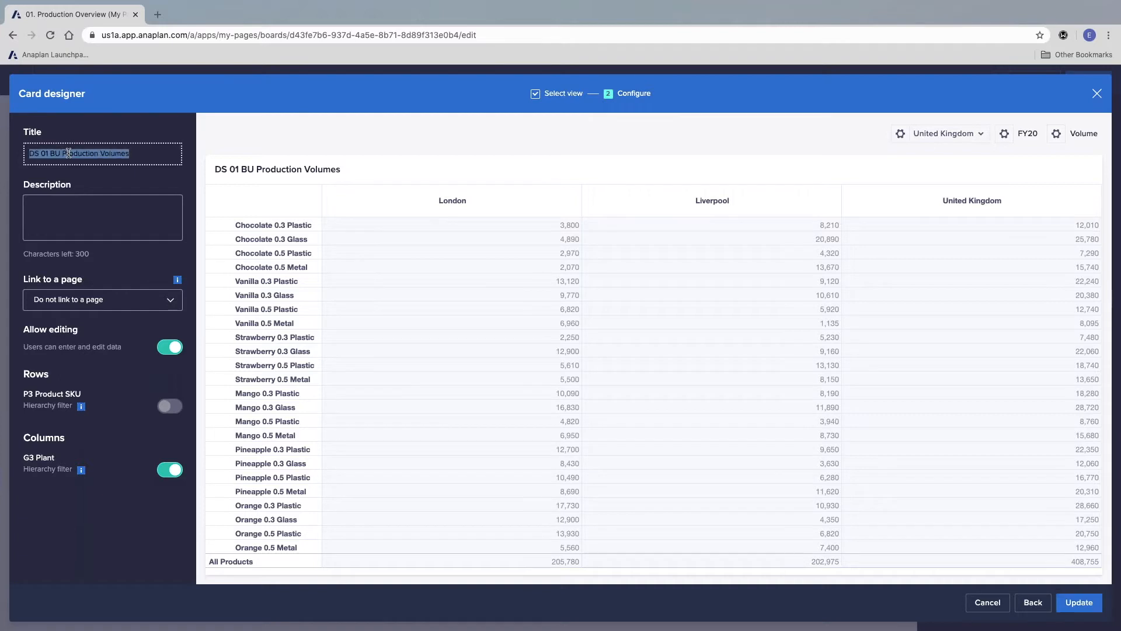
pyautogui.write('Prod Volumes by SKU')
pyautogui.click(178, 349)
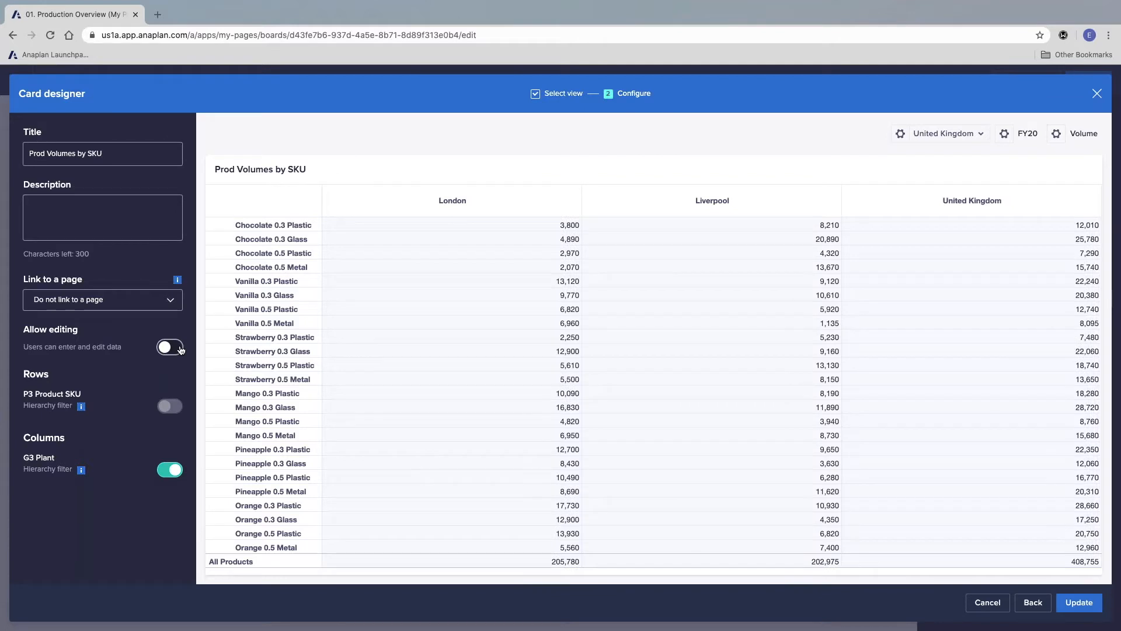
pyautogui.click(505, 281)
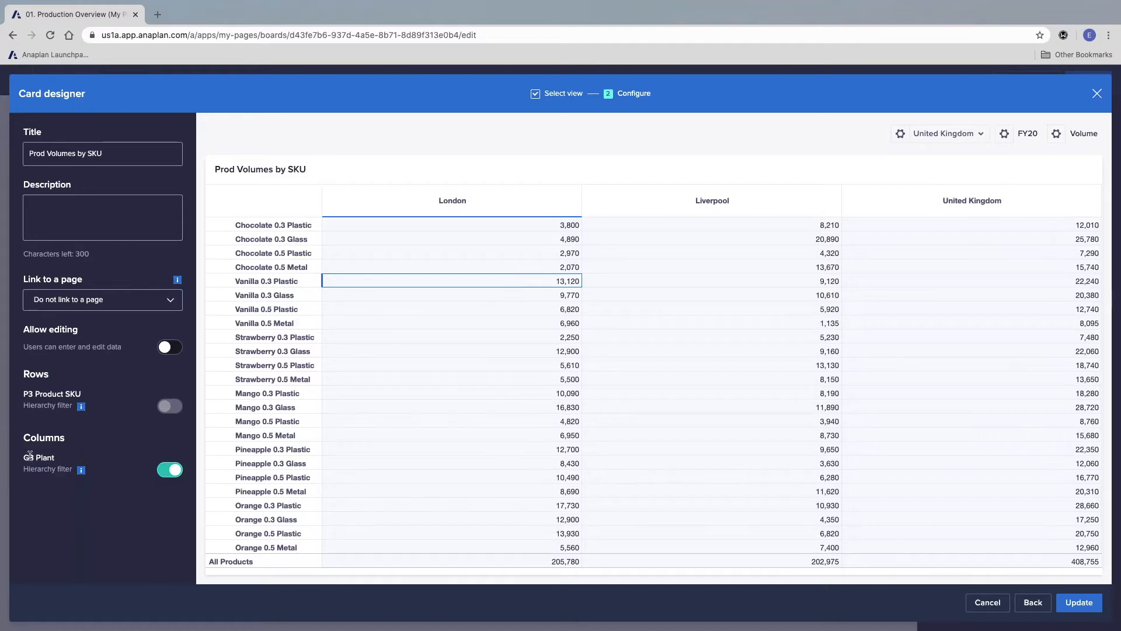
# Step: Try the grid without the G3 Plant hierarchy filter, and restore the filter
pyautogui.click(172, 471)
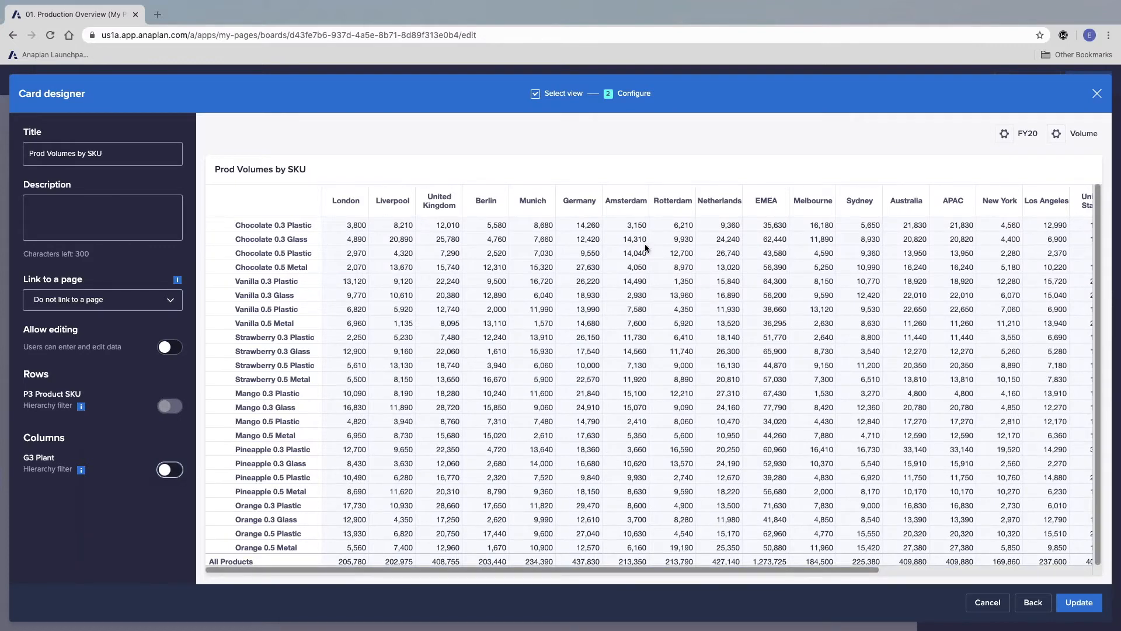
pyautogui.click(169, 470)
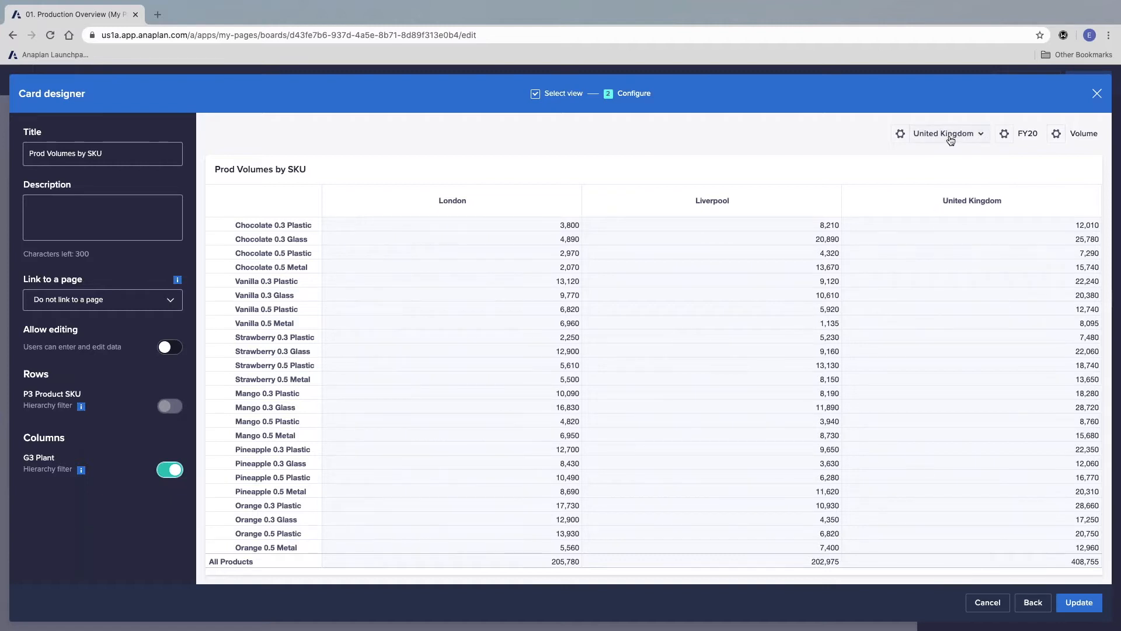
# Step: Update the card and publish the page, and review the options in its time and Volume selectors
pyautogui.click(1084, 602)
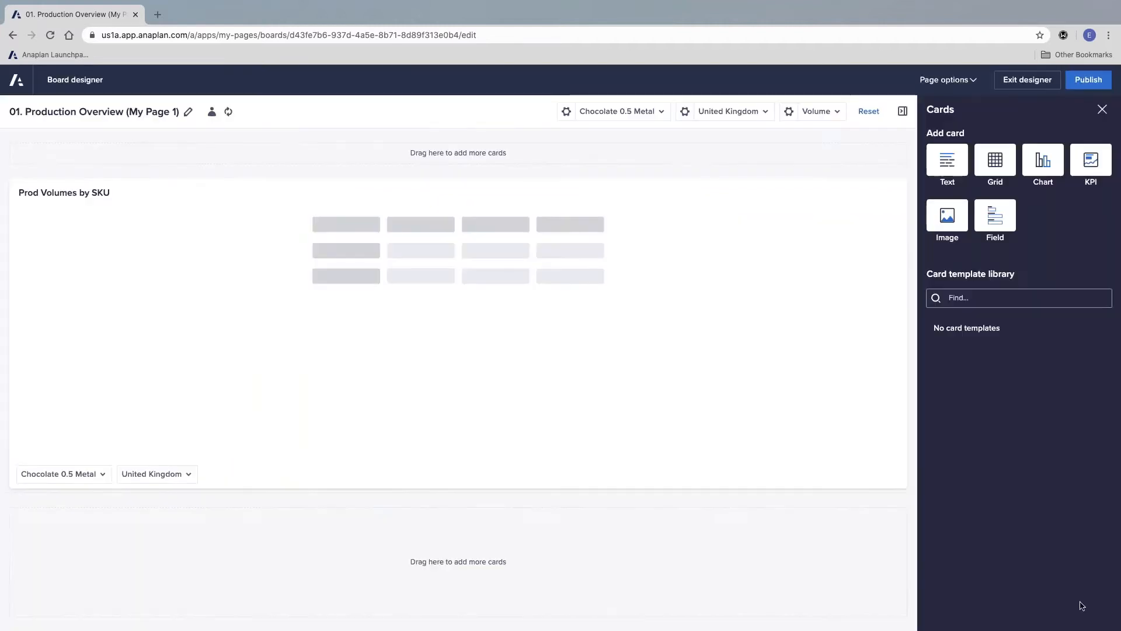
pyautogui.click(1086, 80)
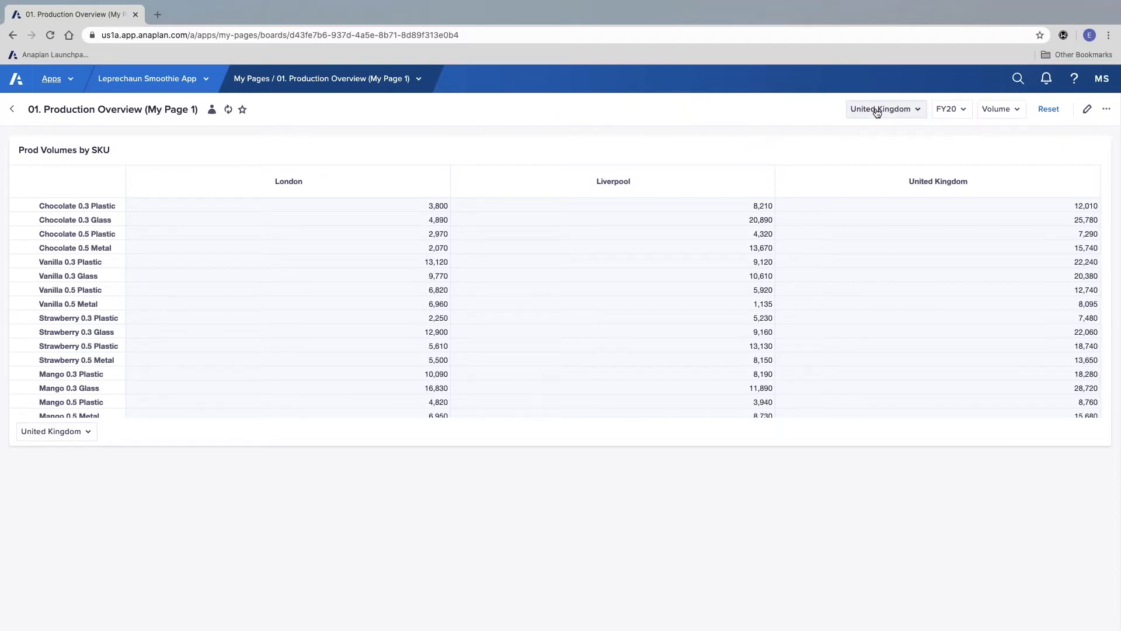
pyautogui.click(963, 109)
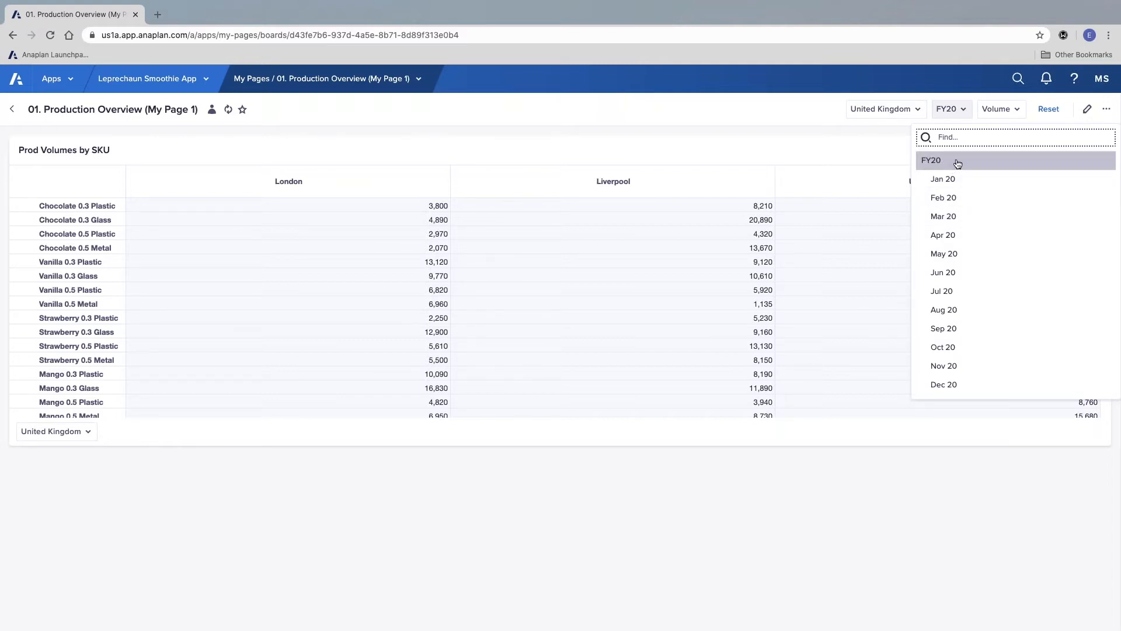
pyautogui.click(1004, 115)
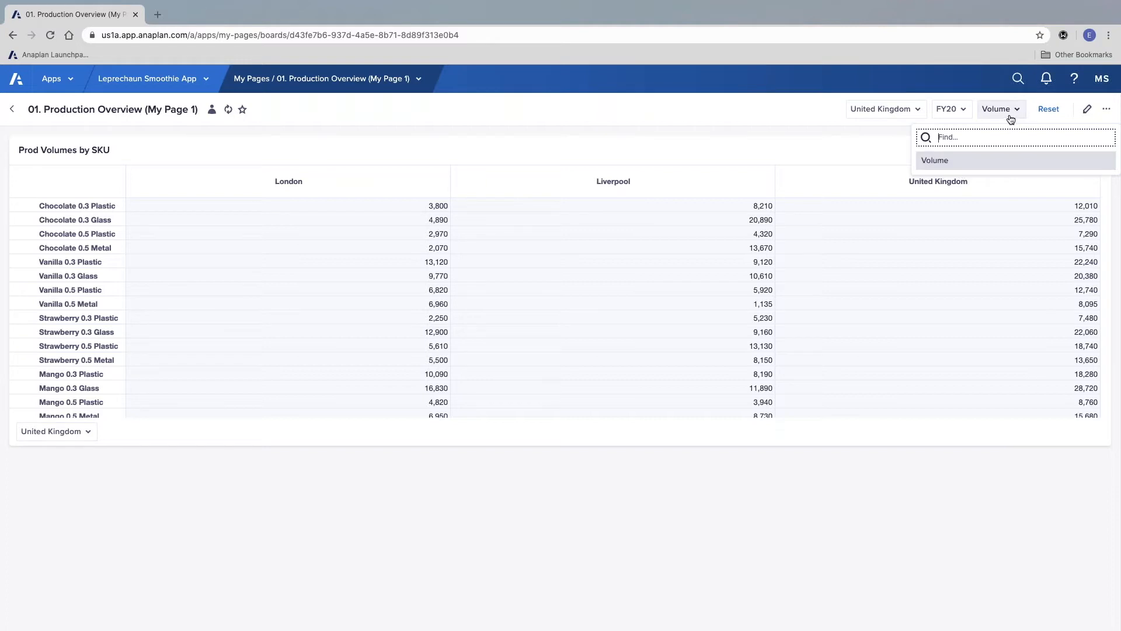
pyautogui.click(828, 141)
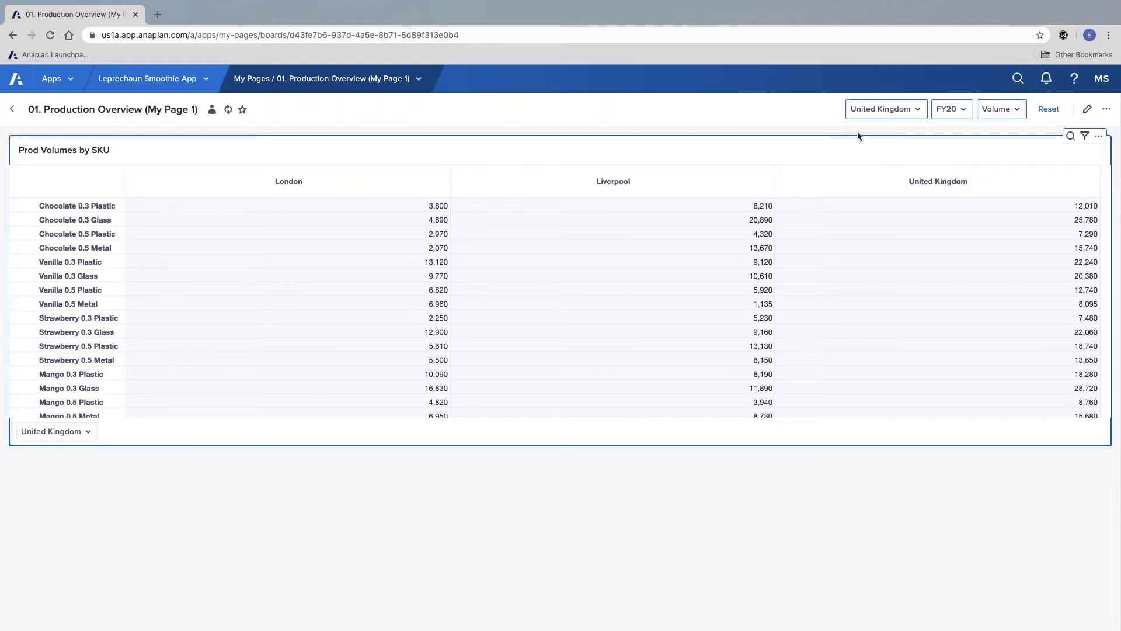
# Step: Reopen the page for editing and set the Volume context selector to Off on the page
pyautogui.click(1087, 109)
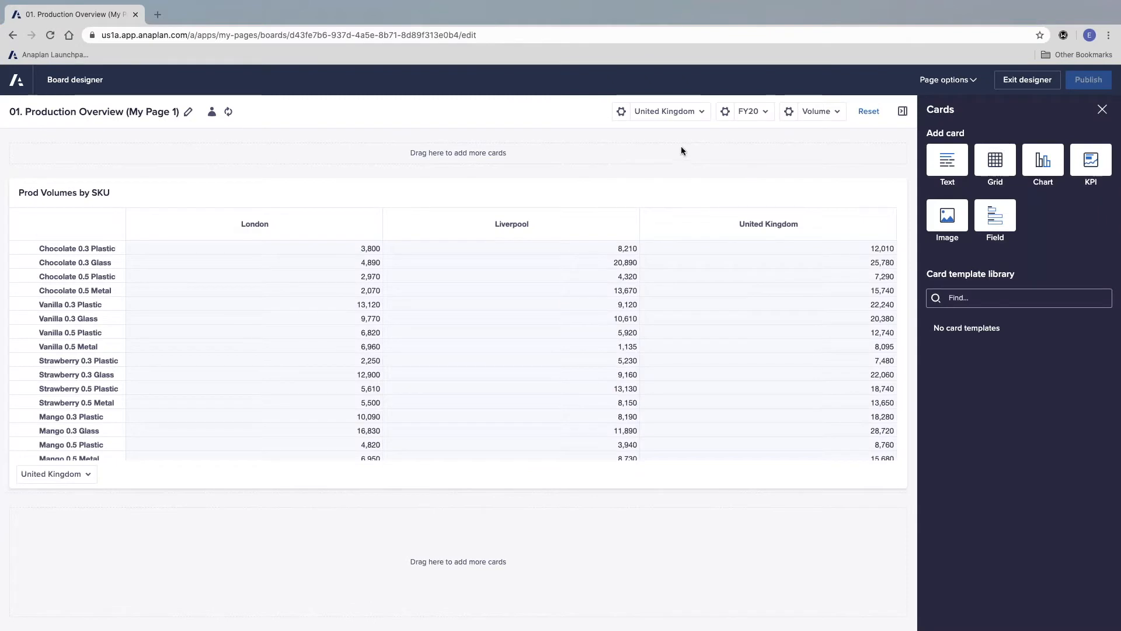
pyautogui.click(789, 112)
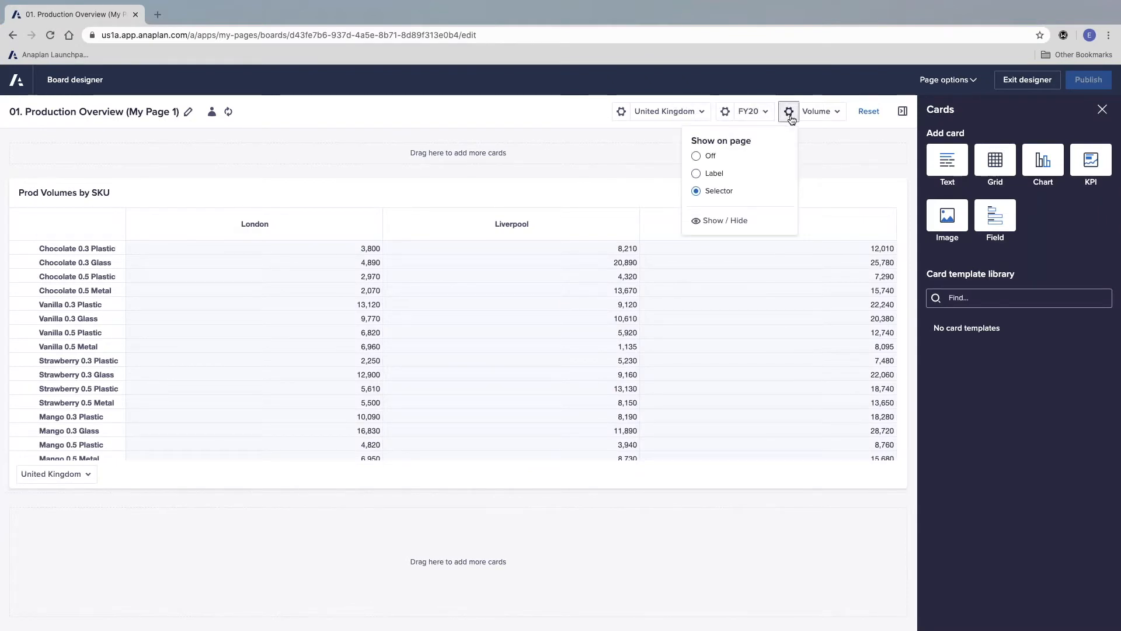
pyautogui.click(696, 157)
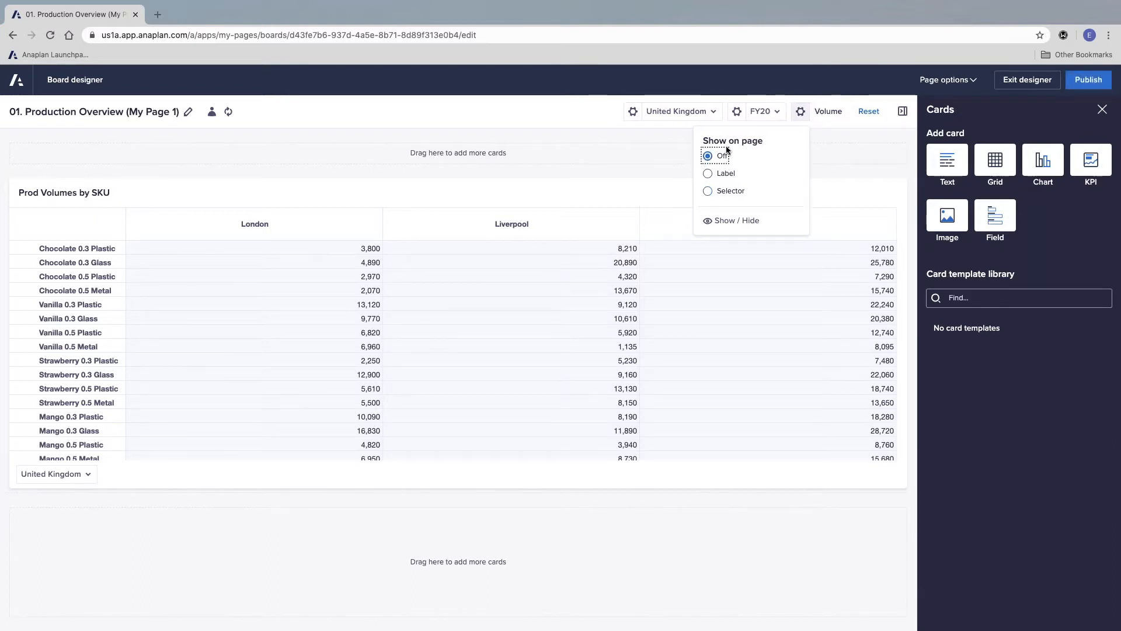
# Step: Hide the Time (Summaries) level in the page's time selector so only months are offered
pyautogui.click(735, 115)
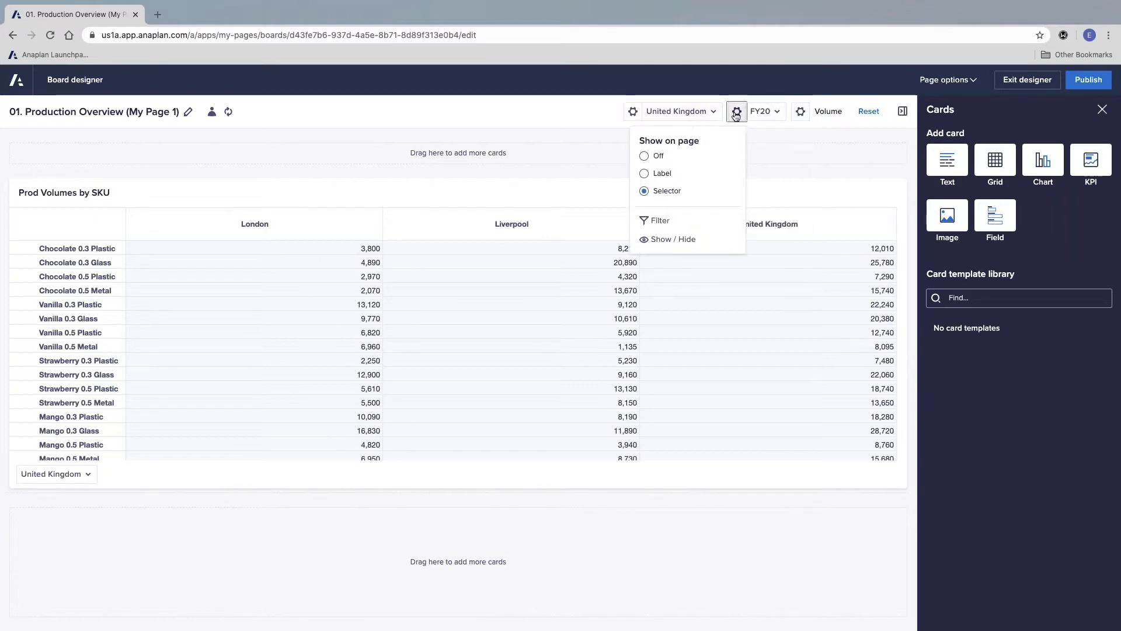
pyautogui.click(673, 239)
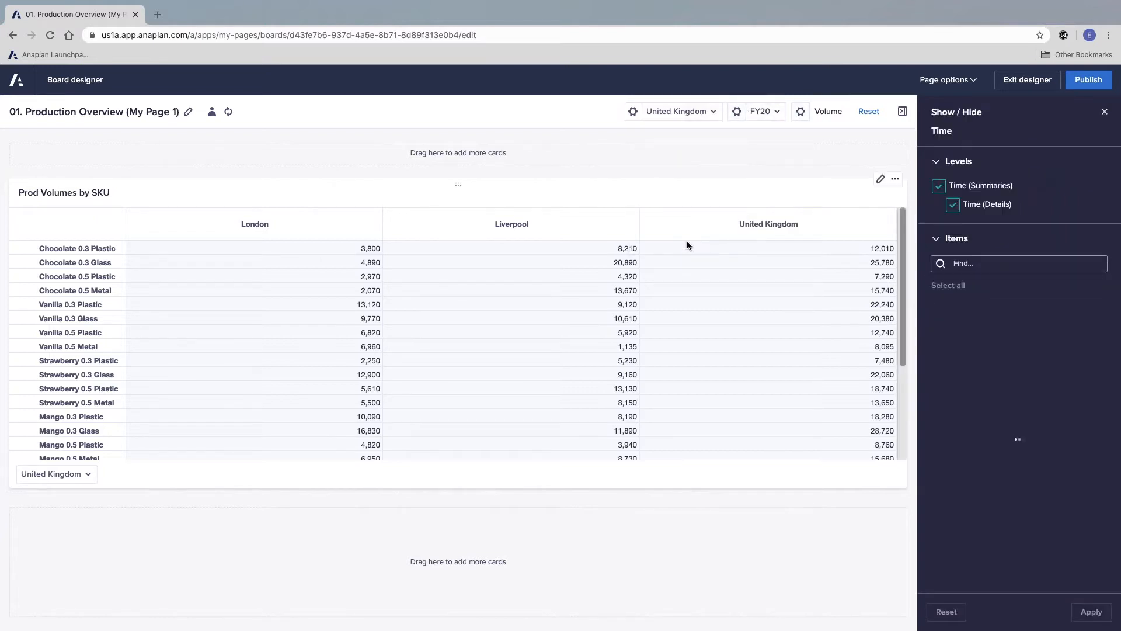
pyautogui.click(938, 186)
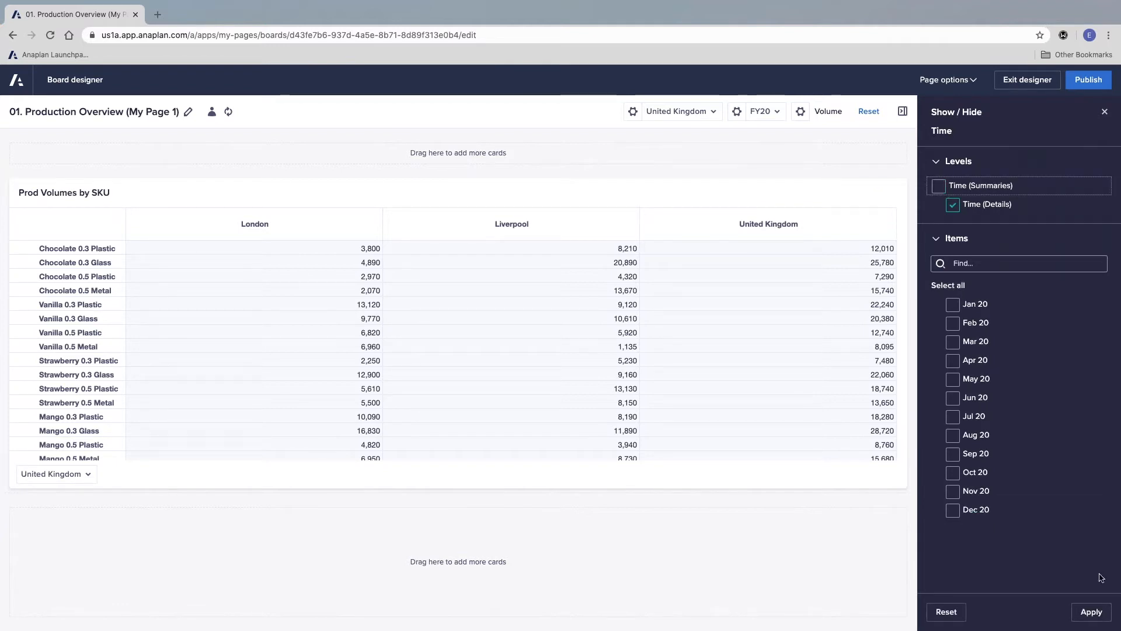
pyautogui.click(1091, 611)
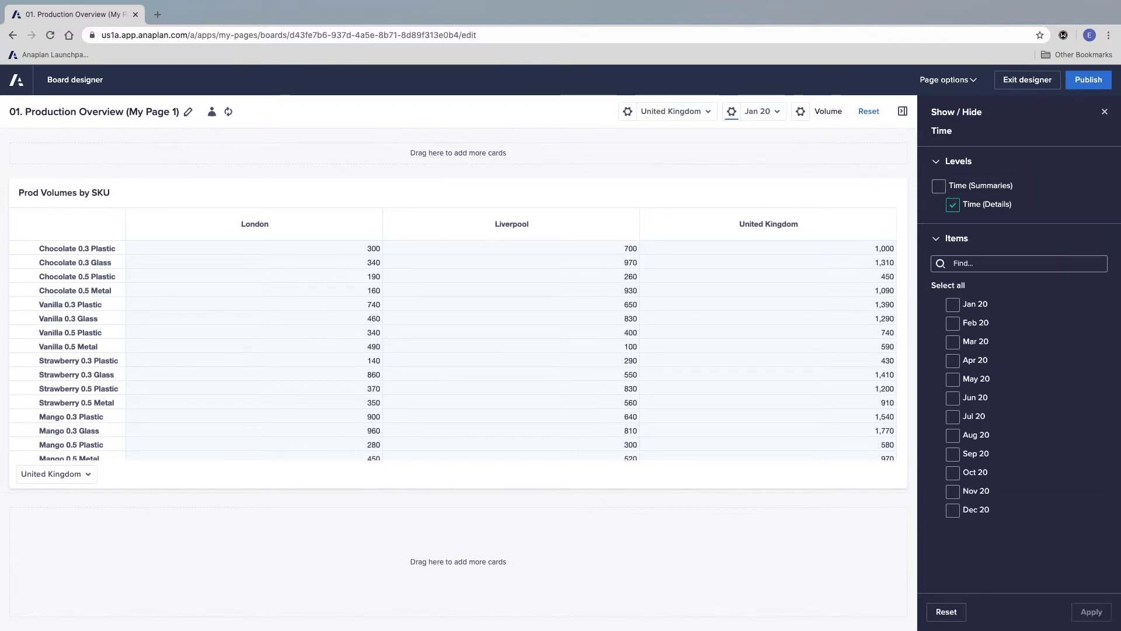
# Step: Set the United Kingdom selector to Off on the Prod Volumes by SKU card, check the FY20 and Volume settings, and update the card
pyautogui.moveTo(867, 189)
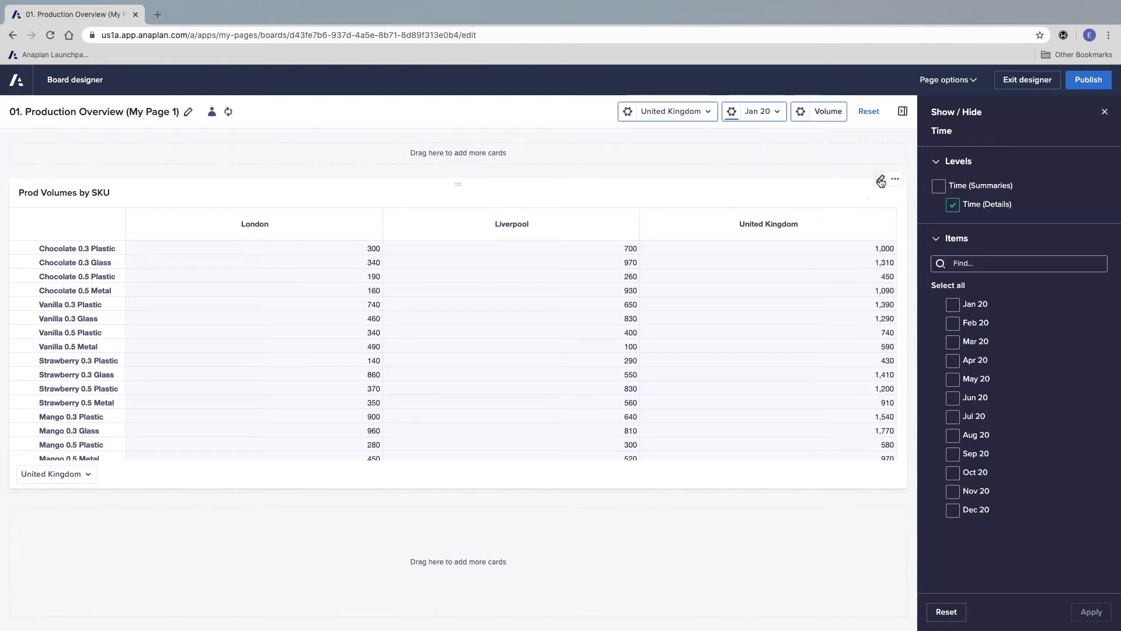
pyautogui.click(881, 180)
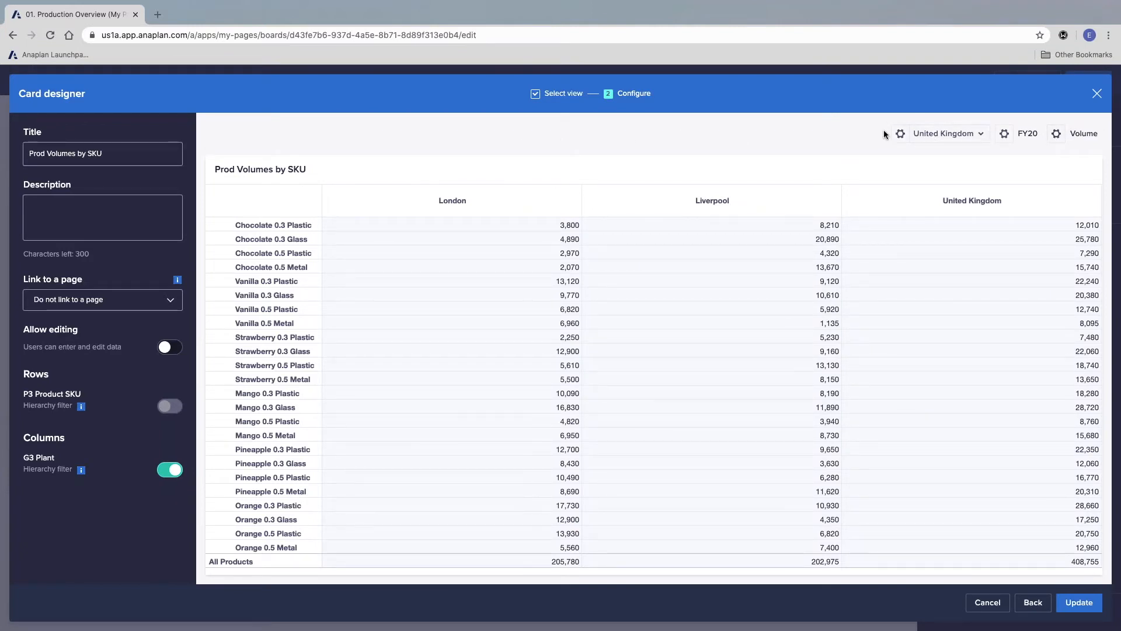
pyautogui.click(899, 133)
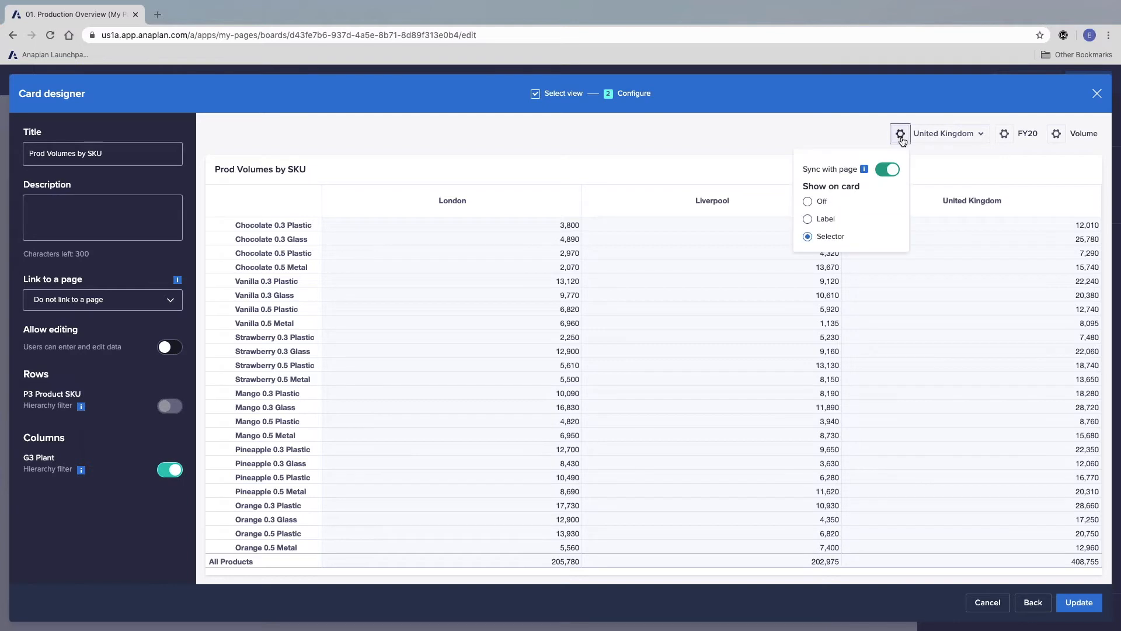
pyautogui.click(808, 202)
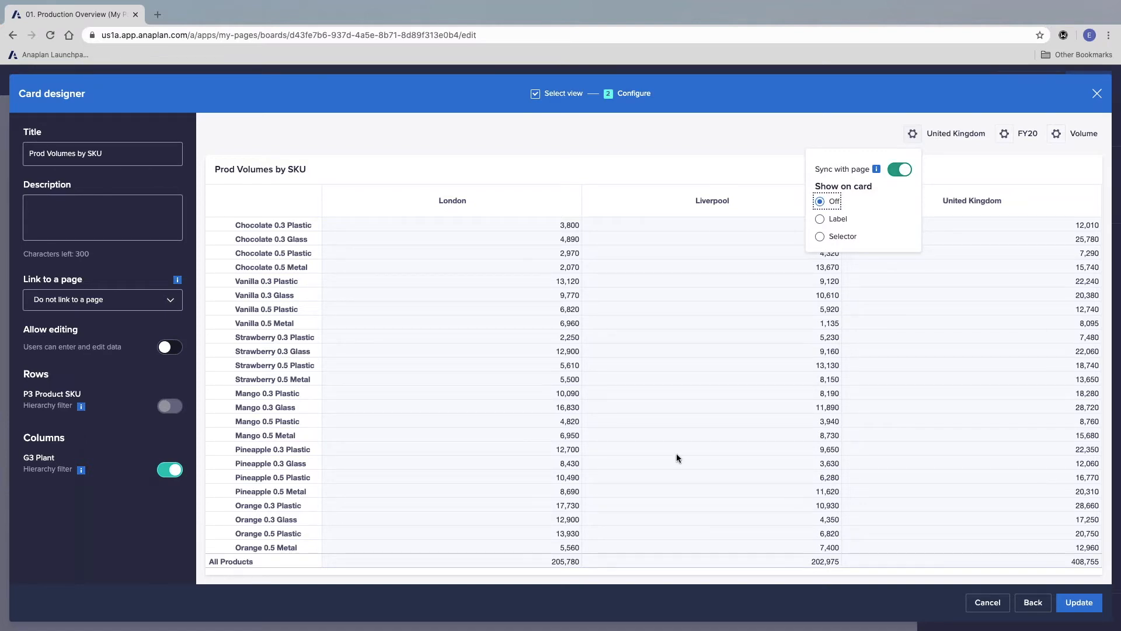
pyautogui.click(1004, 133)
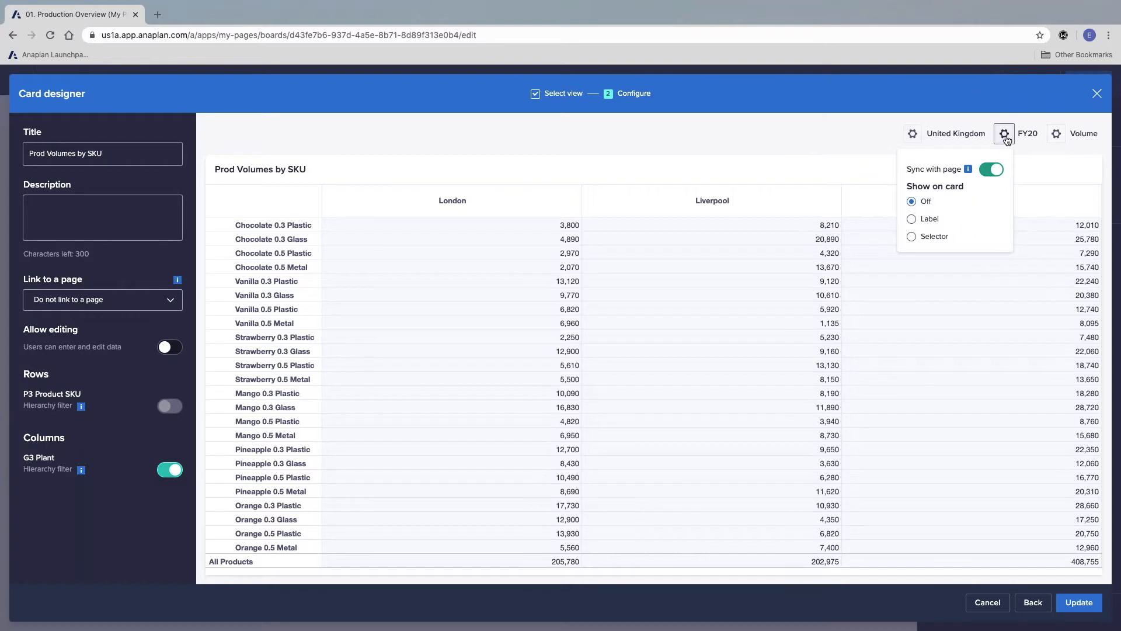
pyautogui.click(1056, 134)
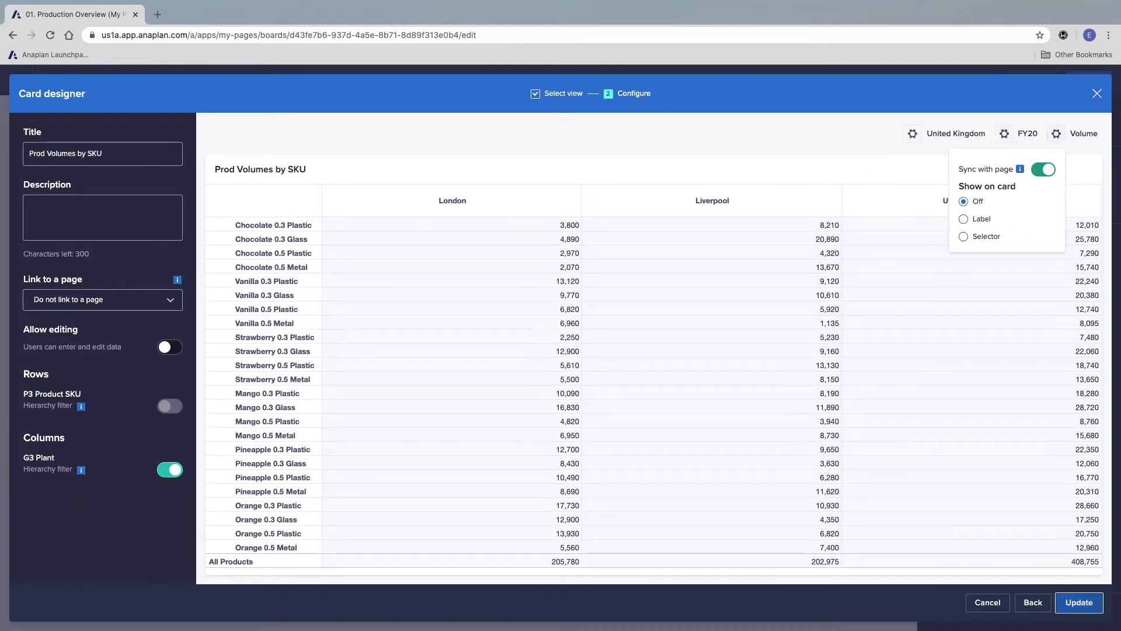
pyautogui.click(1079, 602)
# Step: Publish the page and review the months offered by its time selector
pyautogui.click(1088, 80)
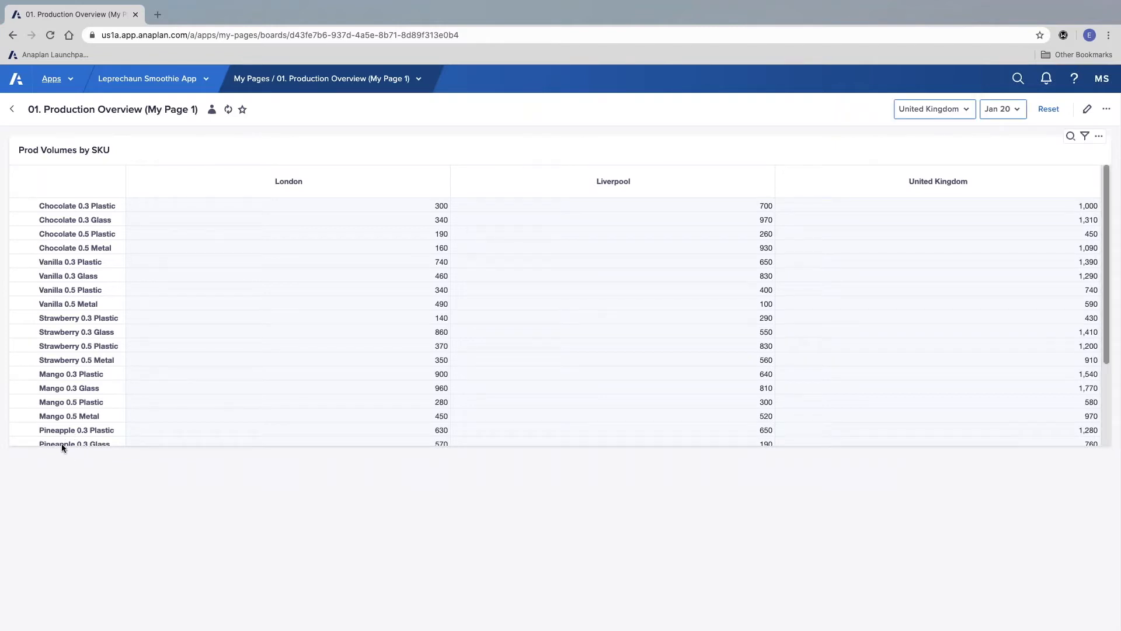
pyautogui.click(1001, 110)
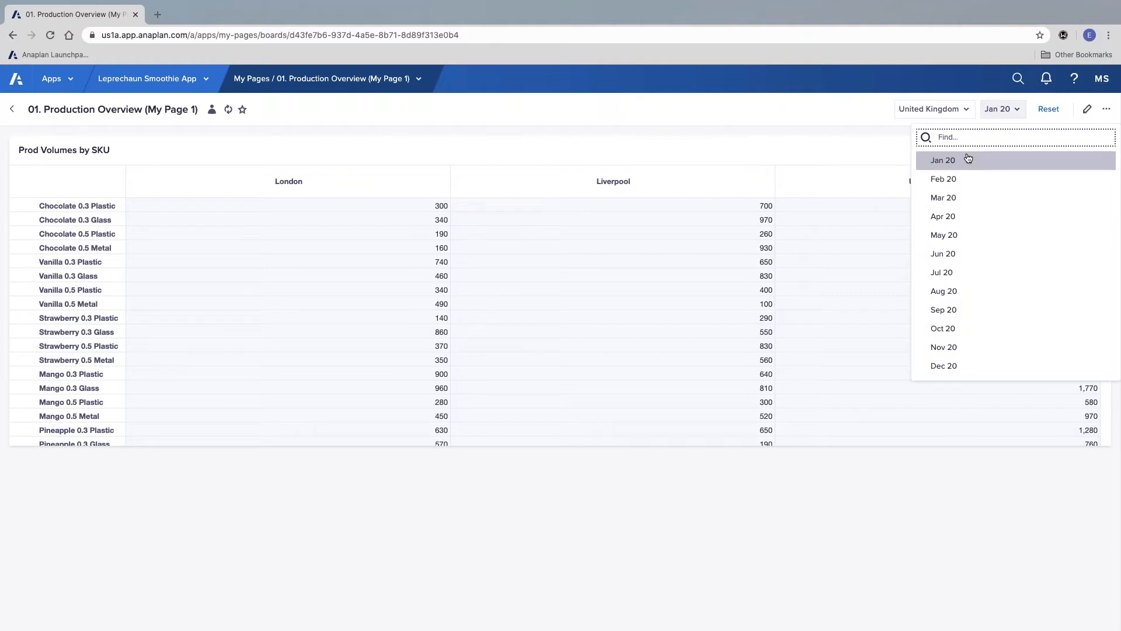
pyautogui.click(822, 139)
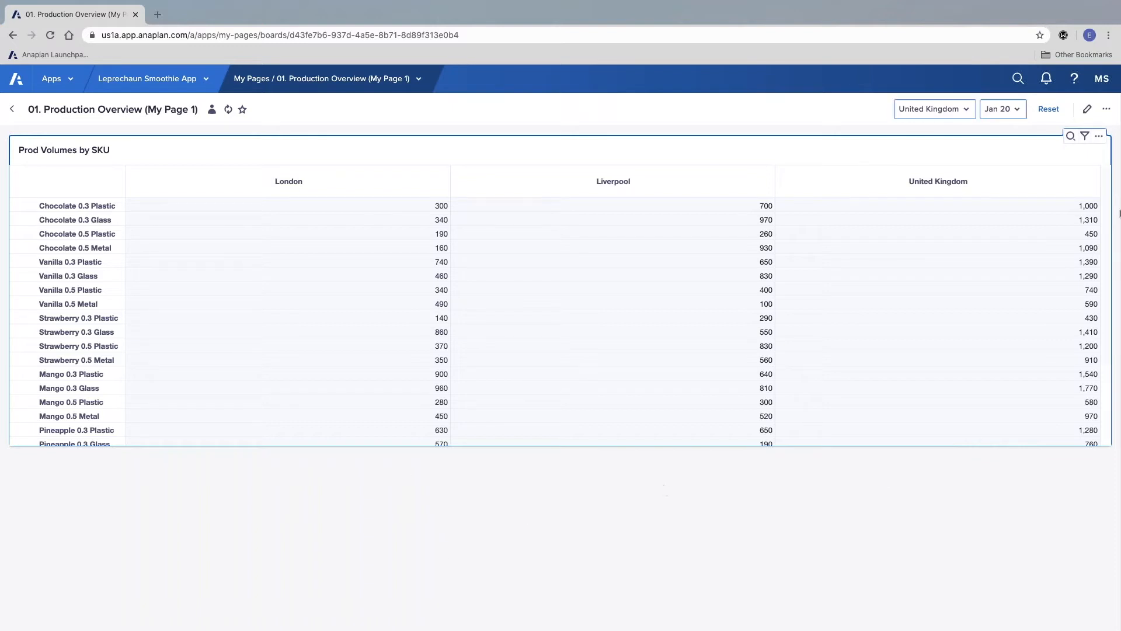
# Step: Reopen the page for editing and add an empty chart card below the Prod Volumes by SKU grid
pyautogui.click(1087, 109)
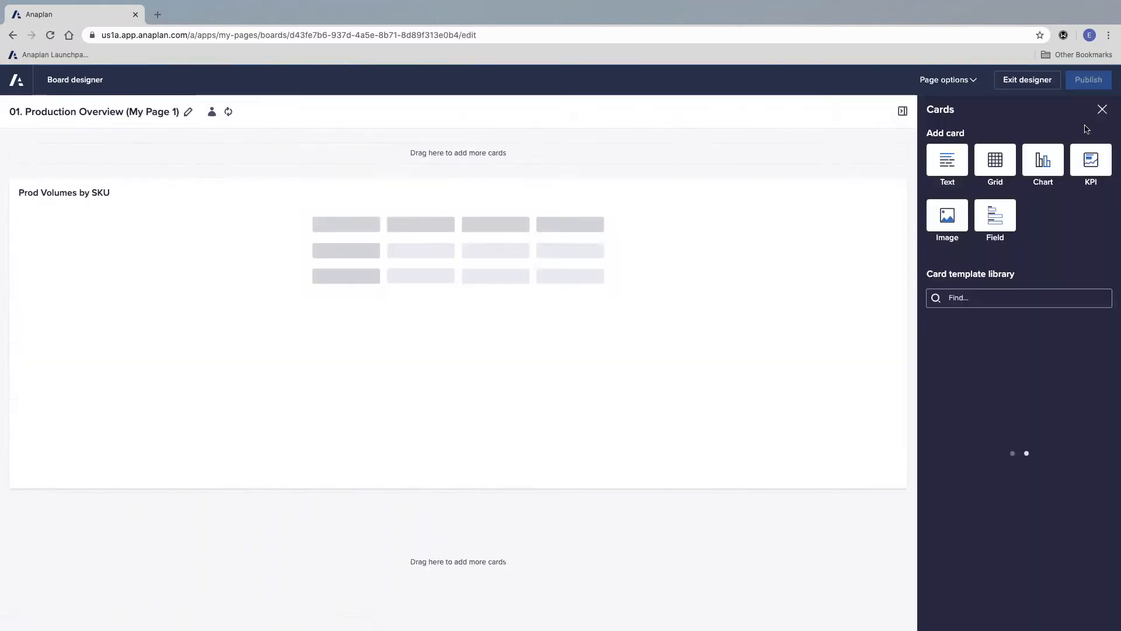
pyautogui.moveTo(1003, 165); pyautogui.dragTo(724, 520)
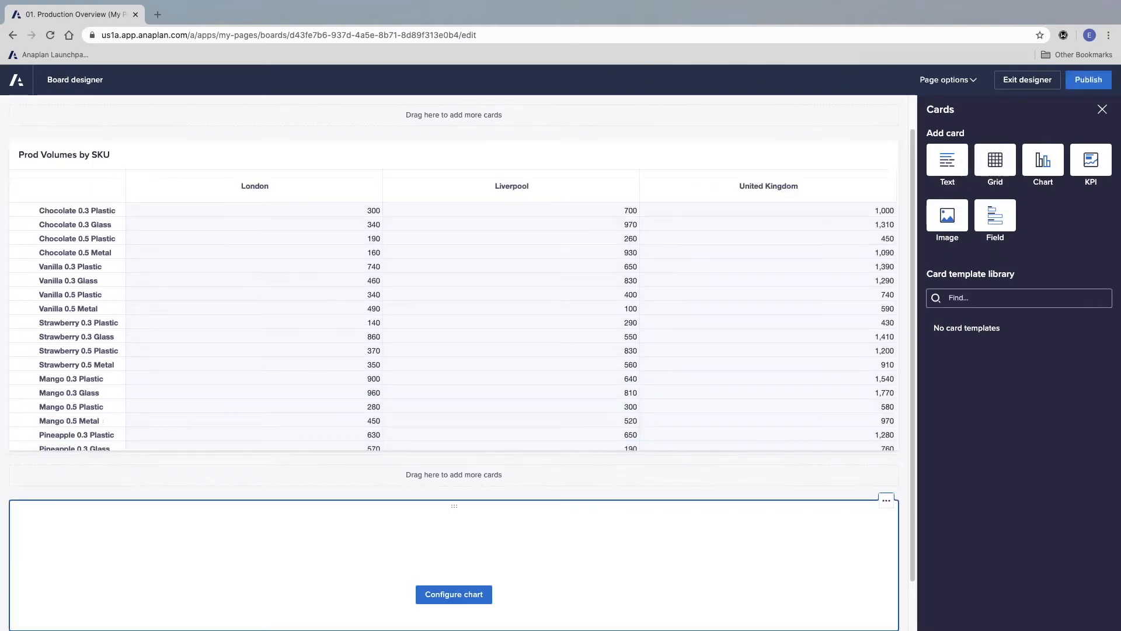
# Step: Preview the DS 01 BU and DS 02 AC volume views, then choose RP 06 Volume Escalation from PY as the empty chart card's source
pyautogui.scroll(-1, 734, 468)
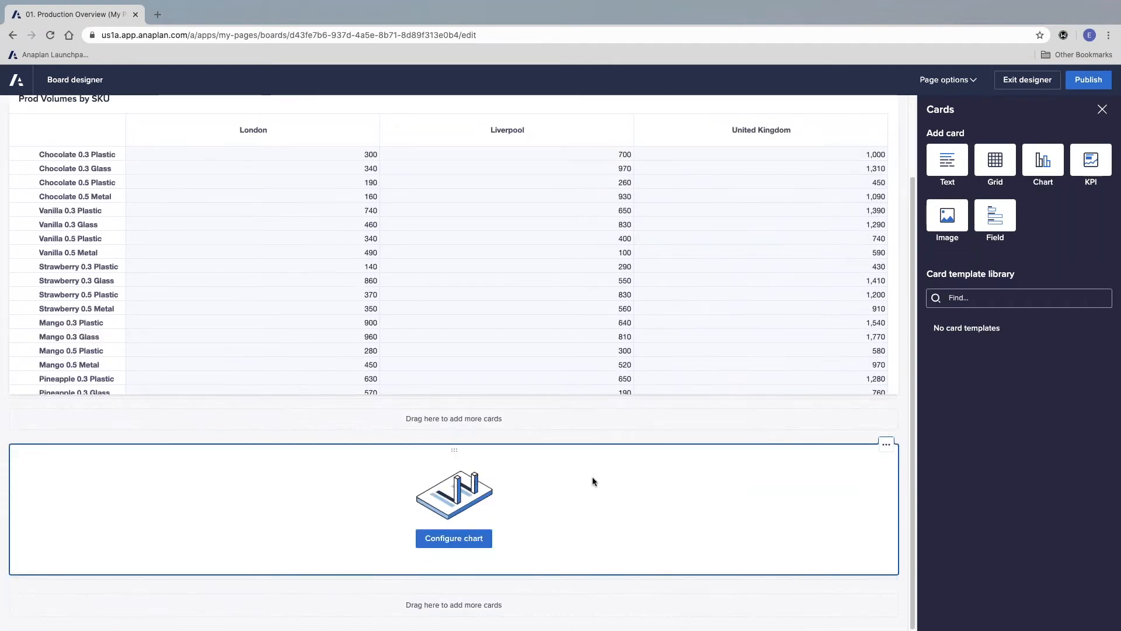
pyautogui.click(466, 546)
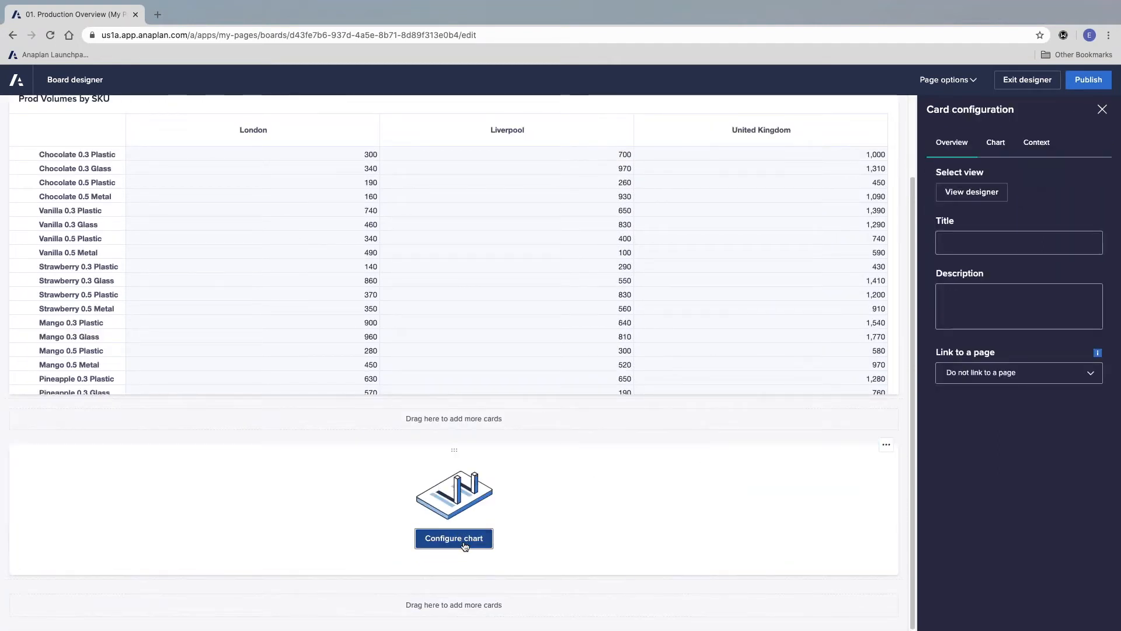
pyautogui.click(984, 196)
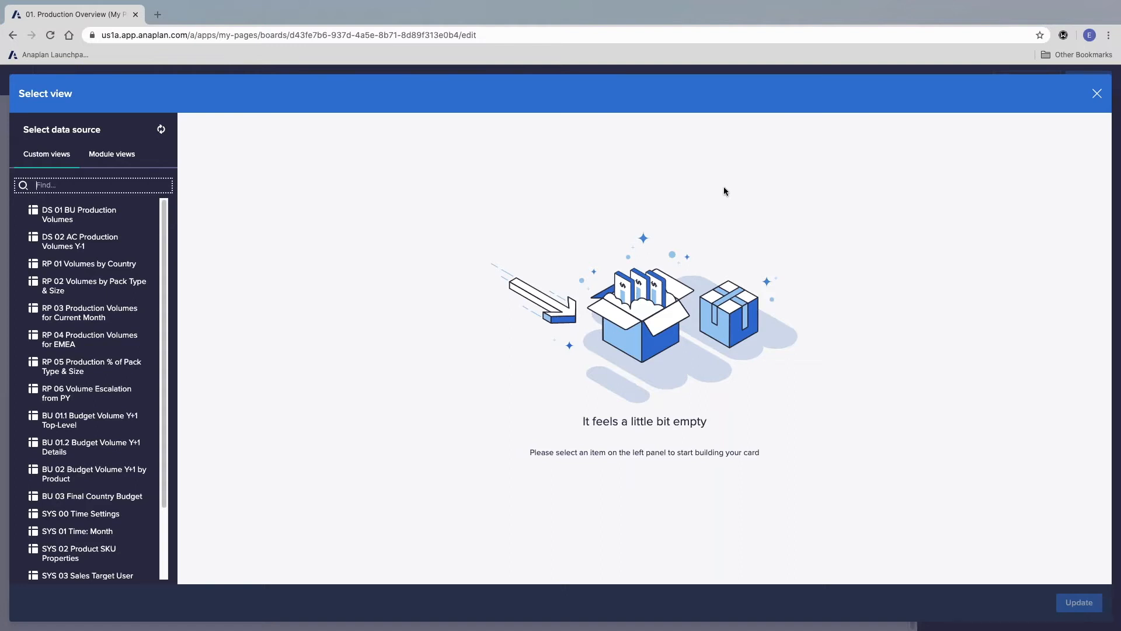
pyautogui.scroll(-3, 94, 251)
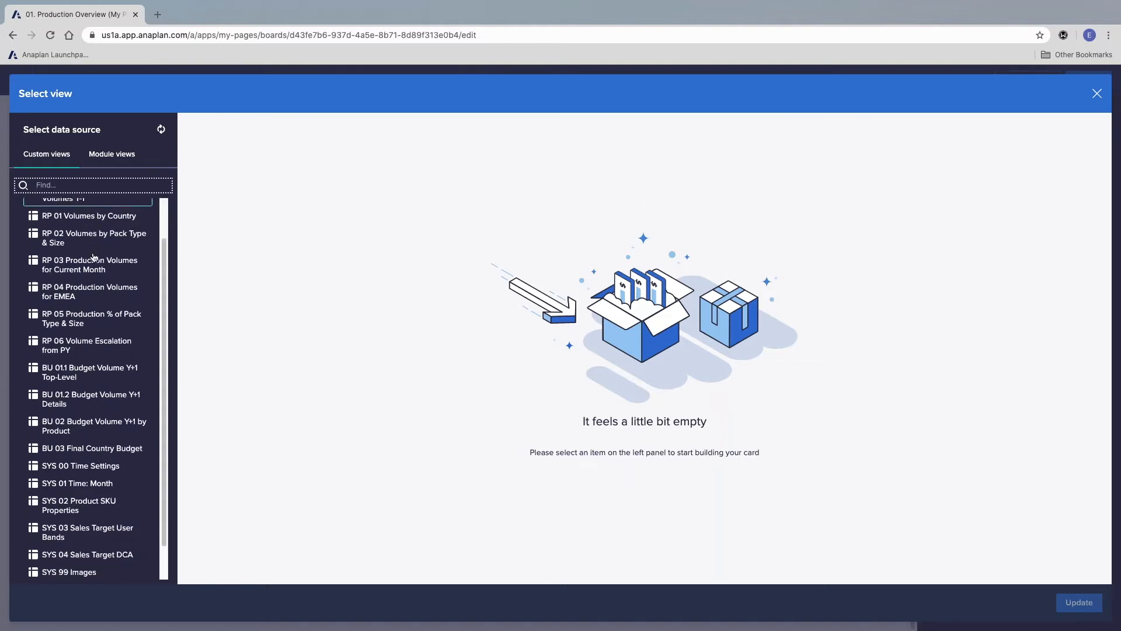
pyautogui.scroll(3, 119, 417)
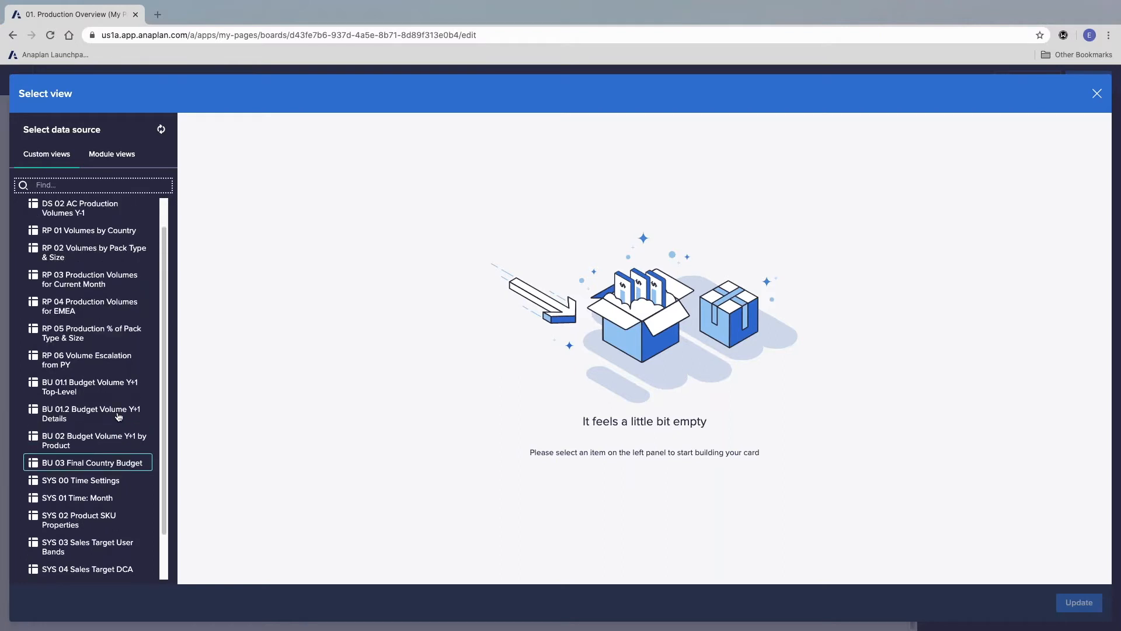
pyautogui.scroll(1, 118, 416)
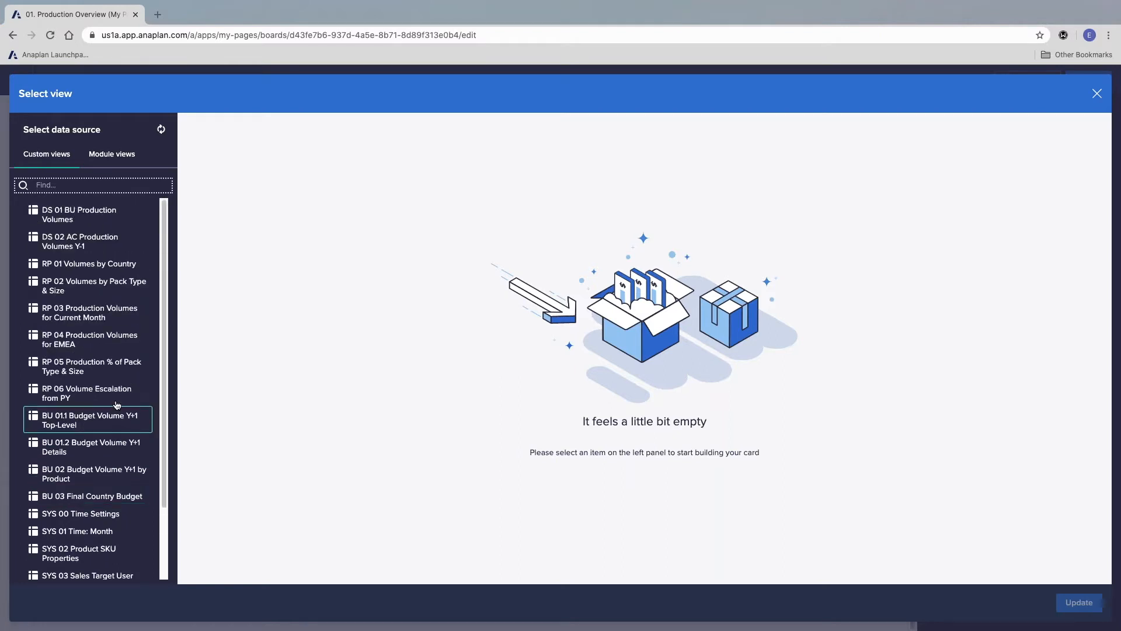
pyautogui.click(94, 216)
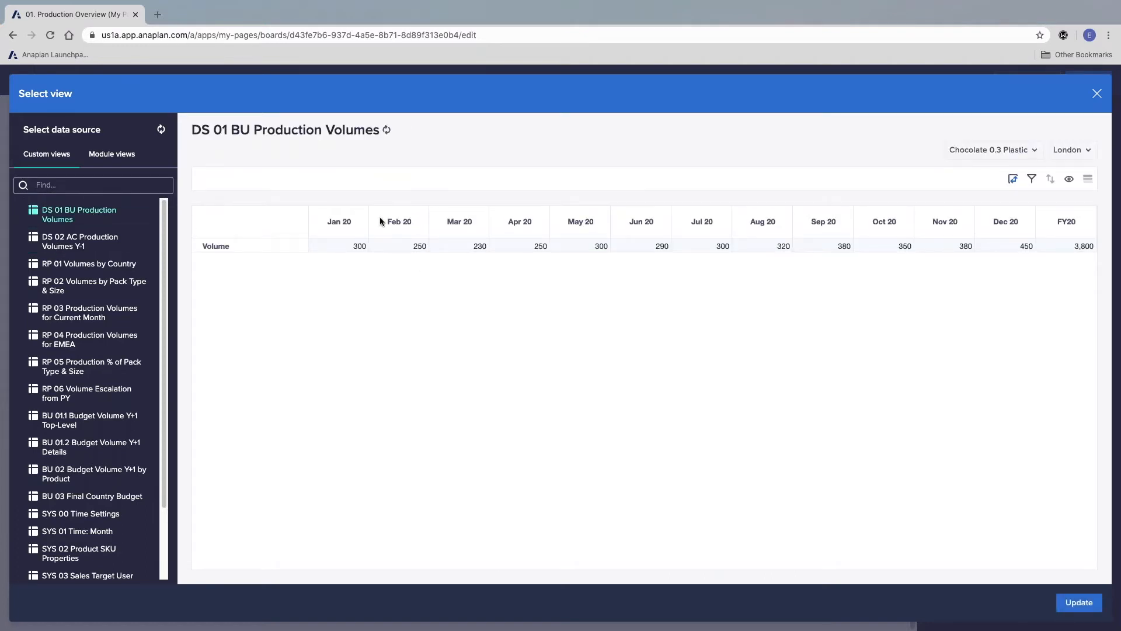
pyautogui.click(90, 244)
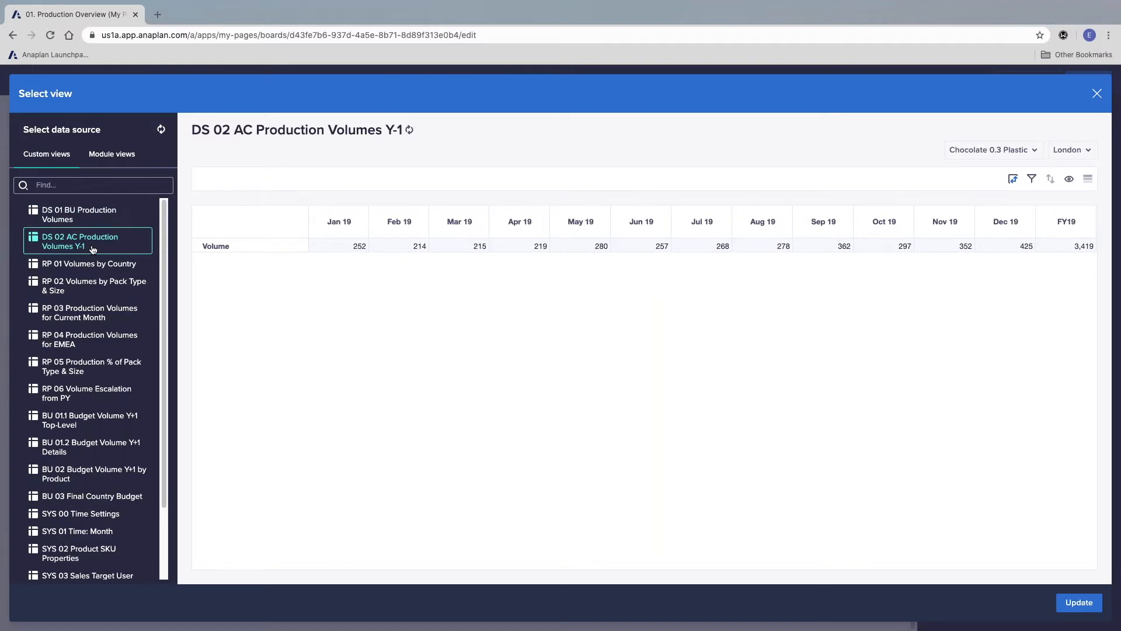
pyautogui.click(61, 399)
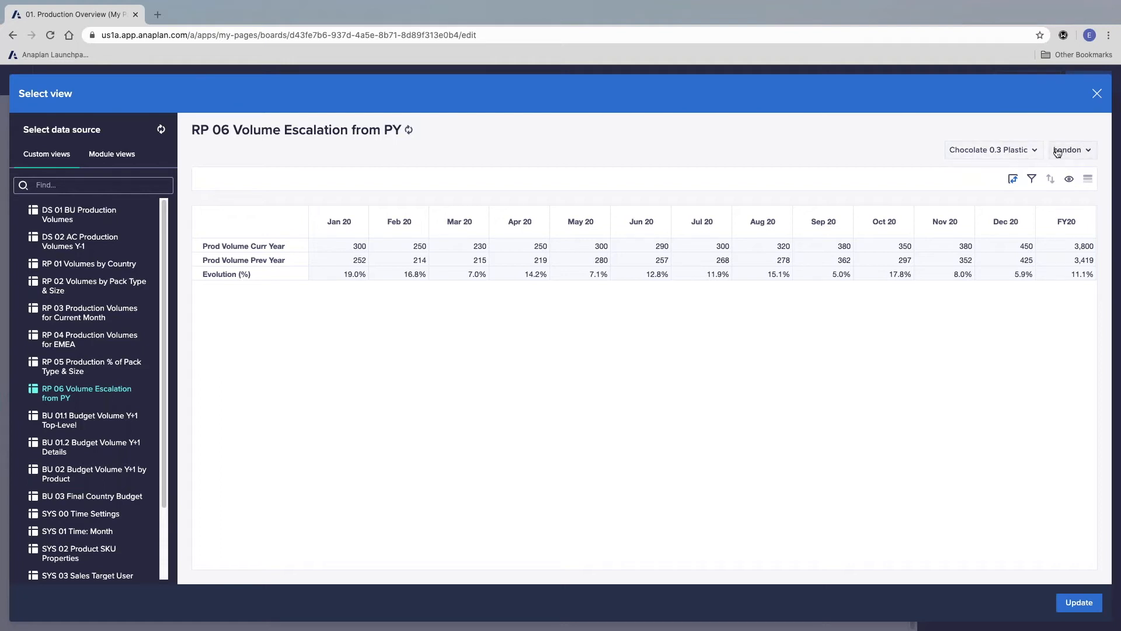
# Step: Hide the Time (Summaries) level in the chart's source view so only months are plotted, and update the chart card
pyautogui.moveTo(225, 249); pyautogui.dragTo(229, 275)
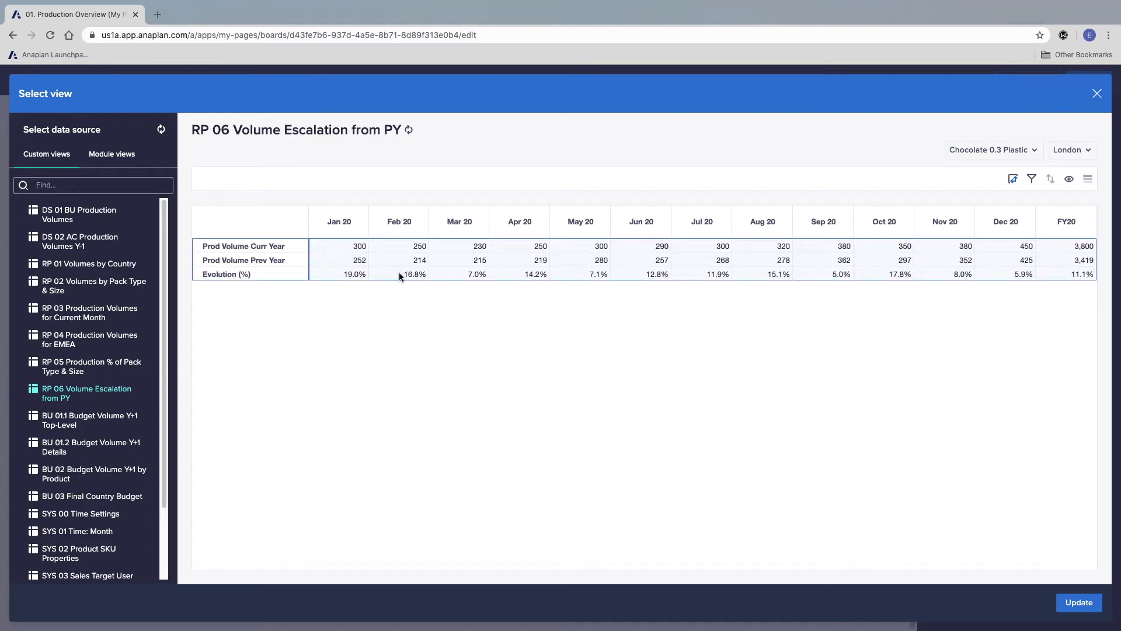
pyautogui.moveTo(342, 229); pyautogui.dragTo(459, 224)
pyautogui.keyDown('shift'); pyautogui.click(997, 244); pyautogui.keyUp('shift')
pyautogui.click(998, 243)
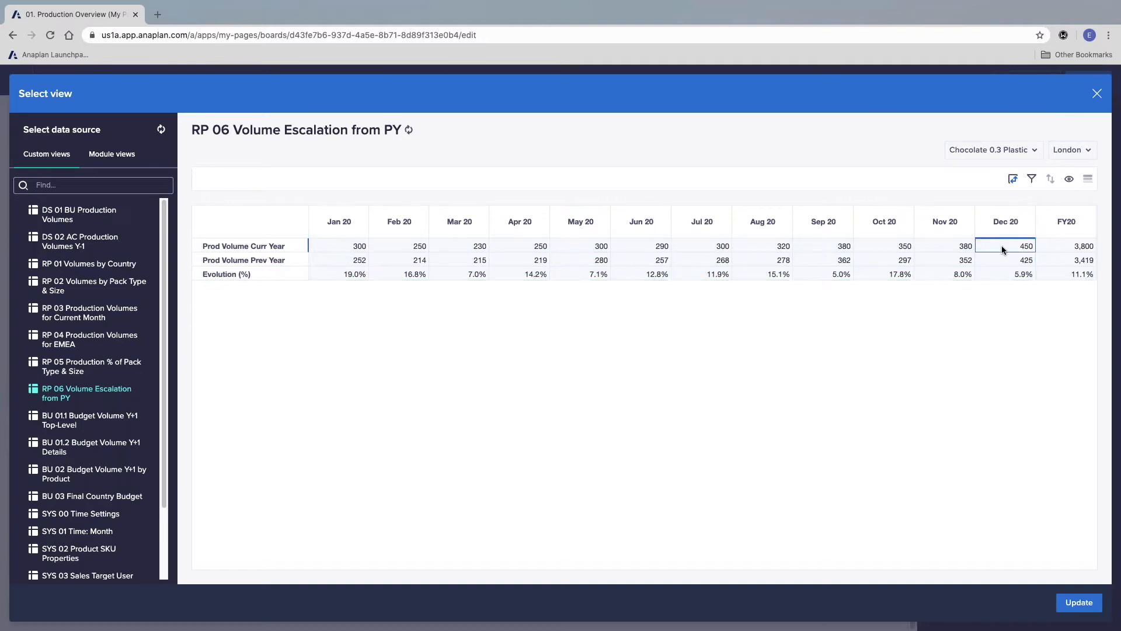
pyautogui.click(1084, 247)
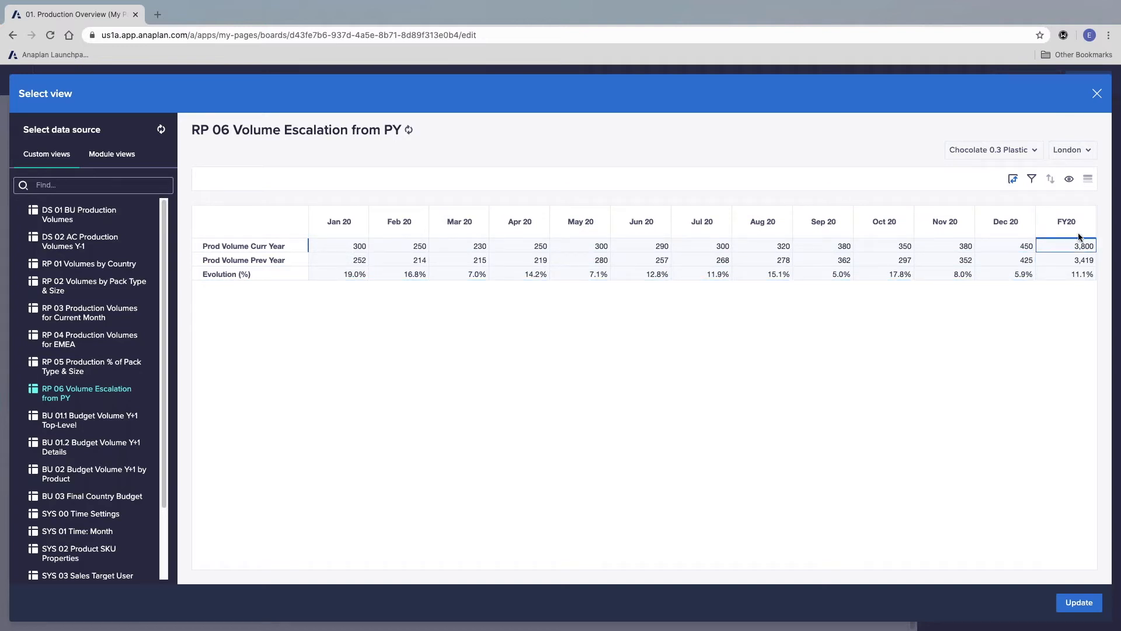
pyautogui.click(1072, 180)
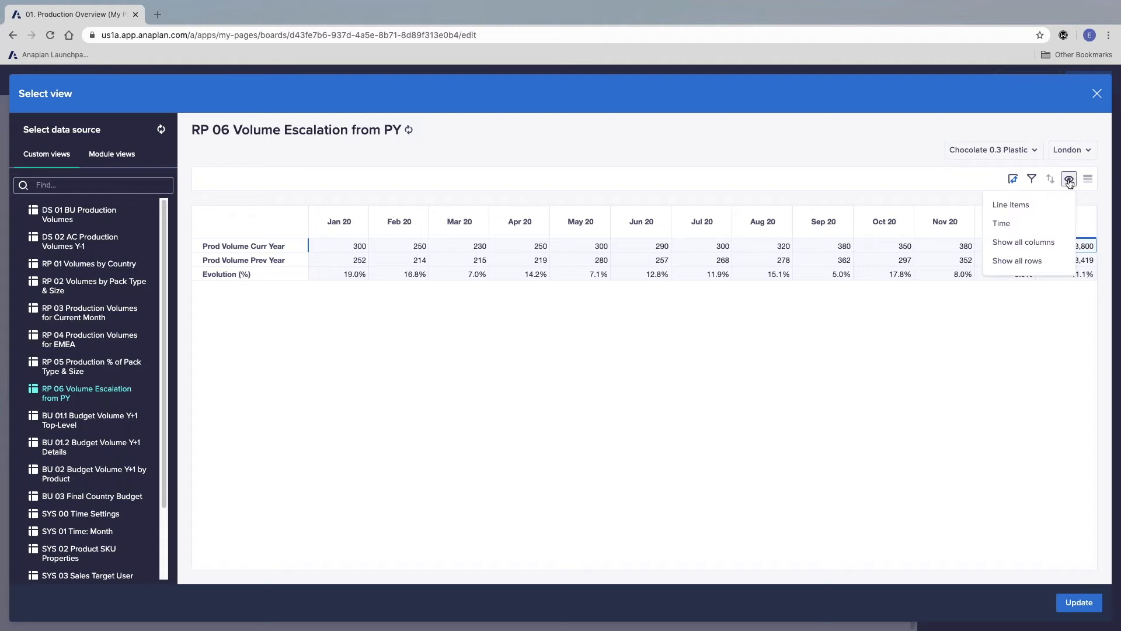
pyautogui.click(1022, 225)
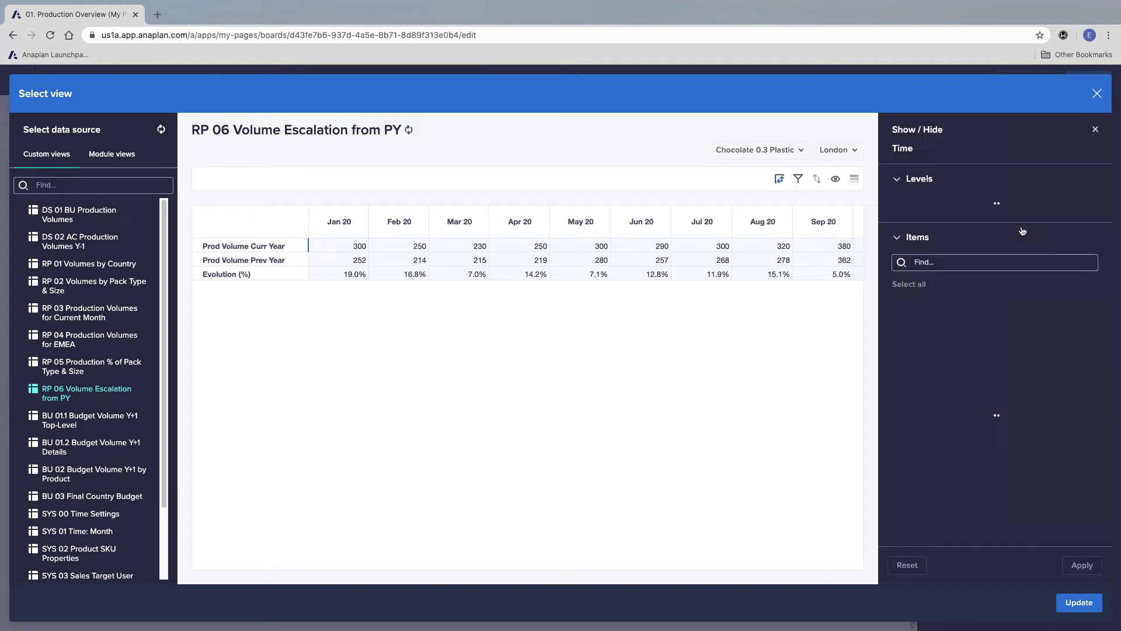
pyautogui.click(899, 204)
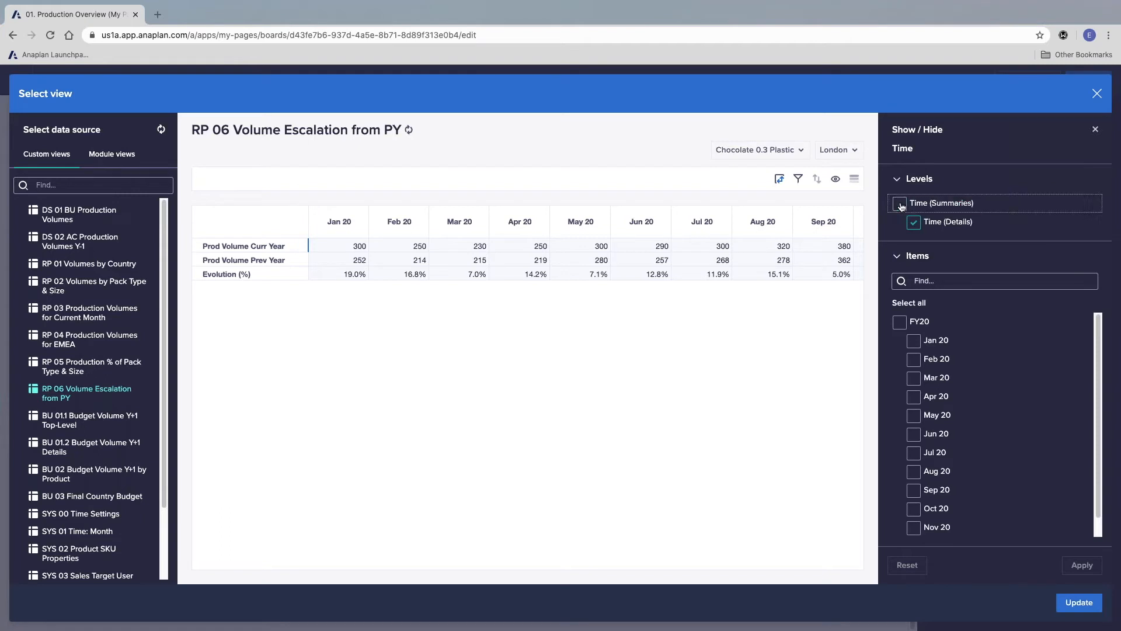
pyautogui.click(1082, 565)
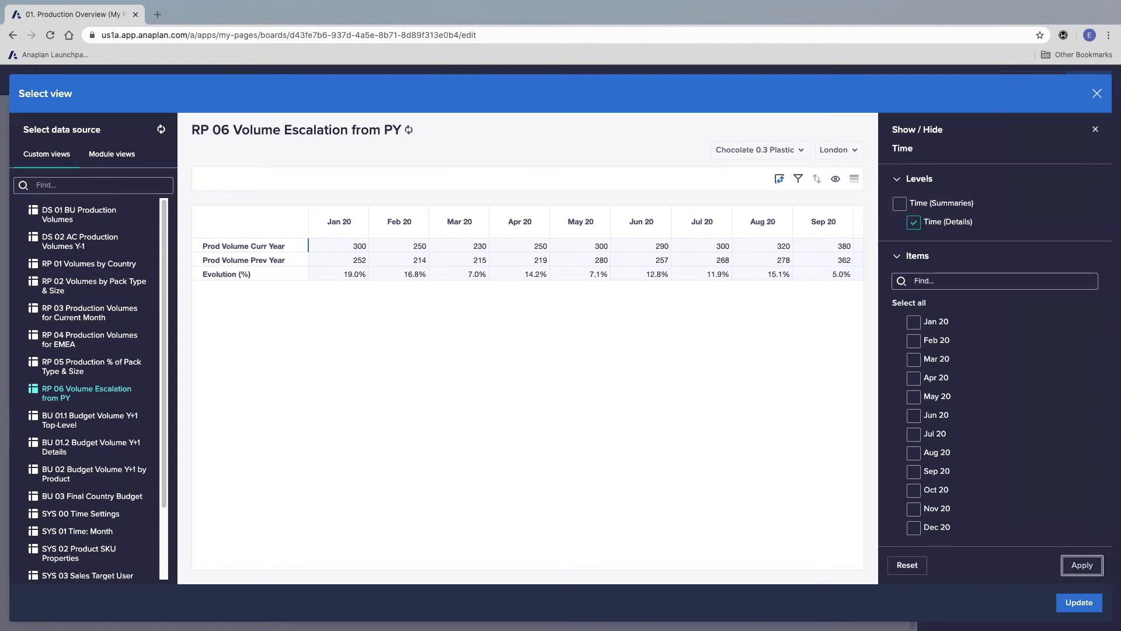
pyautogui.click(1095, 129)
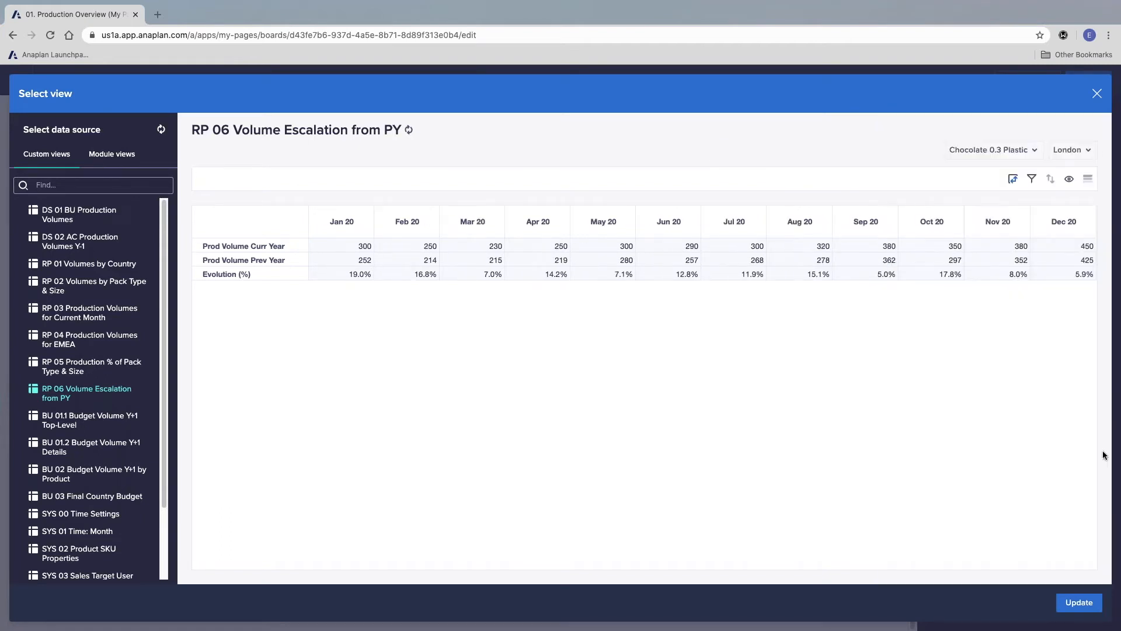
pyautogui.click(1084, 609)
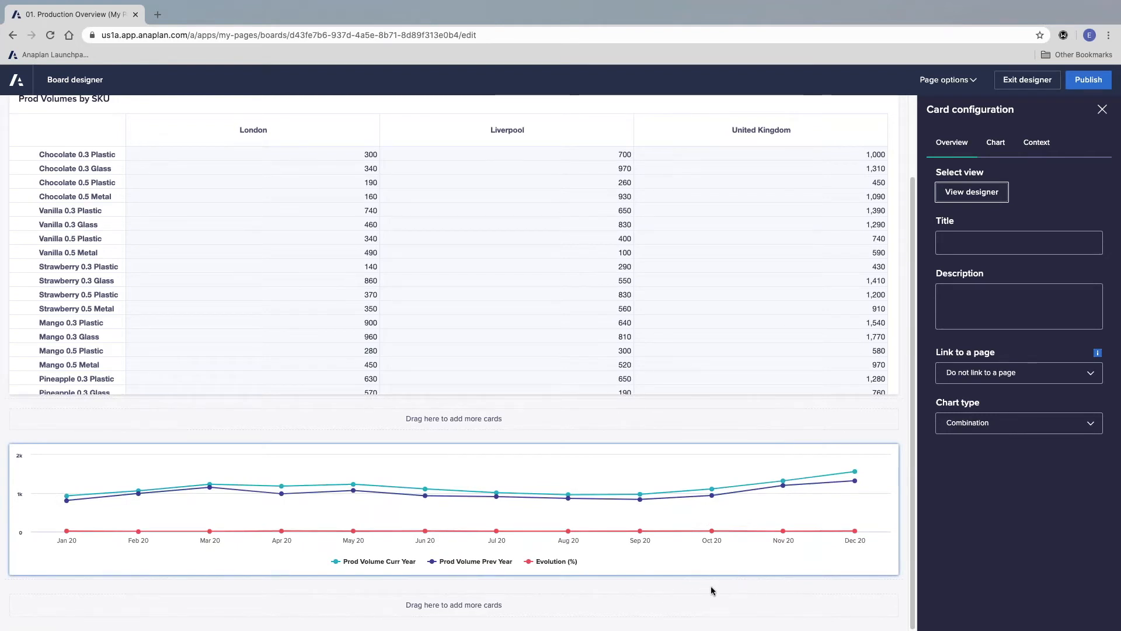
# Step: Set the Prod Volume Curr Year and Prod Volume Prev Year series of the chart to the Column type
pyautogui.click(995, 143)
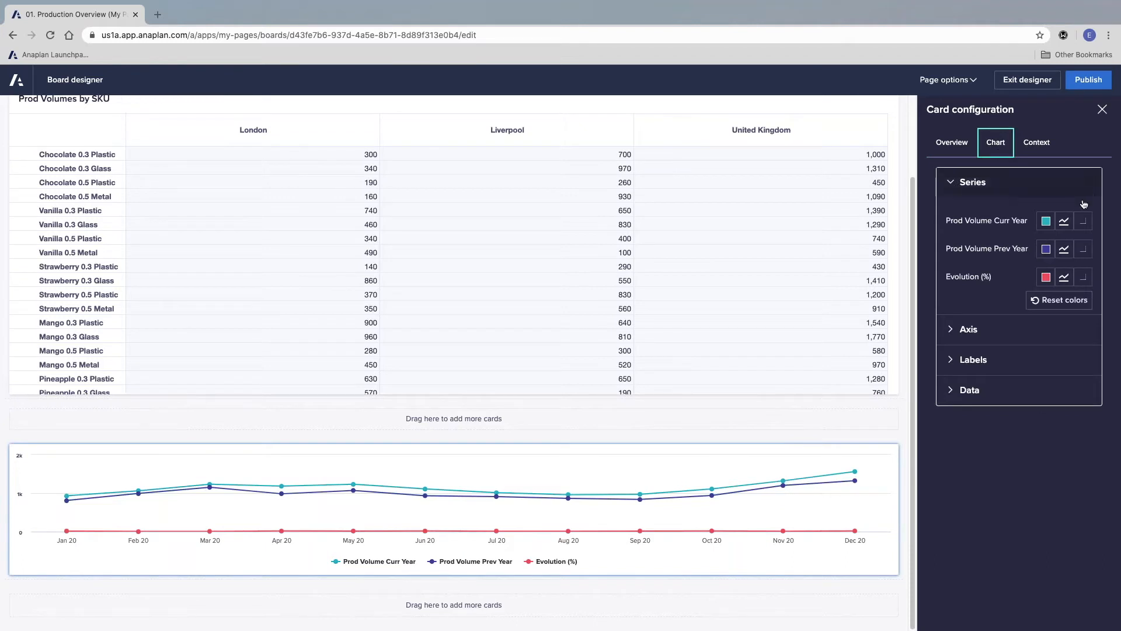
pyautogui.click(1064, 226)
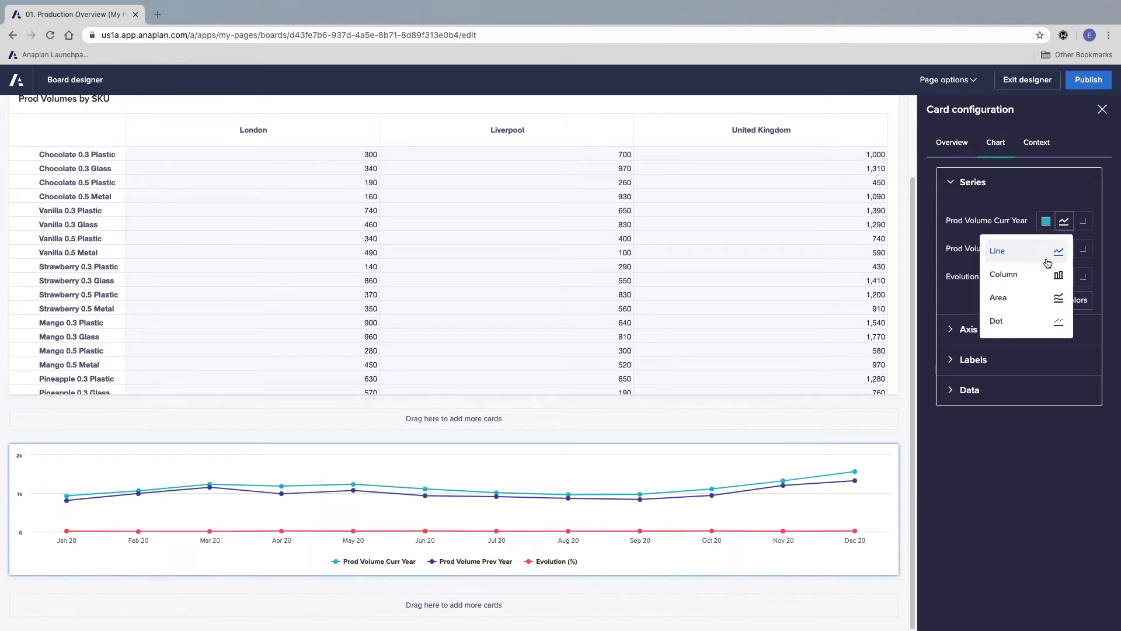
pyautogui.click(1048, 268)
pyautogui.click(1064, 249)
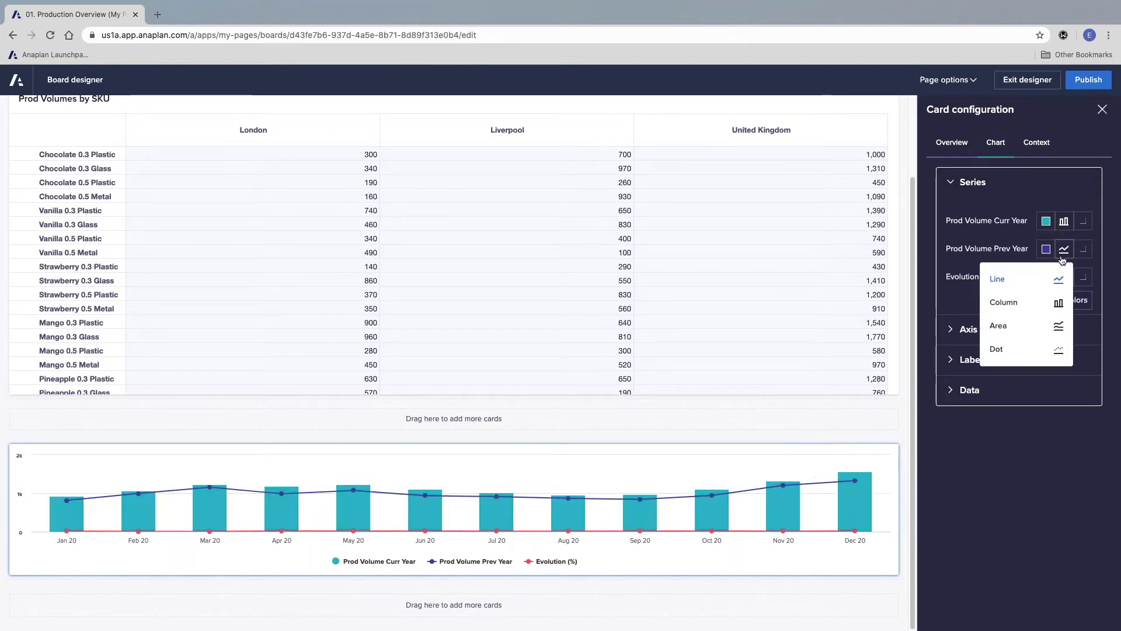
pyautogui.click(1054, 301)
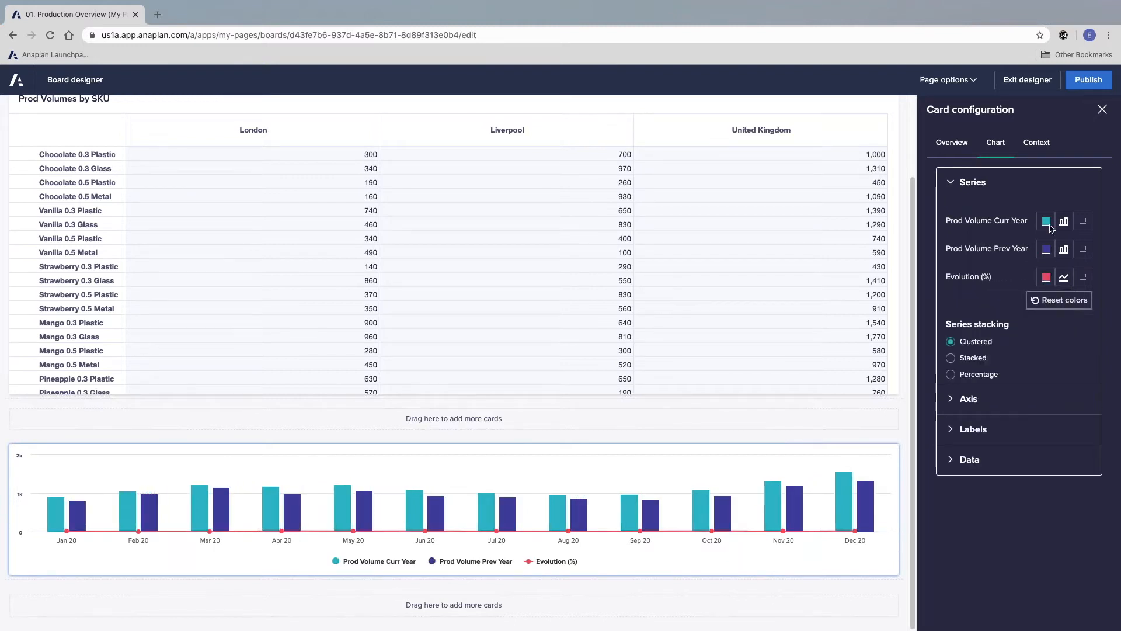
# Step: Keep the series stacking on Clustered and plot the Evolution (%) line on a secondary axis
pyautogui.click(974, 359)
pyautogui.click(973, 343)
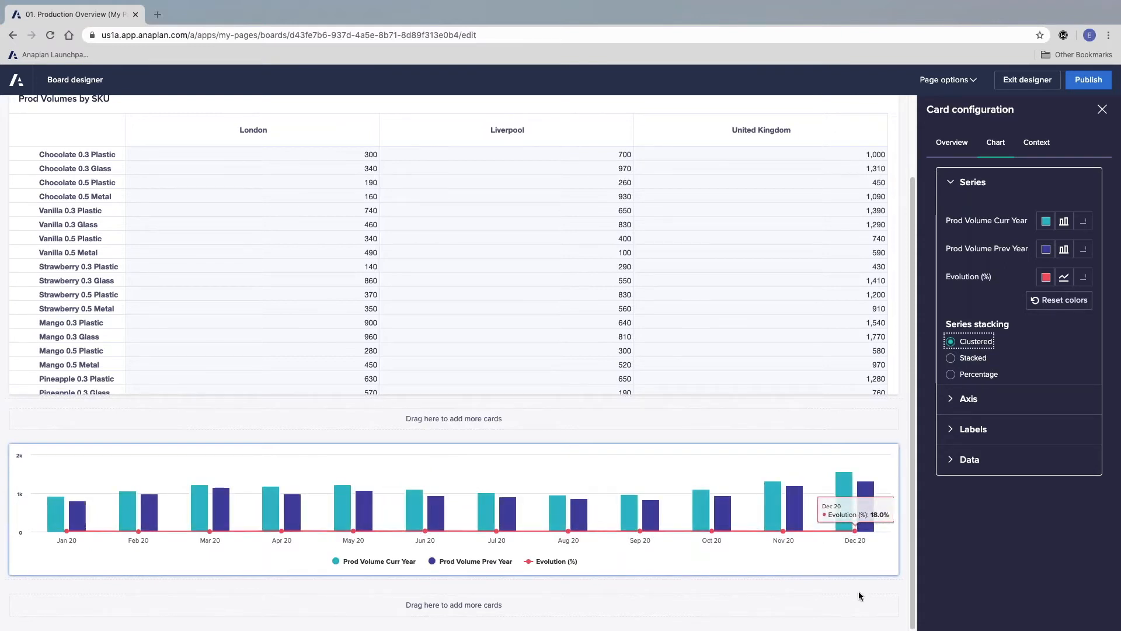
pyautogui.click(1083, 278)
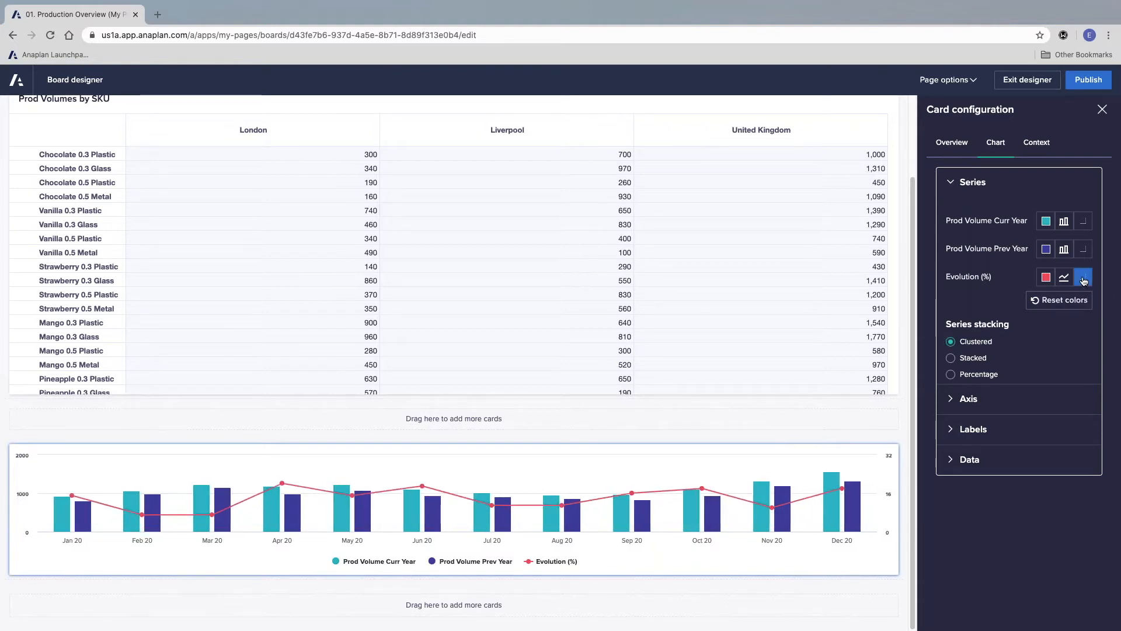
# Step: Color Prod Volume Curr Year orange, Prod Volume Prev Year green (#4D9C6E) and Evolution (%) dark purple, and publish the page
pyautogui.click(1045, 220)
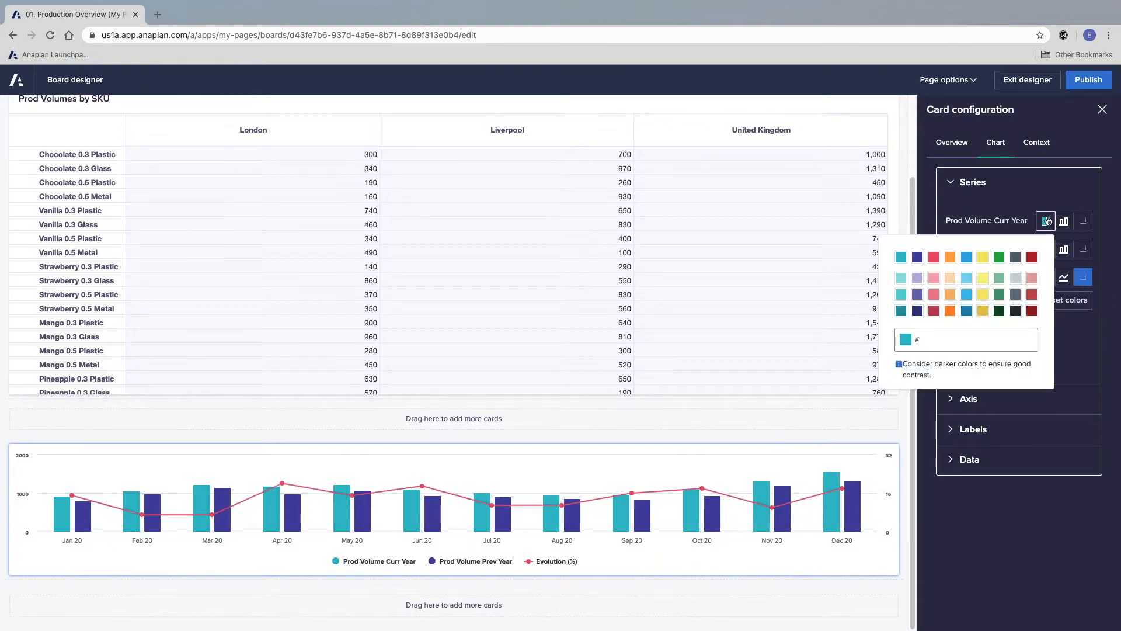
pyautogui.click(949, 311)
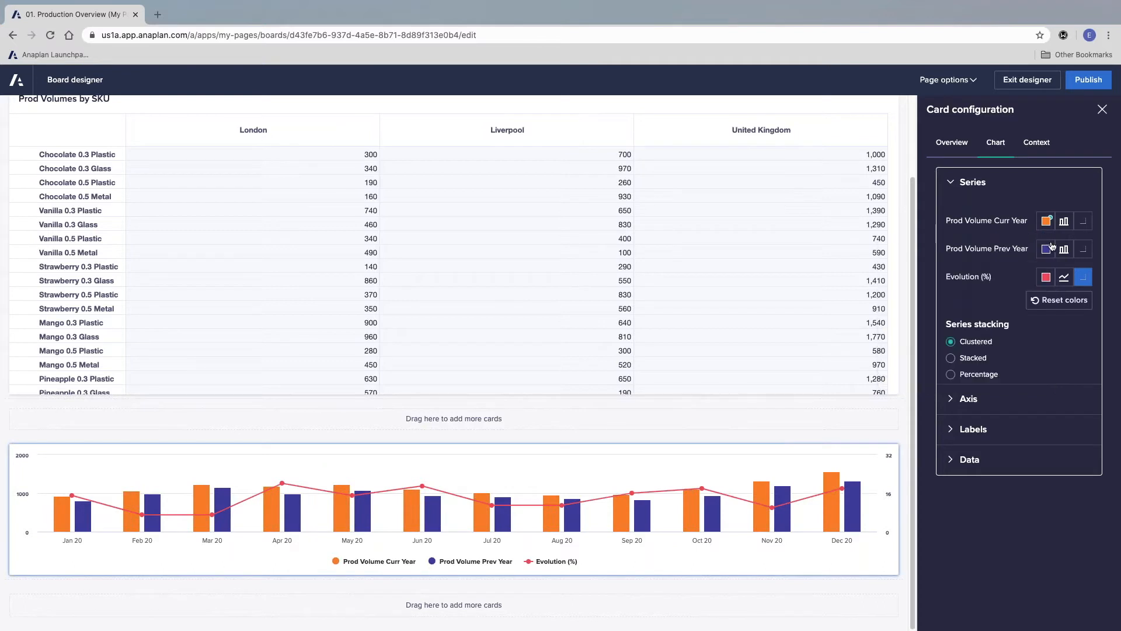
pyautogui.click(1045, 250)
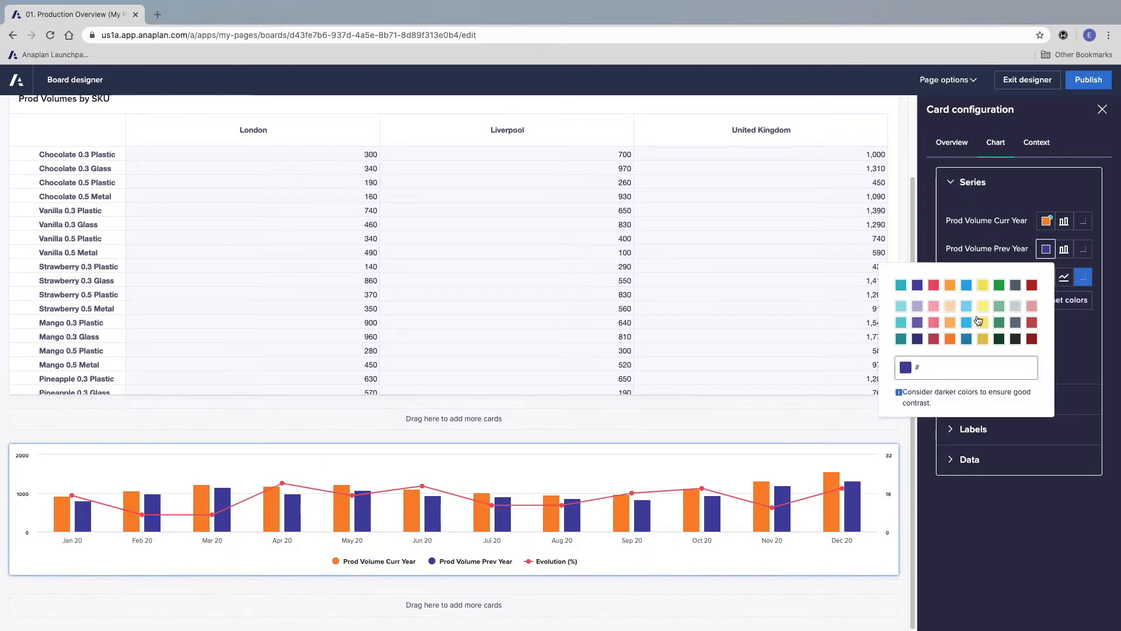
pyautogui.click(999, 324)
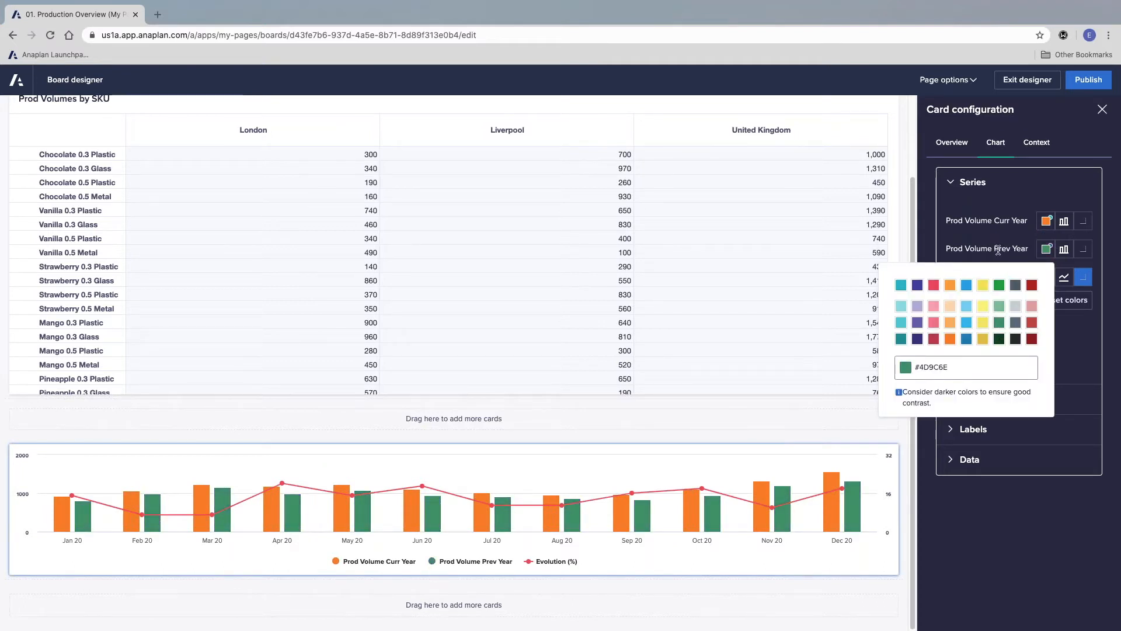
pyautogui.click(998, 250)
pyautogui.click(1045, 277)
pyautogui.click(918, 313)
pyautogui.click(1086, 331)
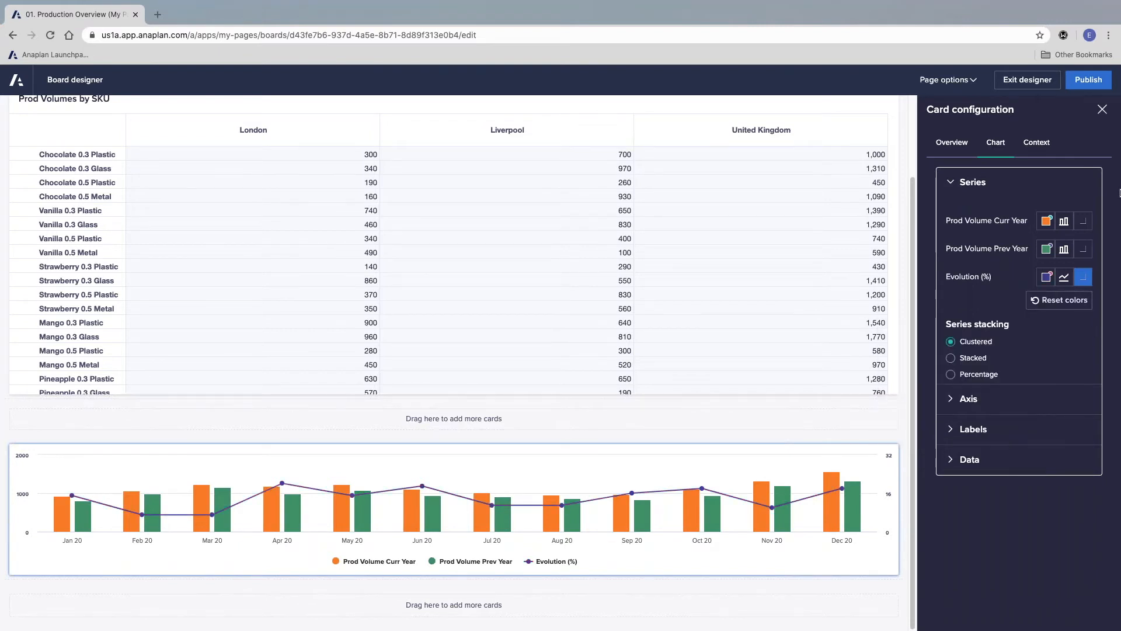
pyautogui.click(1091, 83)
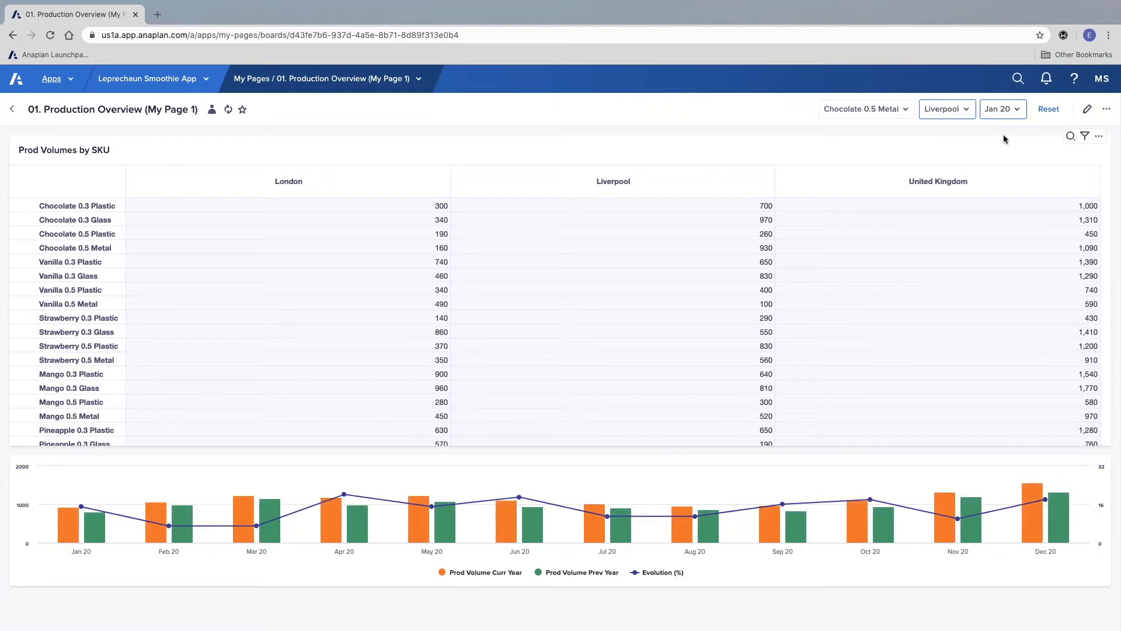
# Step: Reopen the page for editing and add a KPI card based on the RP 06 Volume Escalation from PY view
pyautogui.click(1086, 108)
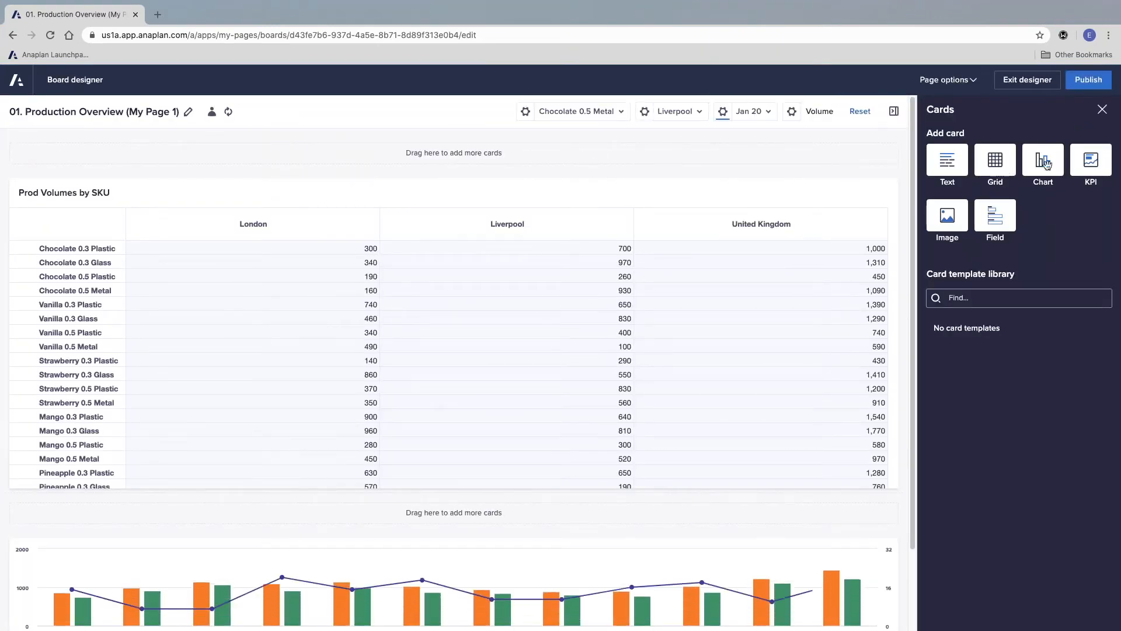
pyautogui.moveTo(1090, 162); pyautogui.dragTo(823, 589)
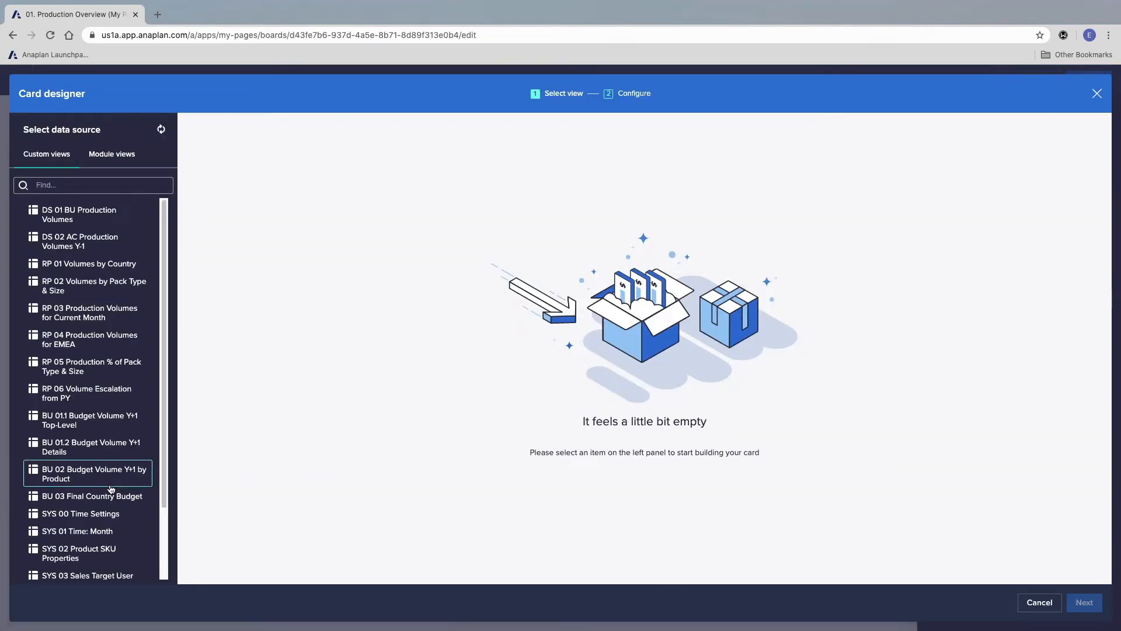
pyautogui.click(98, 399)
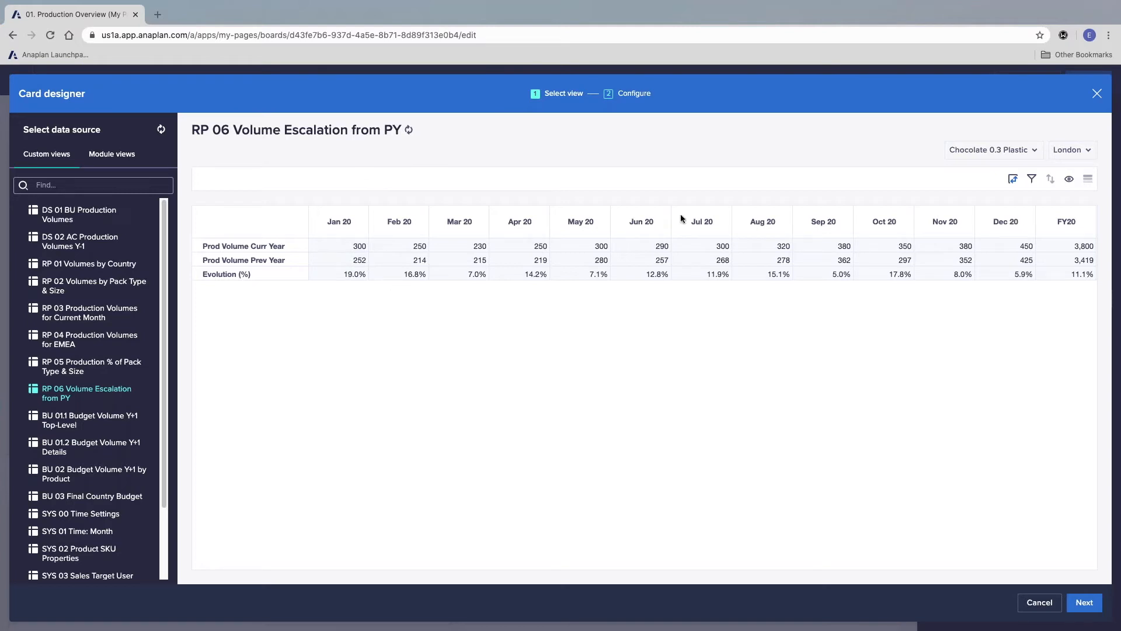
# Step: Pivot the KPI card's view by moving Time from the columns to the context selectors
pyautogui.click(1014, 181)
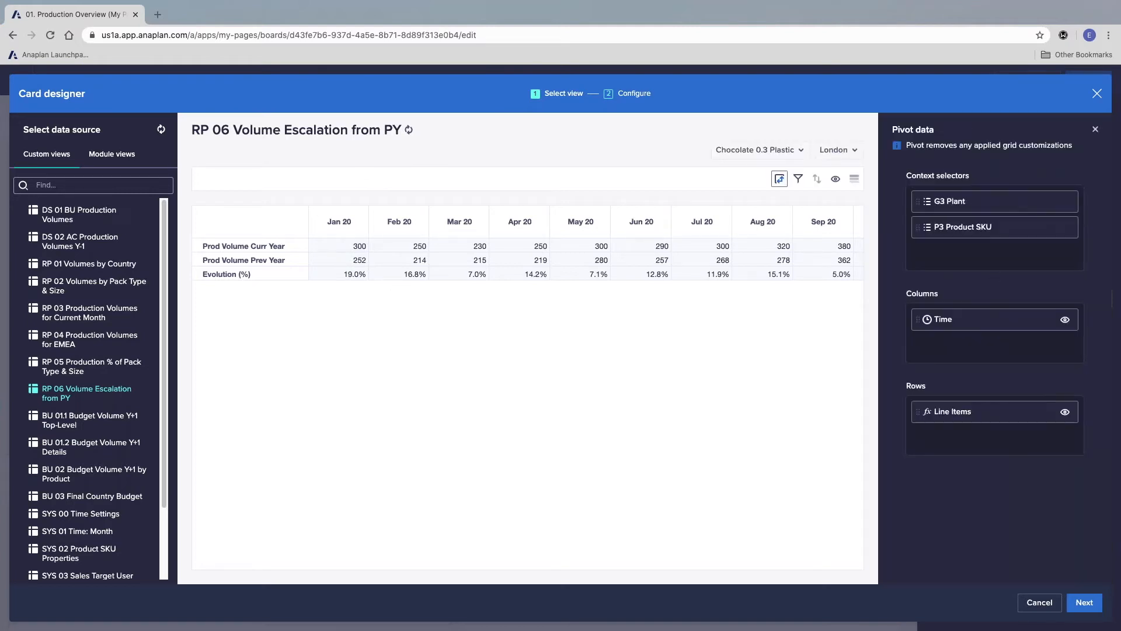
pyautogui.moveTo(975, 327); pyautogui.dragTo(985, 245)
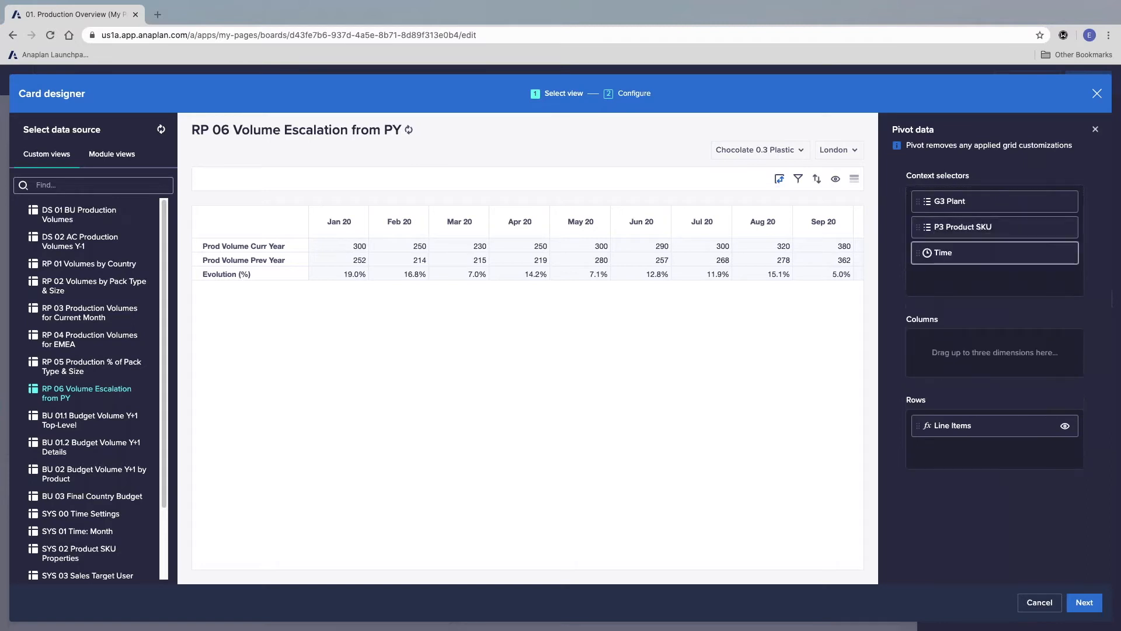
# Step: Limit the KPI card's line items to Evolution (%) and continue to the card's configuration
pyautogui.click(1066, 425)
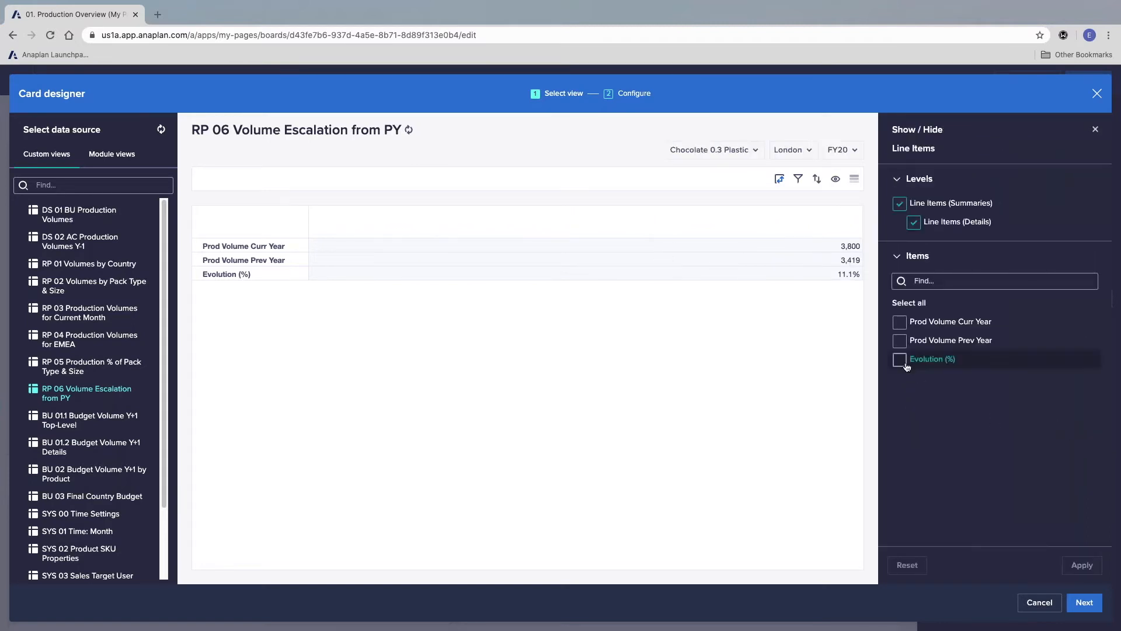
pyautogui.click(899, 359)
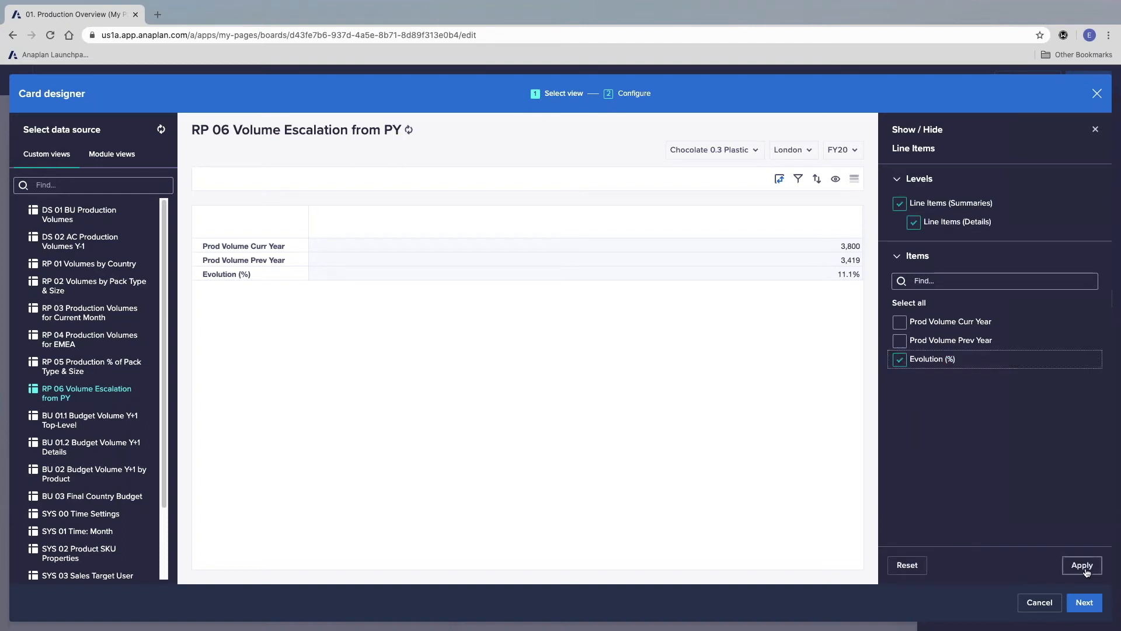
pyautogui.click(1087, 566)
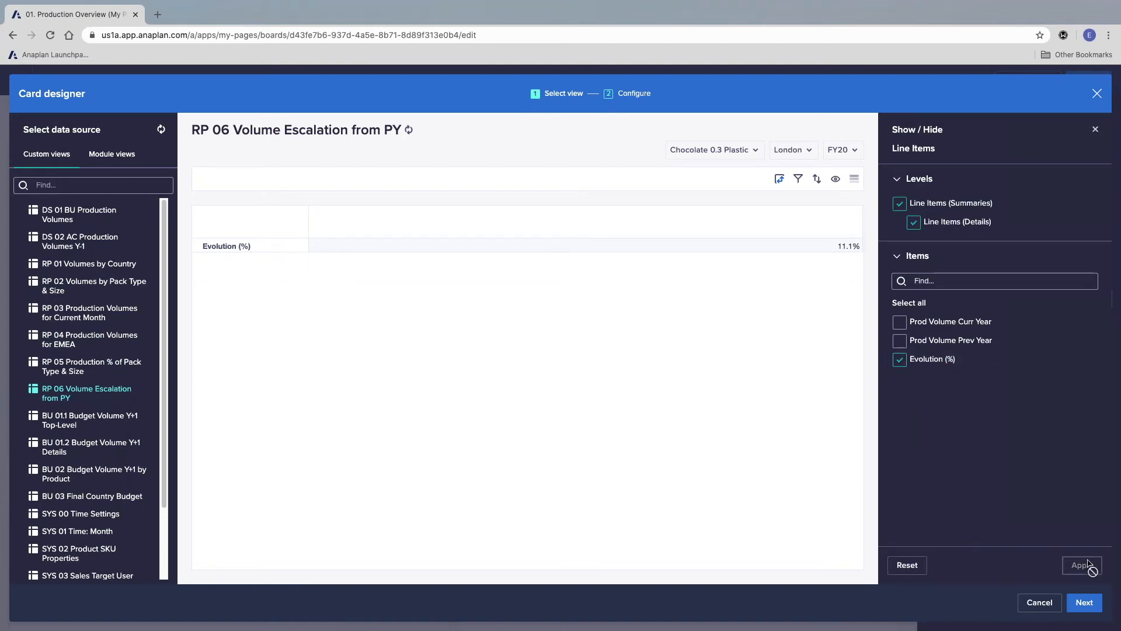
pyautogui.click(1084, 602)
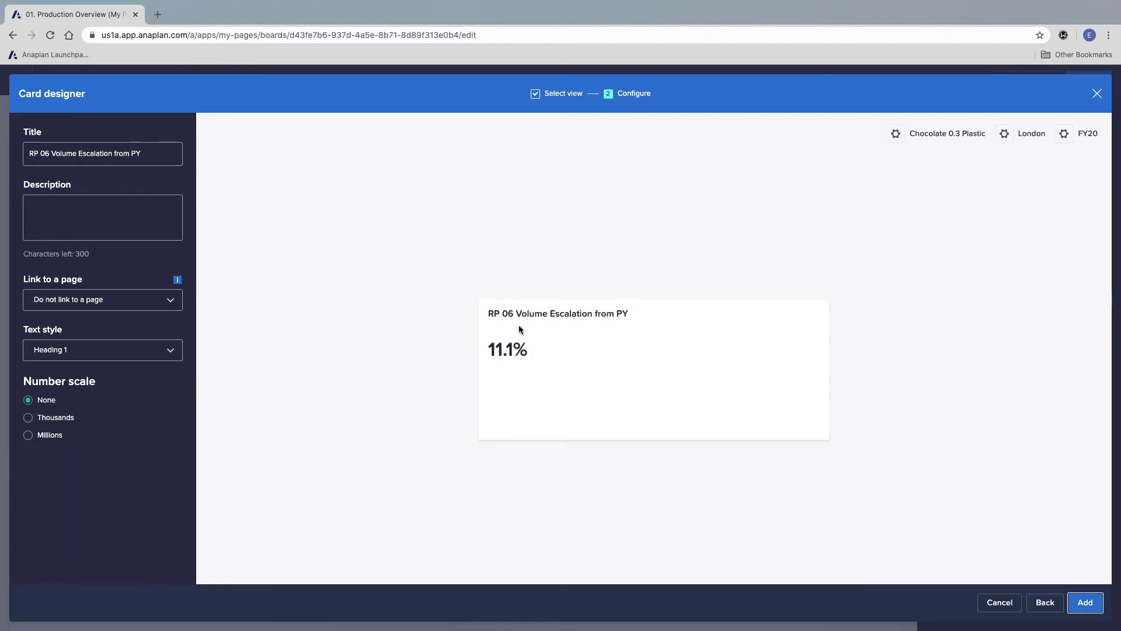
# Step: Title the KPI card "% Escalation from PY:" and add it to the page
pyautogui.tripleClick(84, 155)
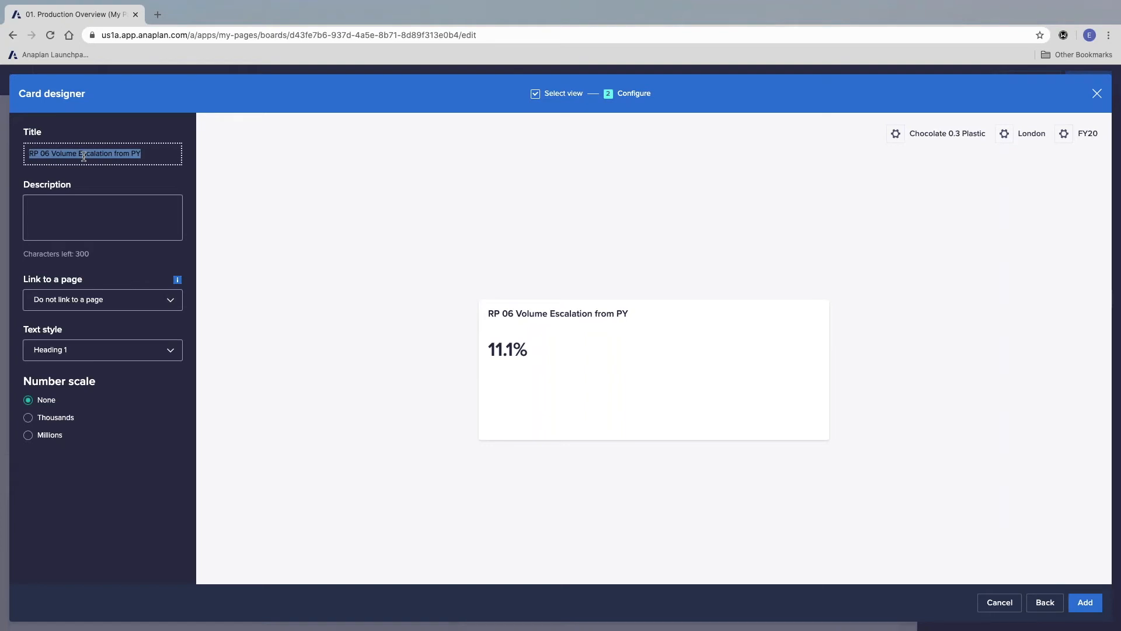
pyautogui.write('% Escalation from')
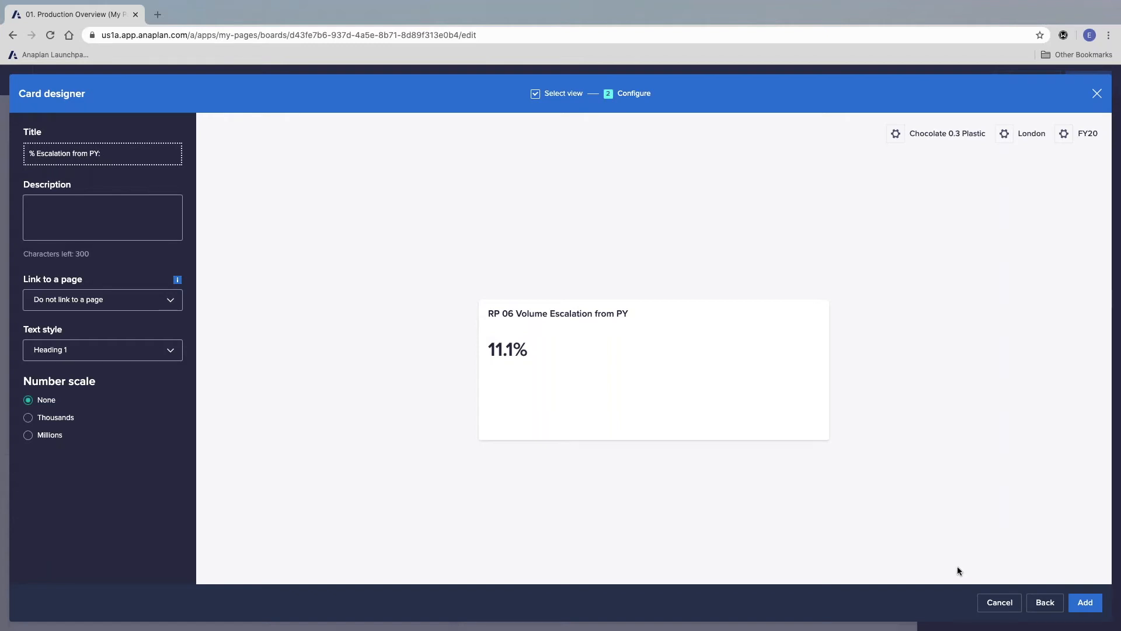
pyautogui.click(1076, 603)
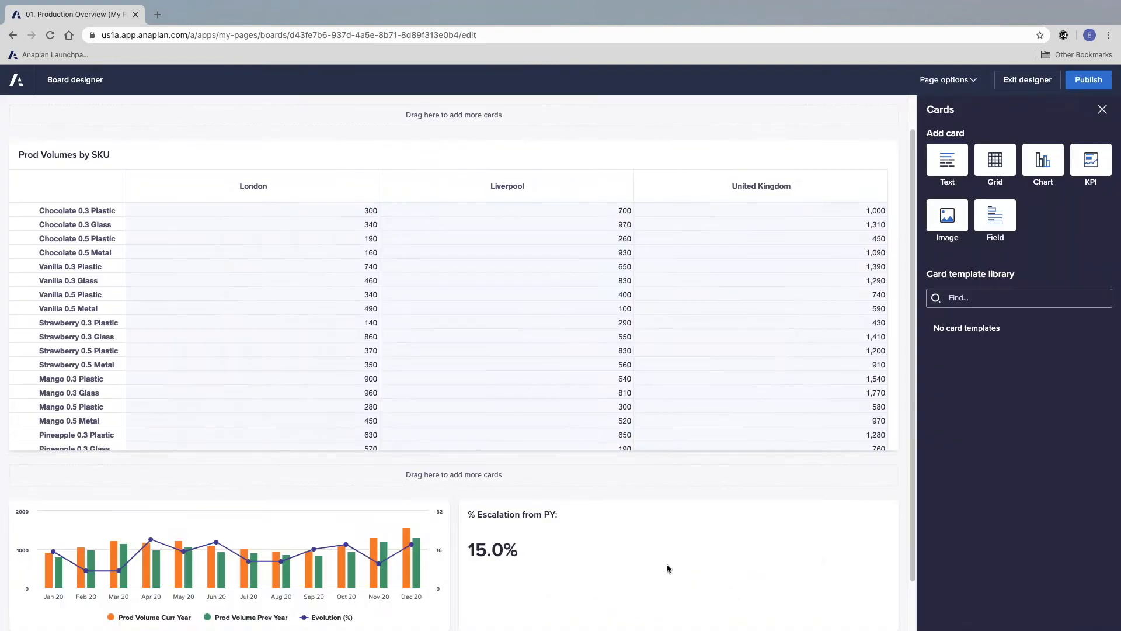
# Step: Widen the combination chart so the KPI card beside it becomes narrow, and publish the page
pyautogui.moveTo(455, 545); pyautogui.dragTo(727, 561)
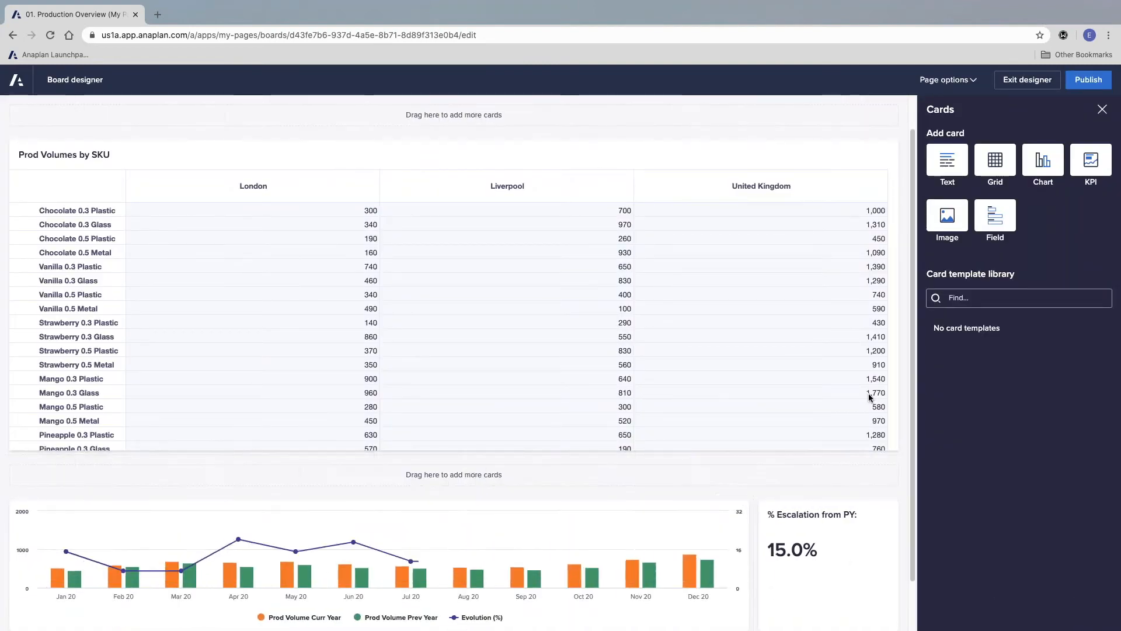
pyautogui.click(1088, 80)
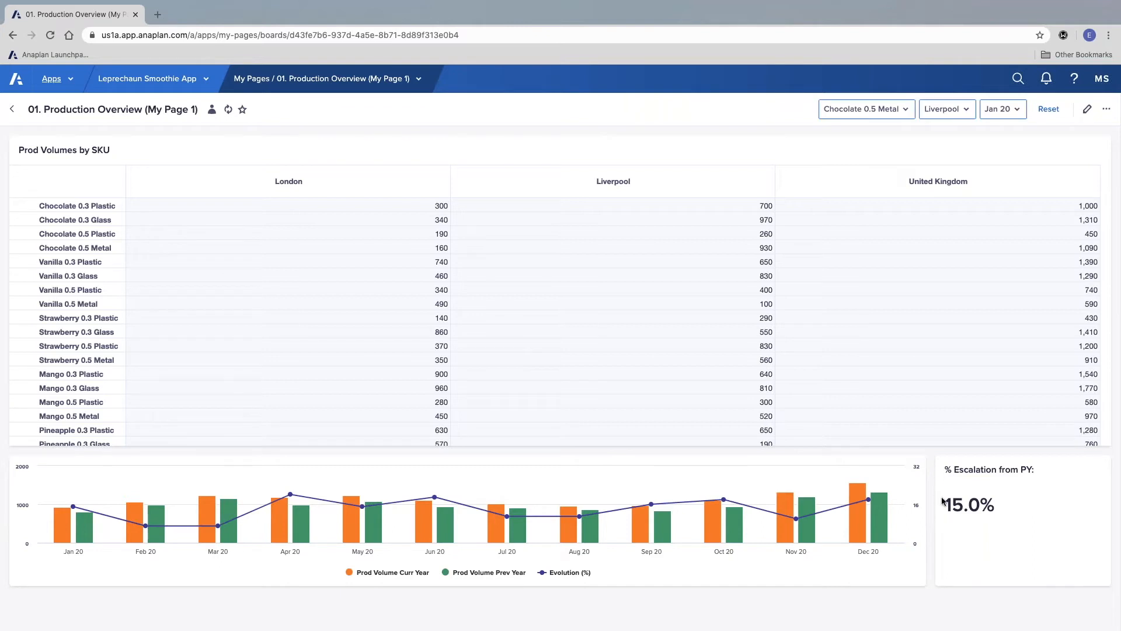
# Step: From the Leprechaun Smoothie App contents, start a new Worksheet page named "02. Revise SKU Production Volume by Plant"
pyautogui.click(152, 78)
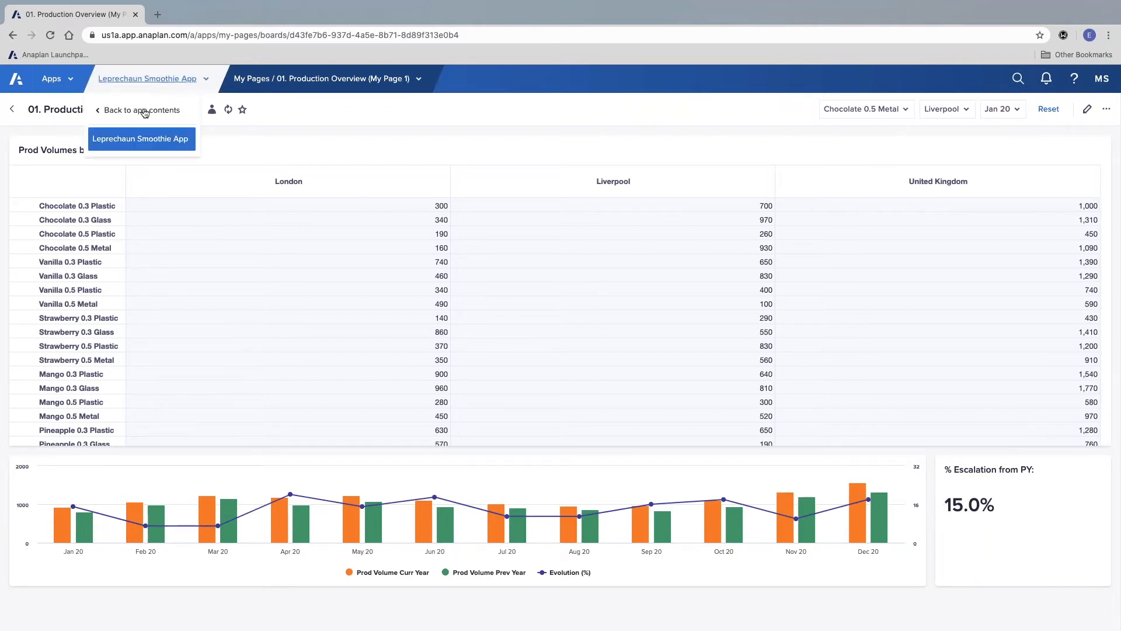
pyautogui.click(145, 144)
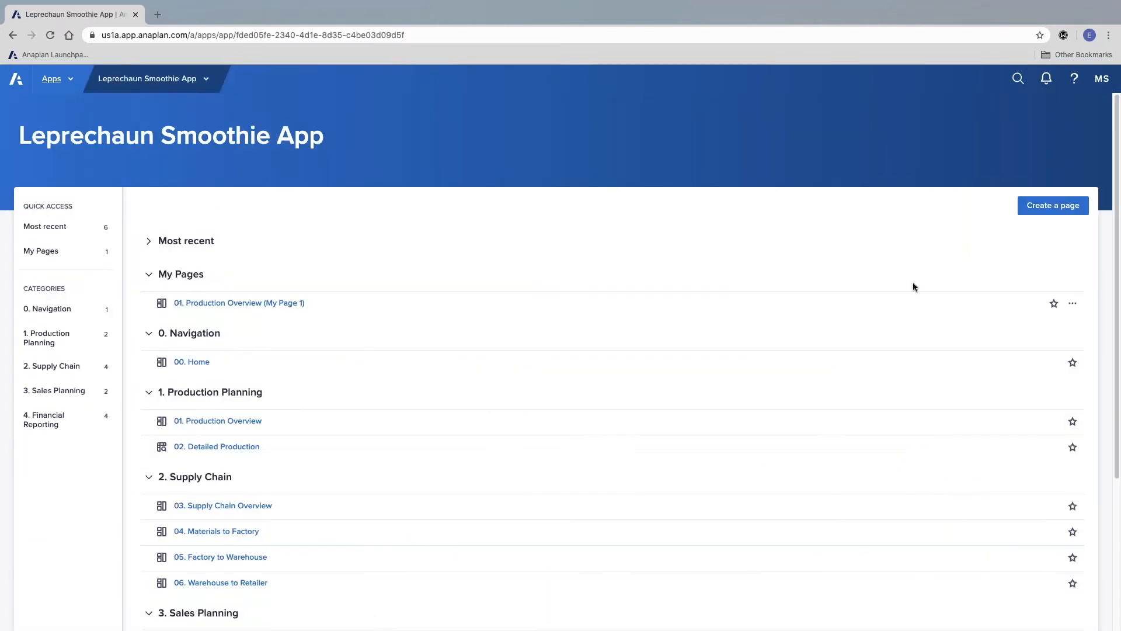
pyautogui.click(1032, 211)
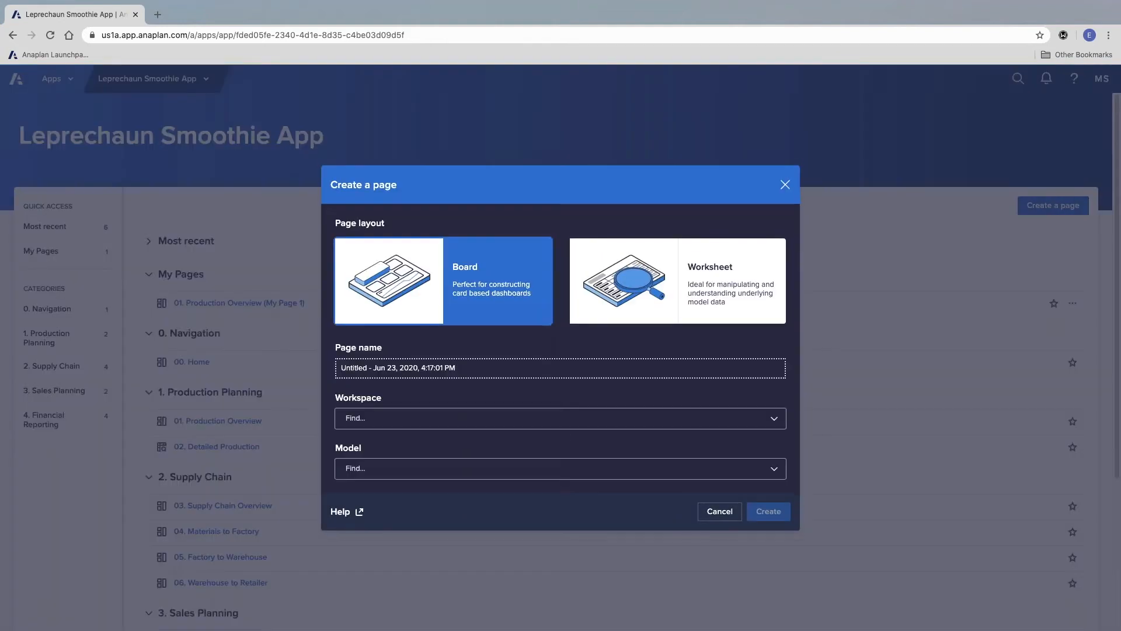
pyautogui.click(682, 282)
pyautogui.tripleClick(625, 372)
pyautogui.write('02.')
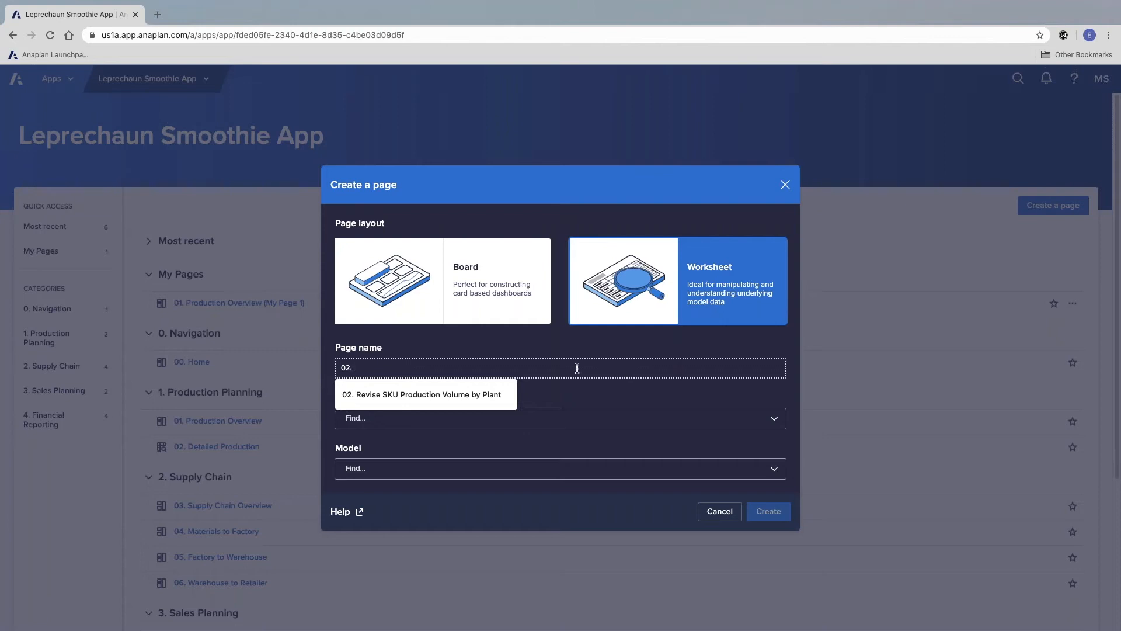
pyautogui.click(442, 402)
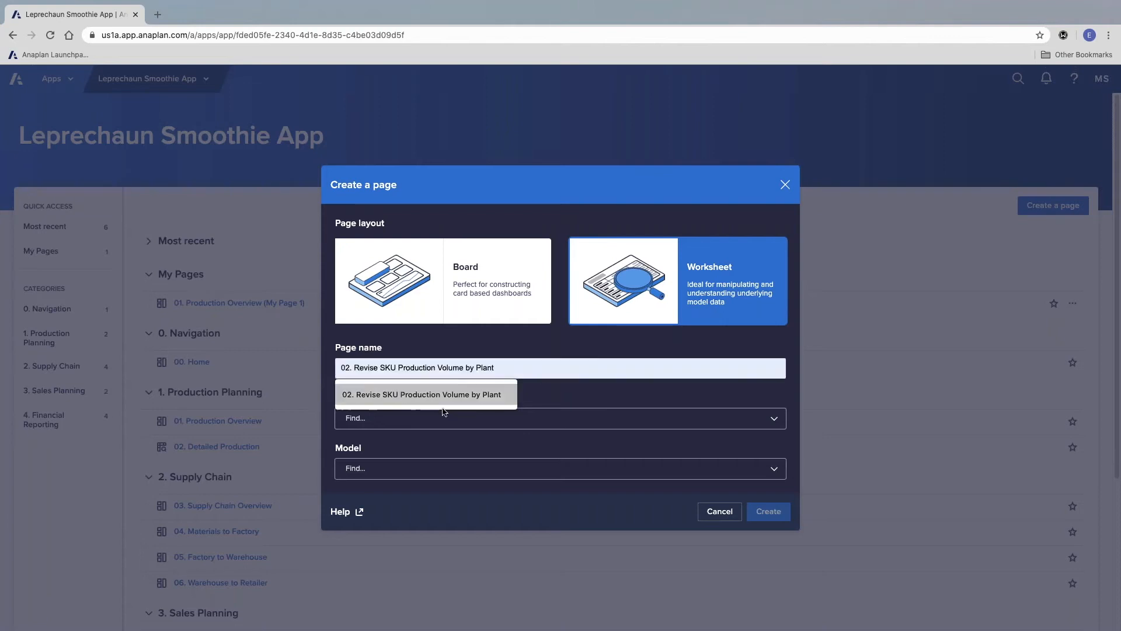
pyautogui.click(403, 396)
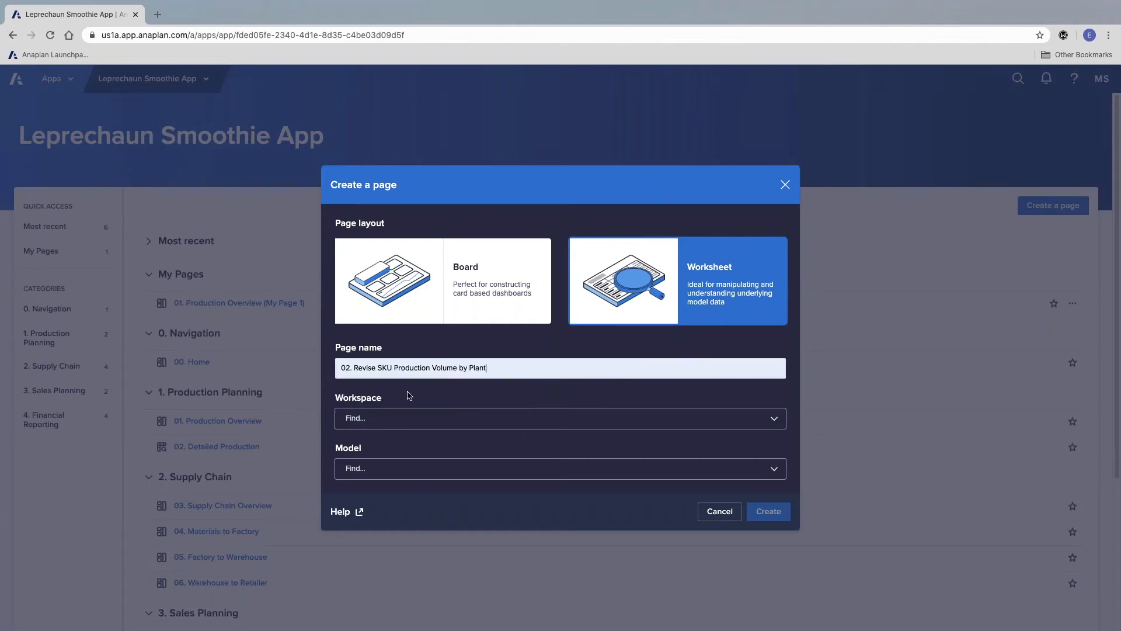
# Step: Assign the Sonum Iberia workspace and Leprechaun Smoothies Model to the new page and create it
pyautogui.click(412, 419)
pyautogui.click(412, 443)
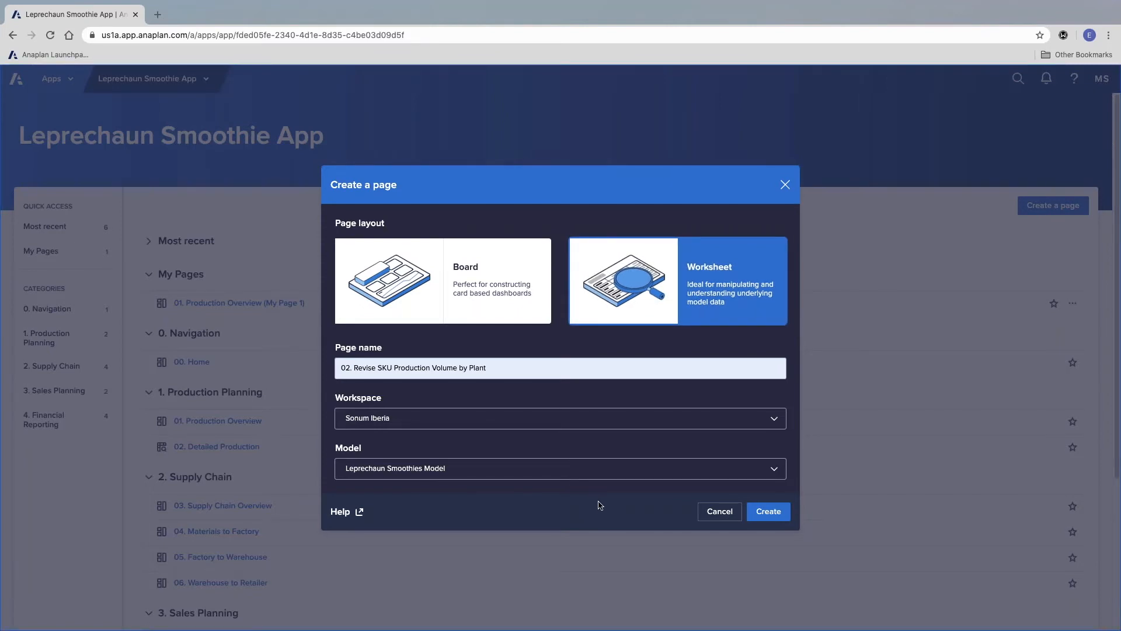
pyautogui.click(772, 518)
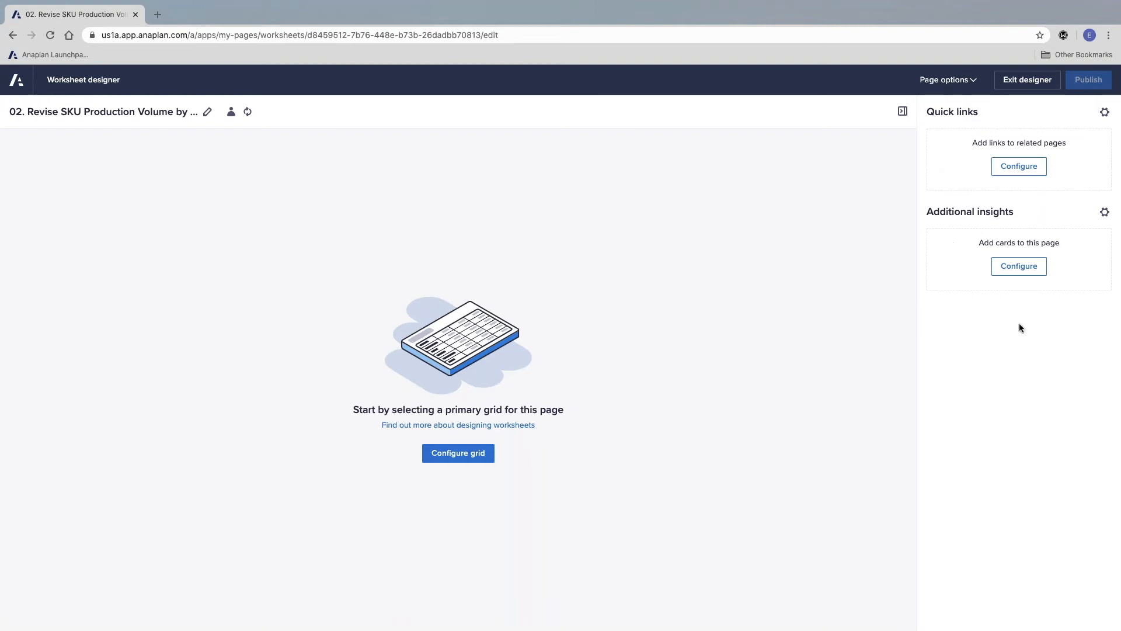
# Step: Base the primary grid on DS 01 BU Production Volumes, moving Line Items to context selectors and P3 Product SKU to rows
pyautogui.click(457, 454)
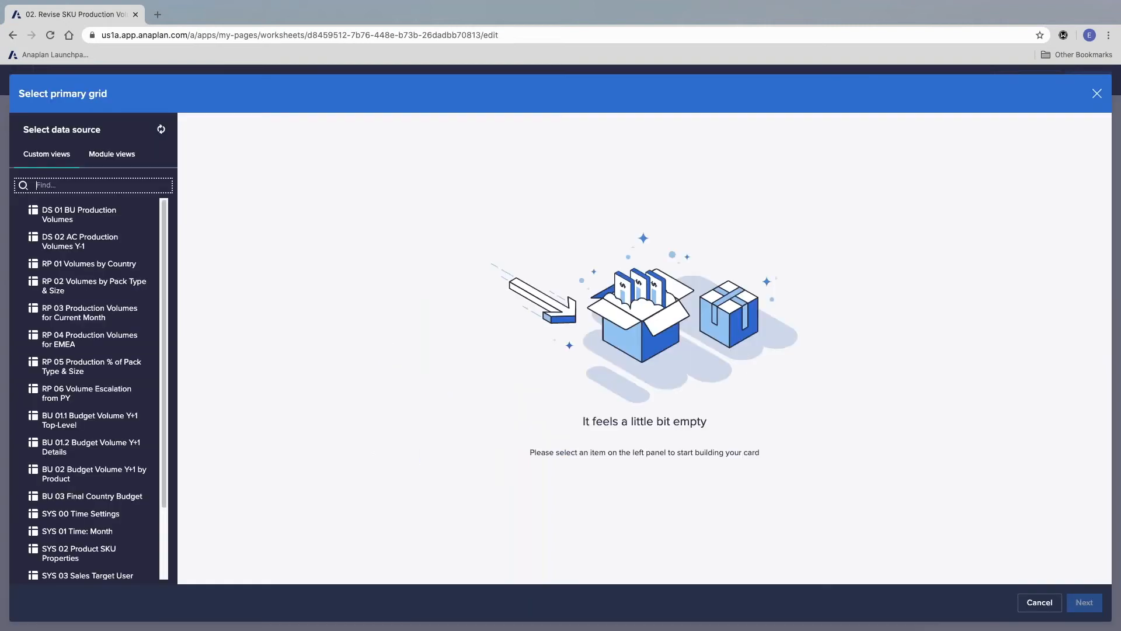
pyautogui.click(88, 217)
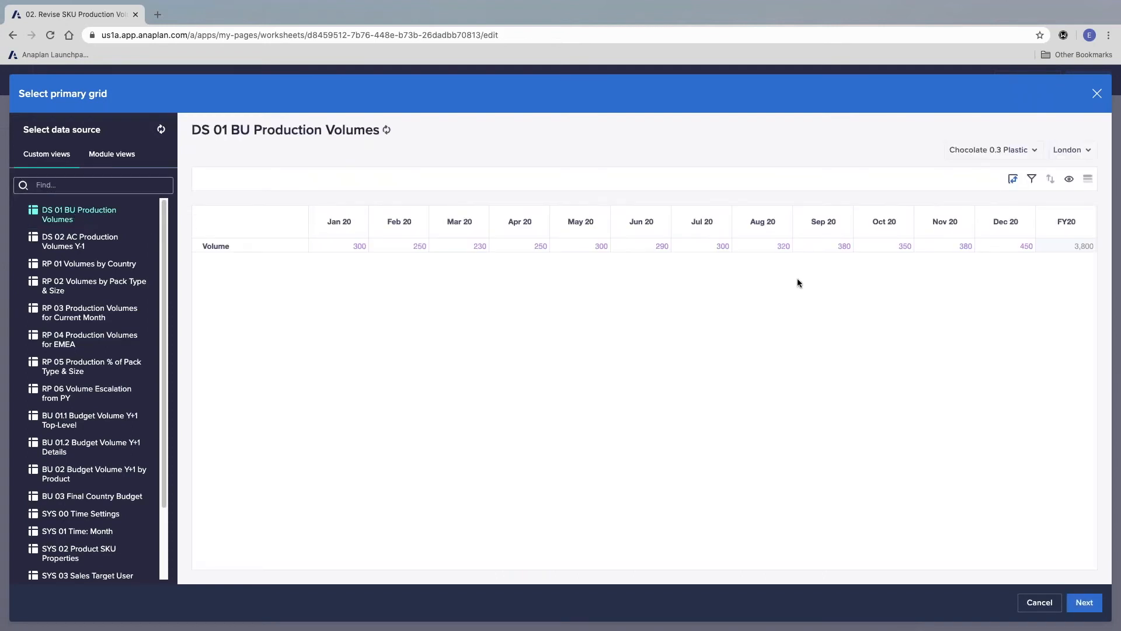
pyautogui.click(1012, 178)
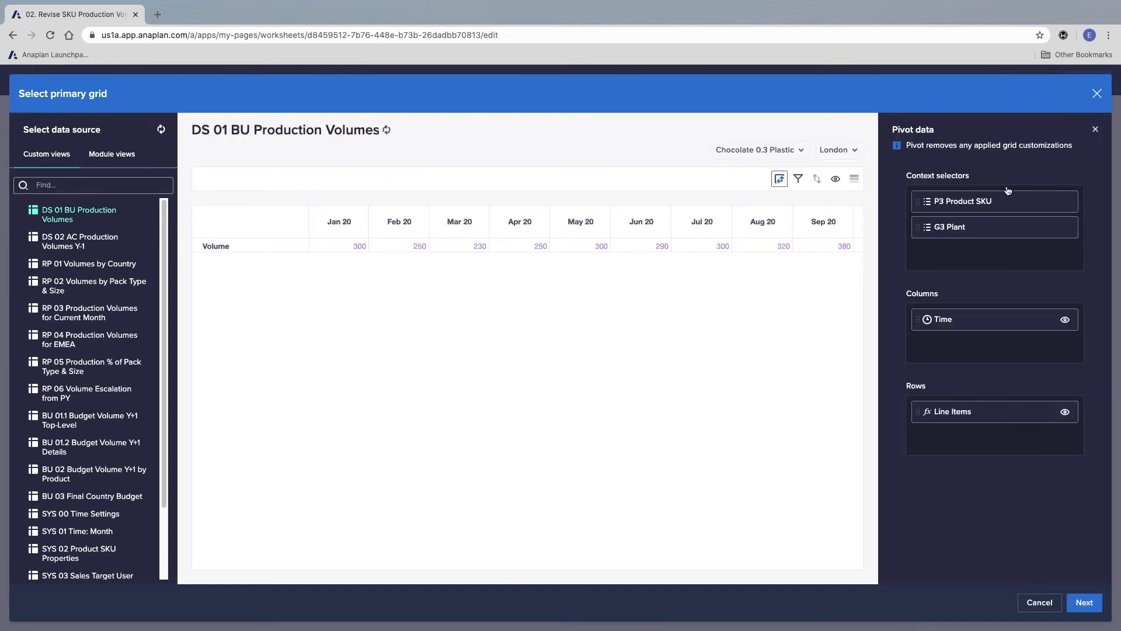
pyautogui.moveTo(969, 418); pyautogui.dragTo(989, 254)
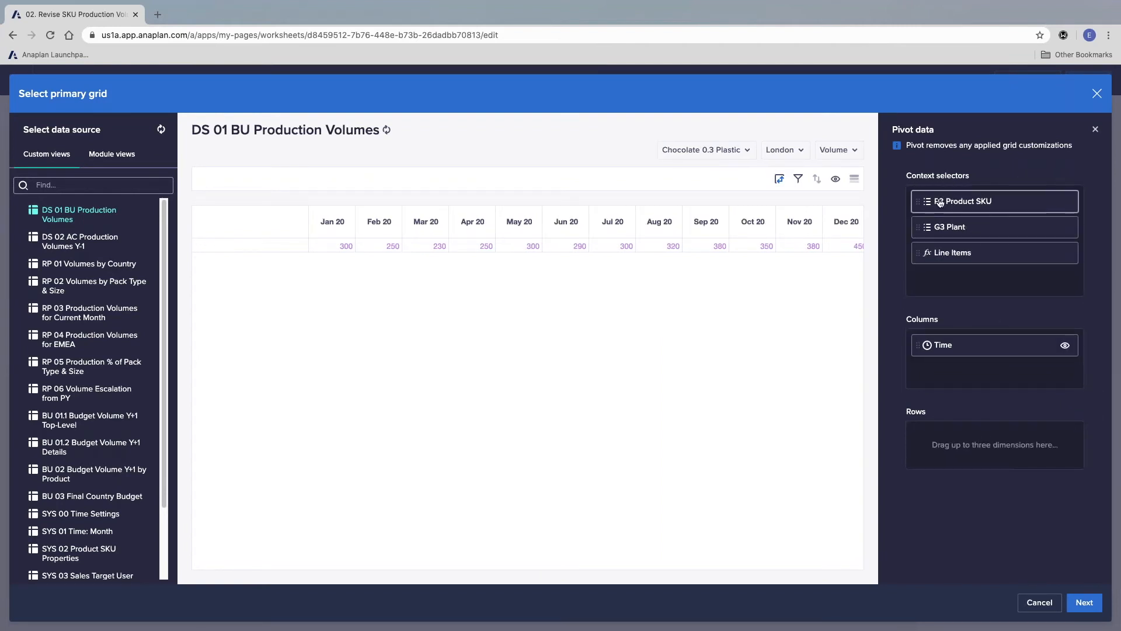
pyautogui.moveTo(962, 201); pyautogui.dragTo(983, 442)
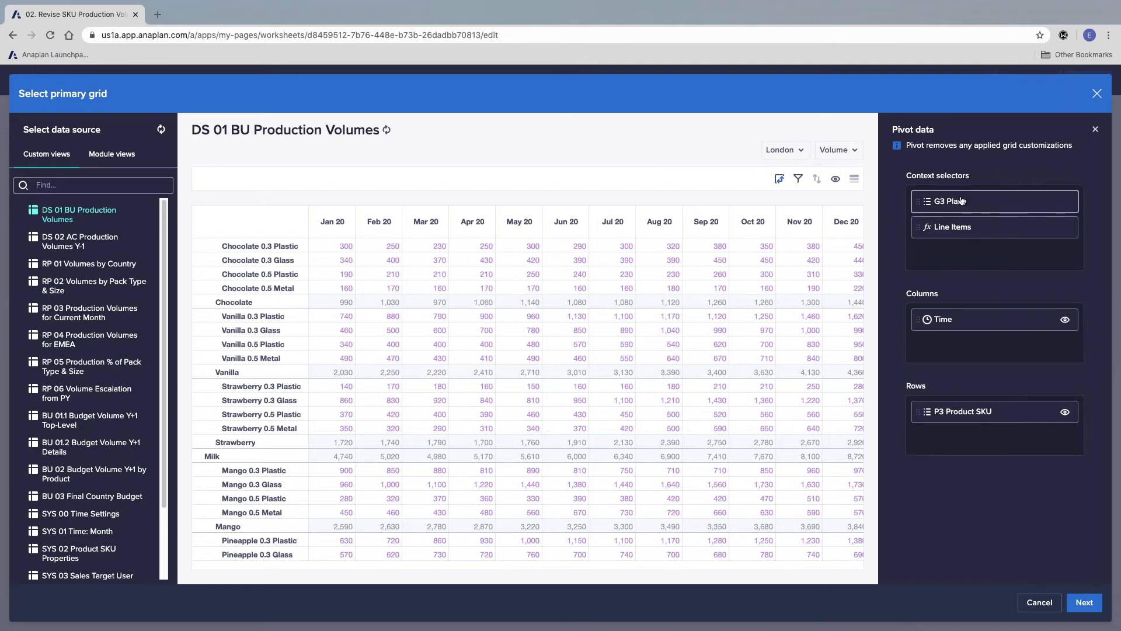
# Step: Hide the P1 Type summary, P1 Type detail and P2 Flavour levels so the rows show only P3 Product SKU
pyautogui.click(1065, 411)
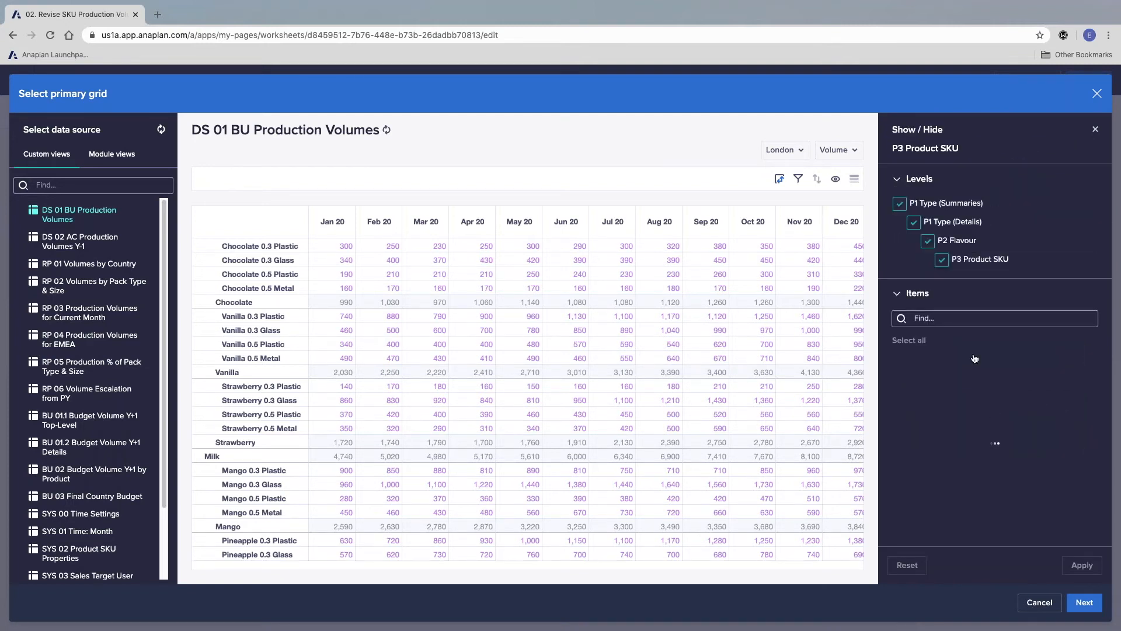
pyautogui.click(899, 203)
pyautogui.click(913, 222)
pyautogui.click(928, 240)
pyautogui.click(1081, 565)
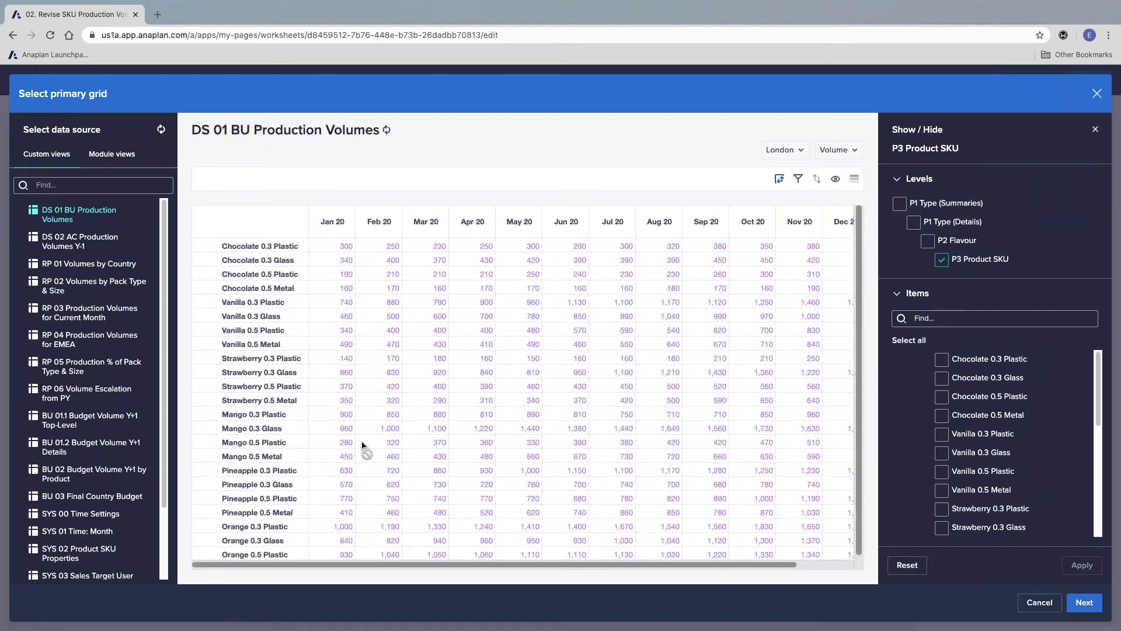
# Step: Allow users to pivot the worksheet, update the primary grid and publish the page
pyautogui.click(1084, 603)
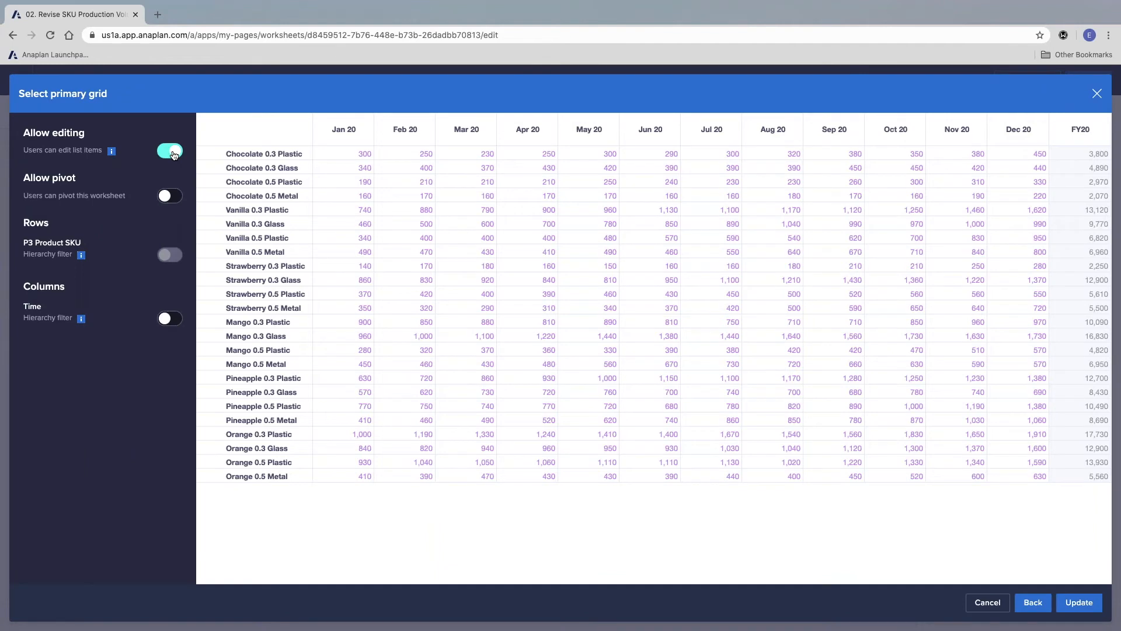
pyautogui.click(169, 198)
pyautogui.click(1078, 602)
pyautogui.click(1091, 85)
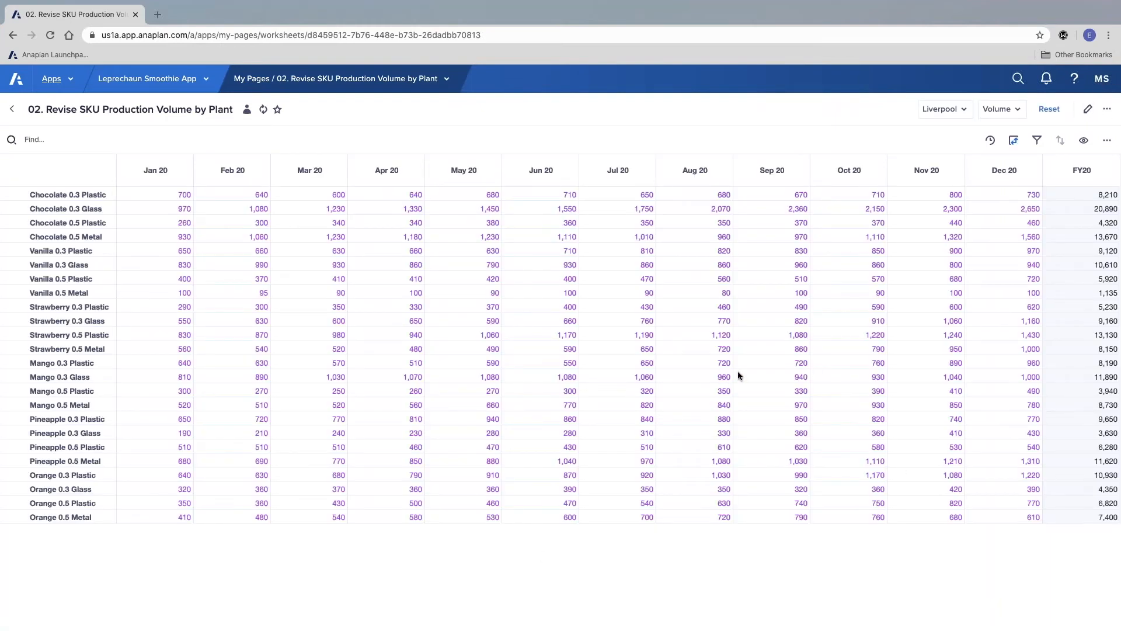
# Step: Switch the plant context to London and to United Kingdom, examining the monthly SKU volumes for each
pyautogui.click(997, 119)
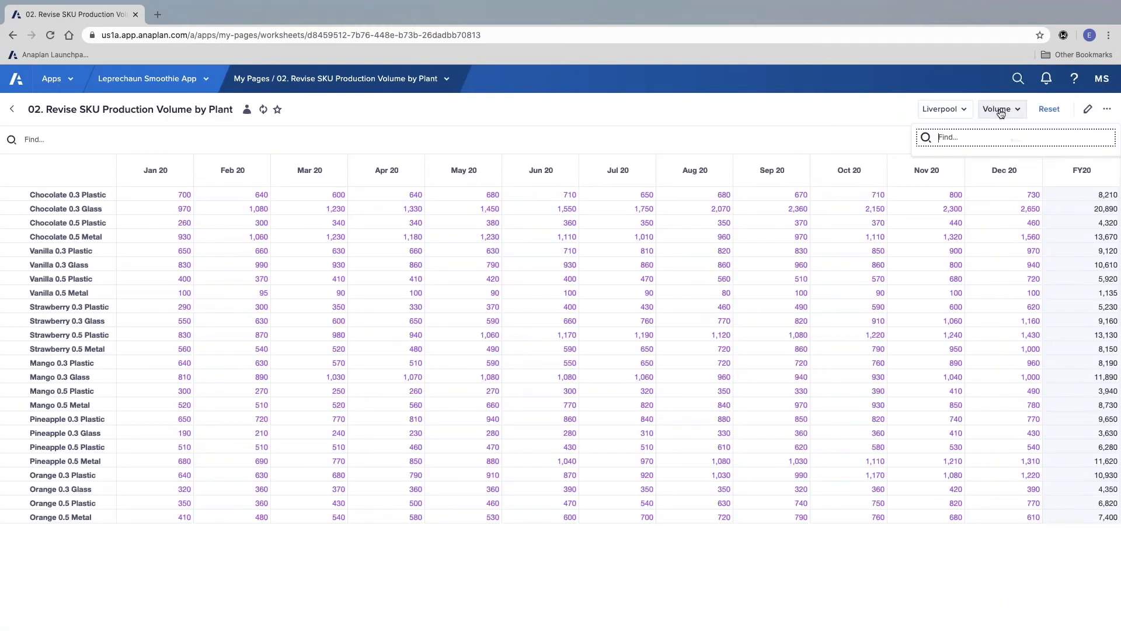
pyautogui.click(947, 114)
pyautogui.click(947, 114)
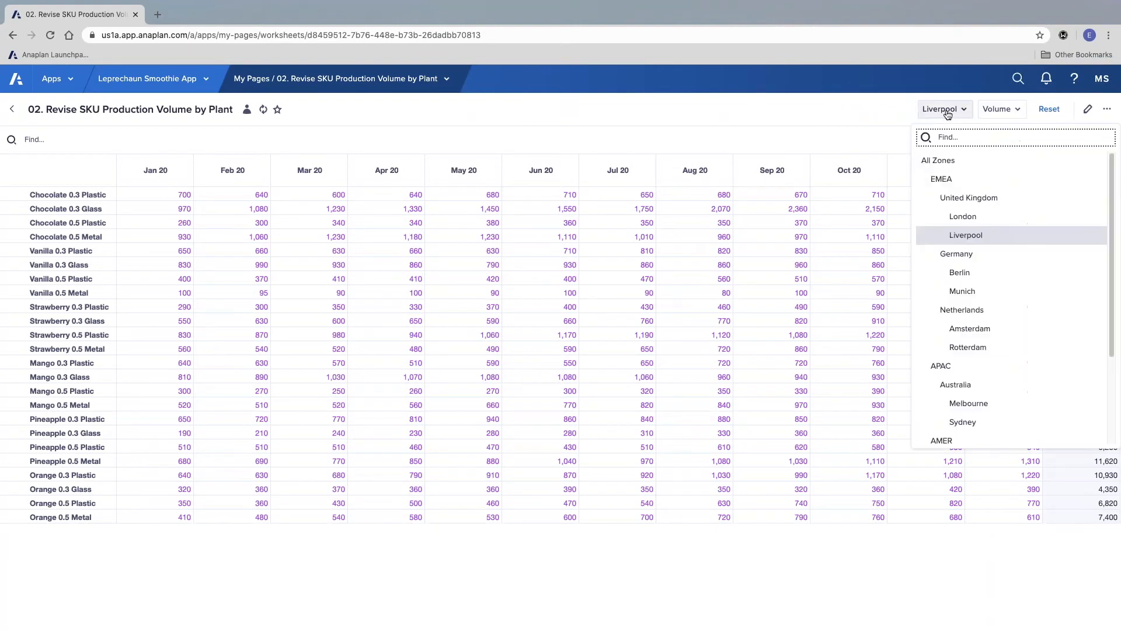
pyautogui.click(989, 218)
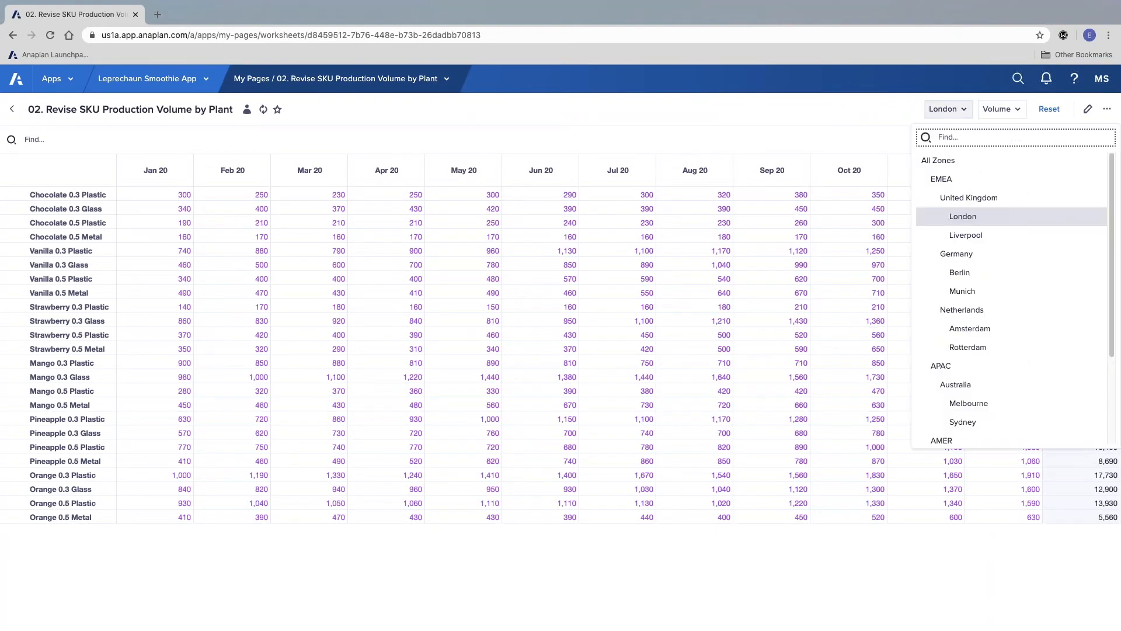
pyautogui.click(970, 193)
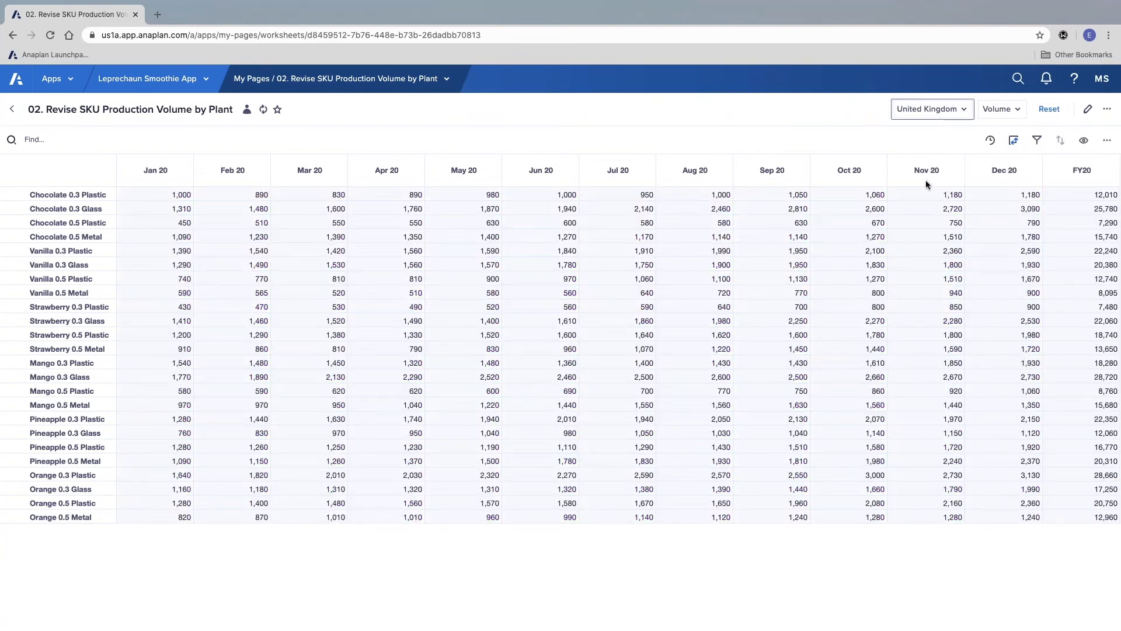
pyautogui.moveTo(233, 249); pyautogui.dragTo(721, 445)
pyautogui.click(724, 378)
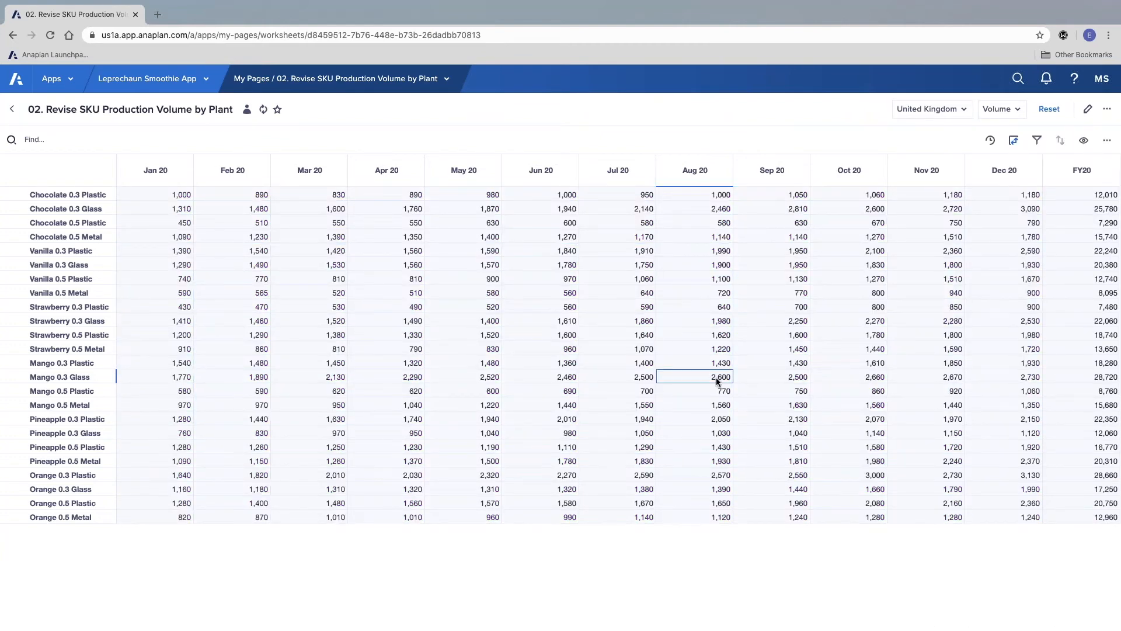
# Step: Reopen the worksheet for editing and turn off the display of the Volume selector on the page
pyautogui.click(931, 109)
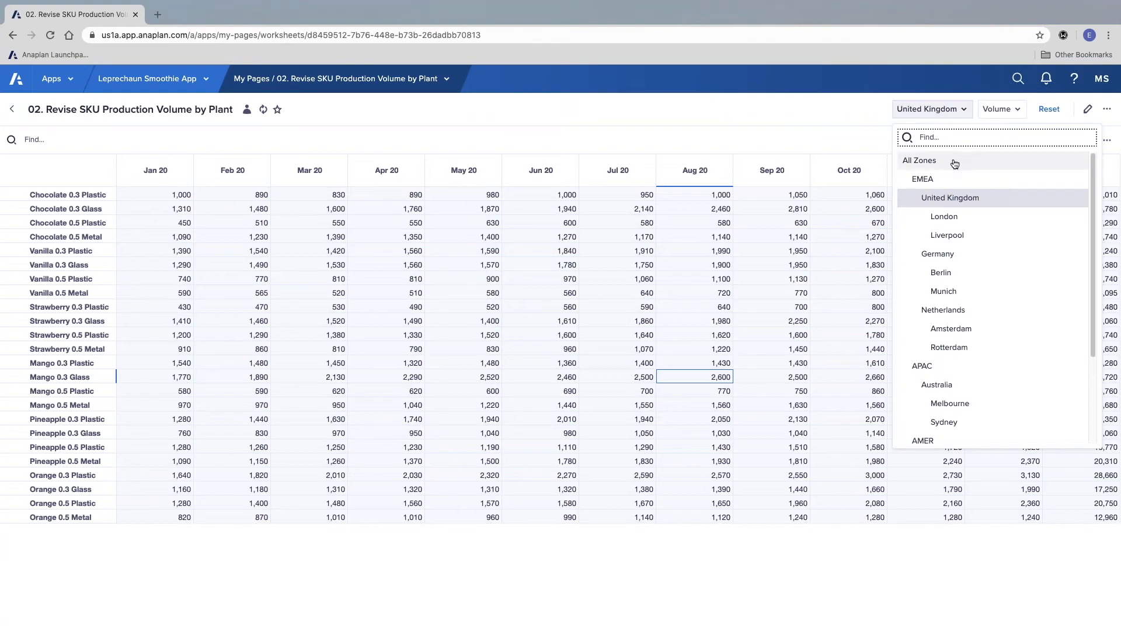
pyautogui.click(792, 325)
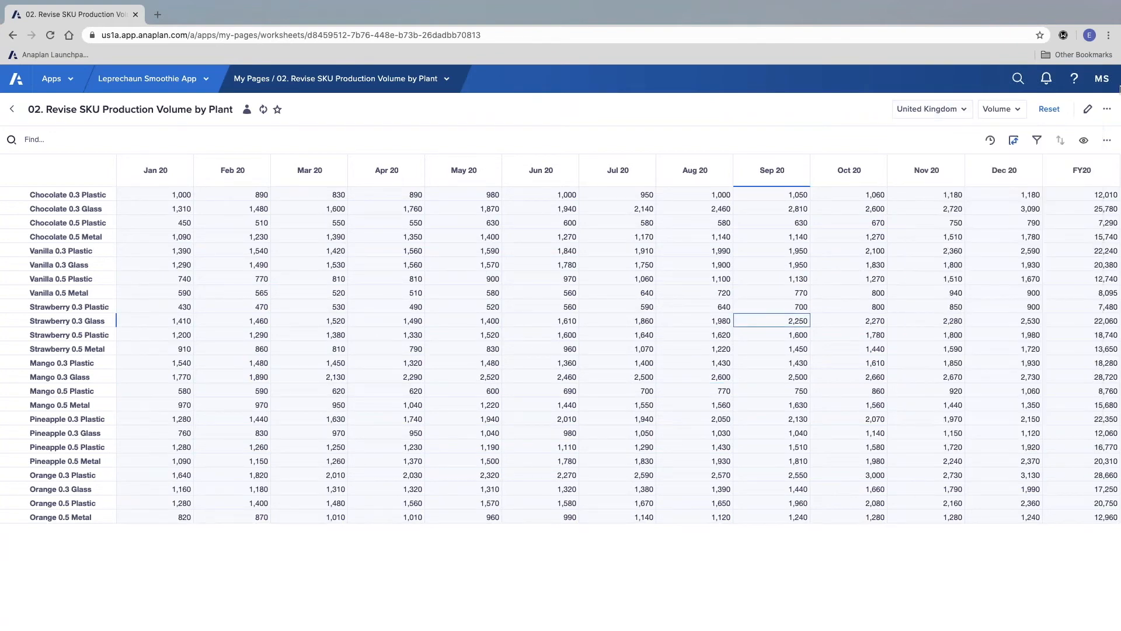
pyautogui.click(1087, 109)
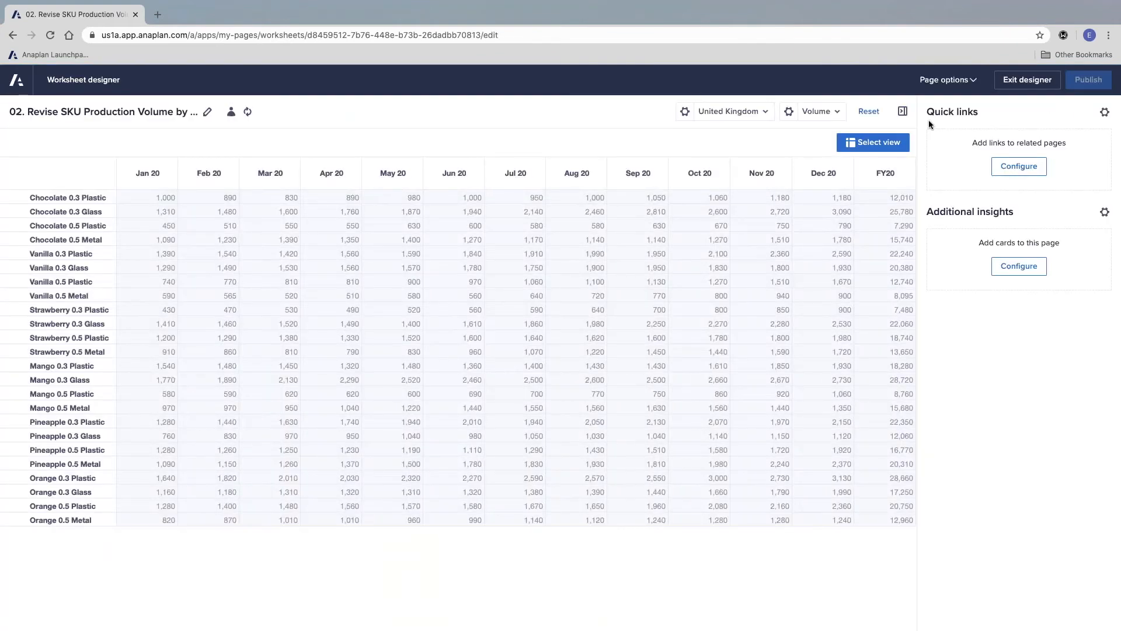
pyautogui.click(789, 115)
pyautogui.click(692, 157)
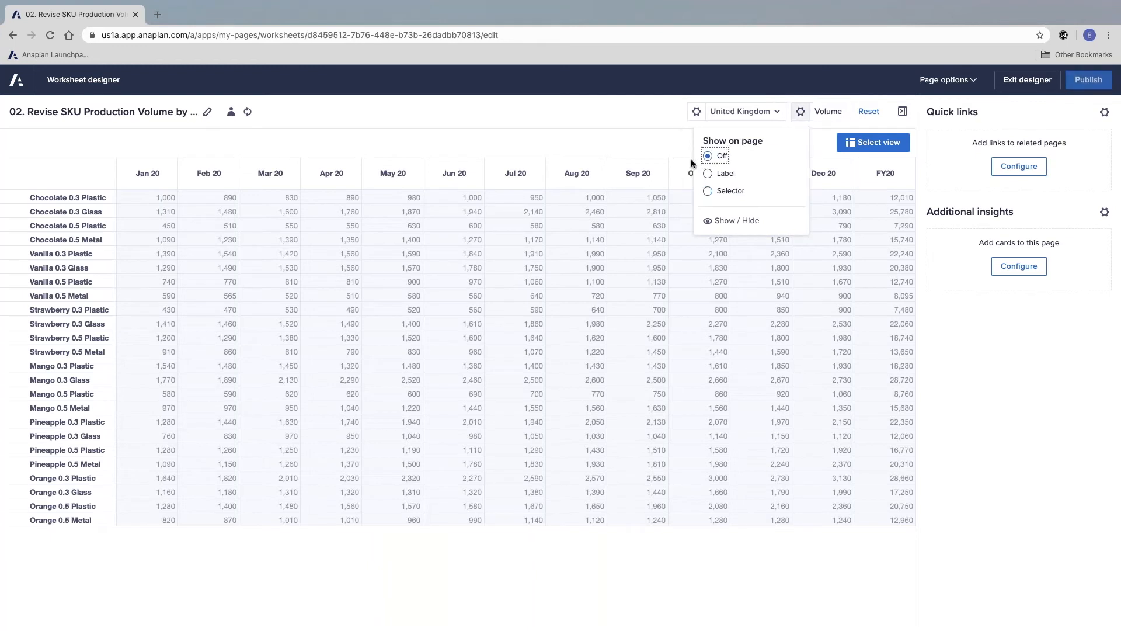
# Step: Hide the G1 Zone summary, G1 Zone detail and G2 Country levels in the plant selector, publish the page and check the selector's list
pyautogui.click(697, 112)
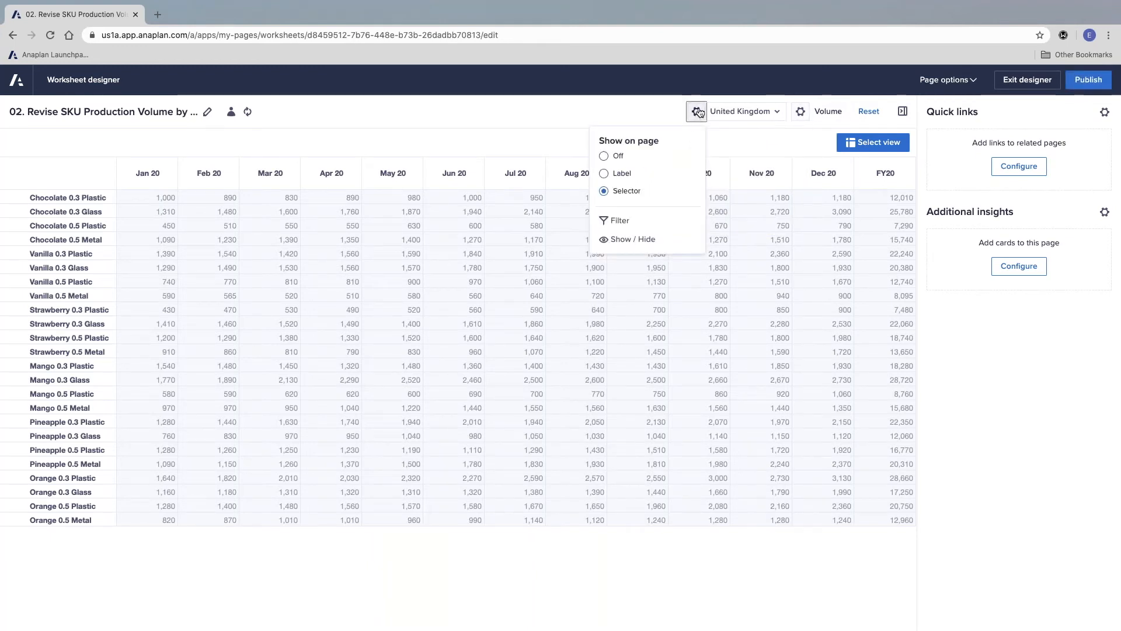
pyautogui.click(624, 241)
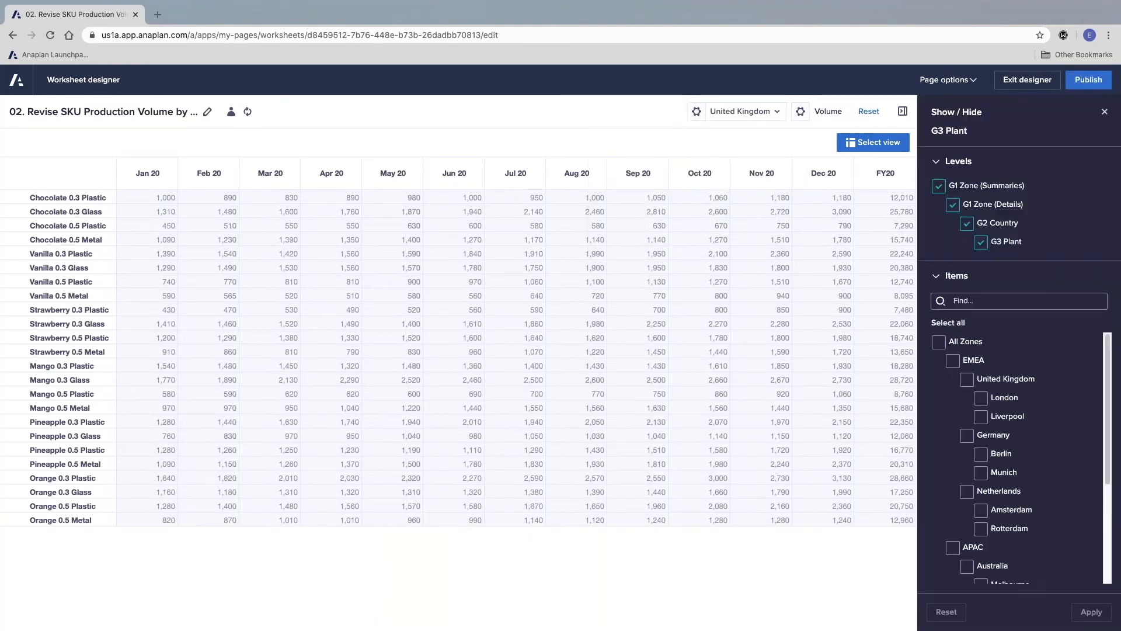
pyautogui.click(941, 189)
pyautogui.click(953, 205)
pyautogui.click(966, 223)
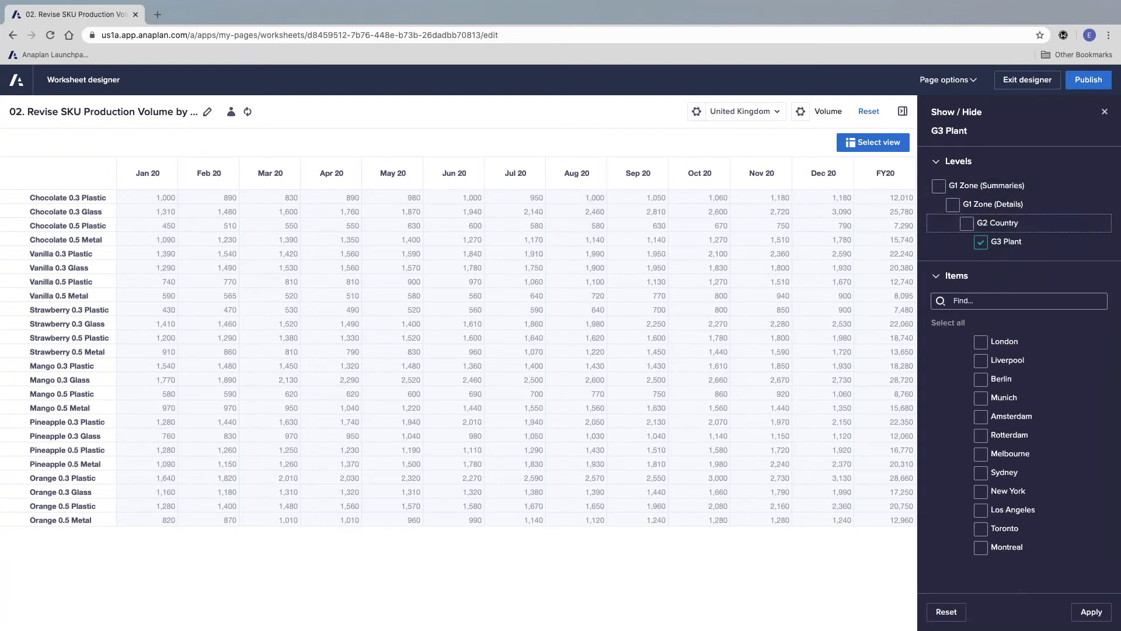
pyautogui.click(1091, 611)
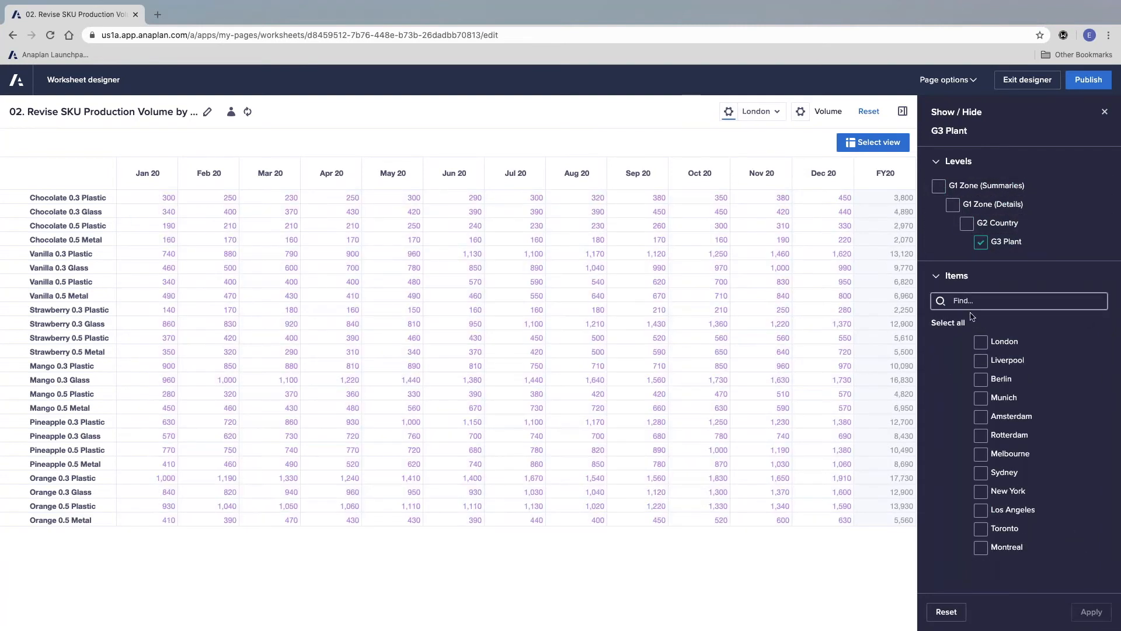
pyautogui.click(1088, 79)
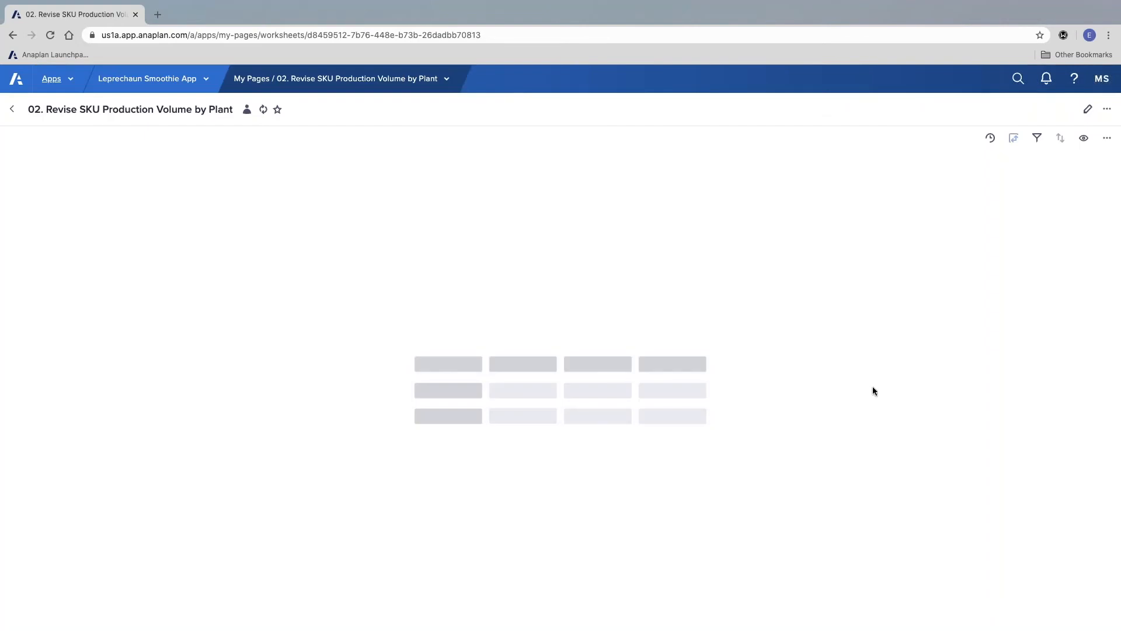
pyautogui.click(998, 109)
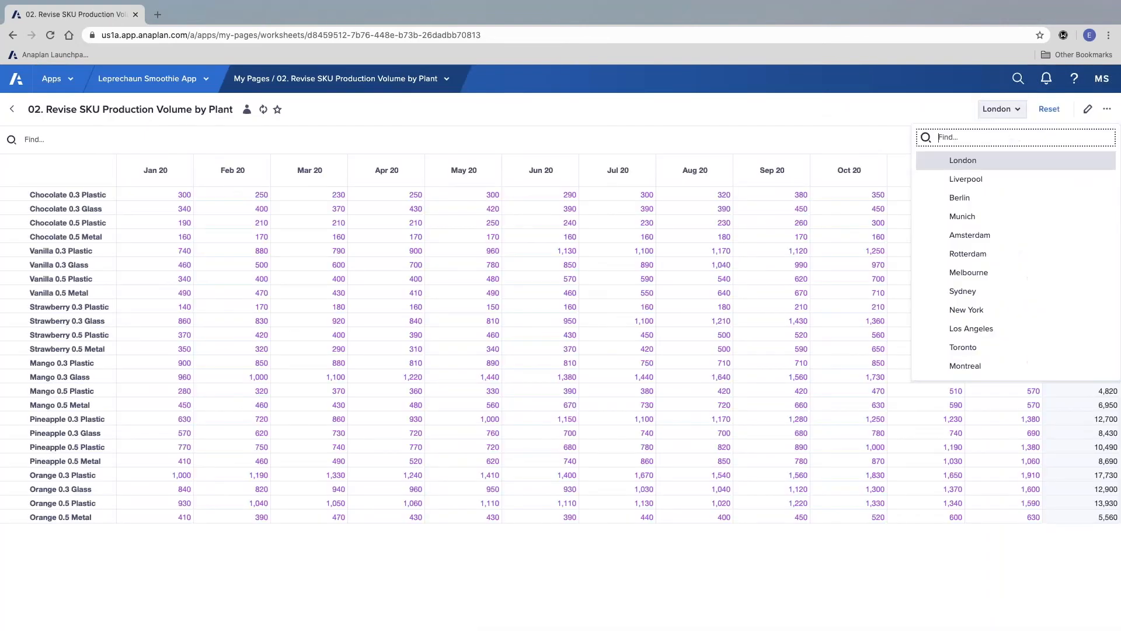
pyautogui.click(907, 118)
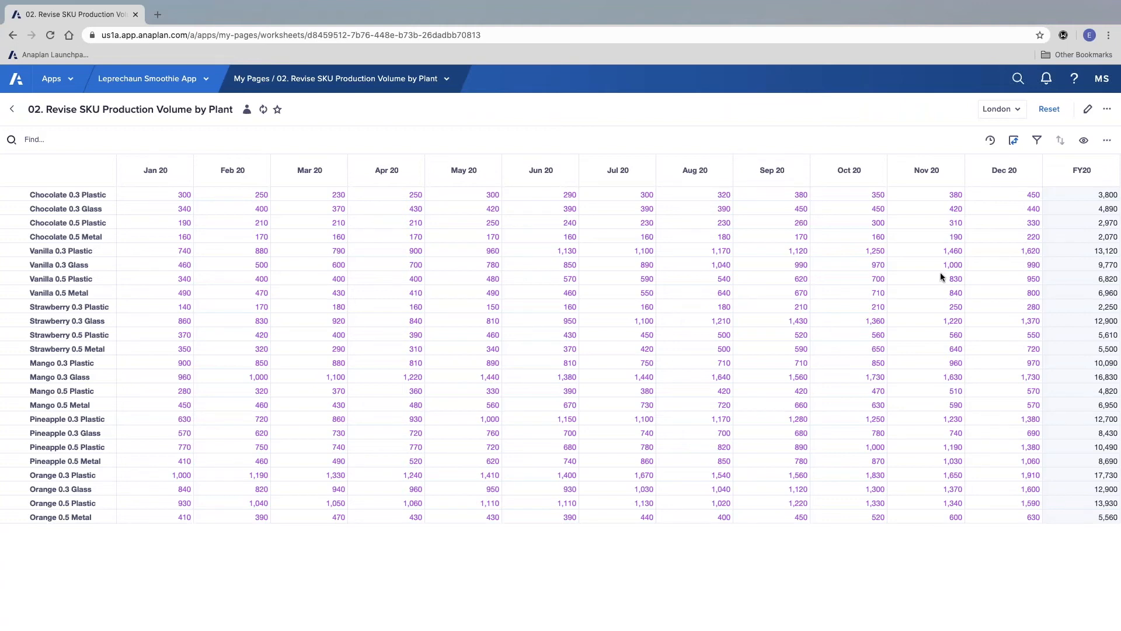
# Step: Add a quick link to the 01. Production Overview page, publish the worksheet, and test the link before returning
pyautogui.click(1087, 109)
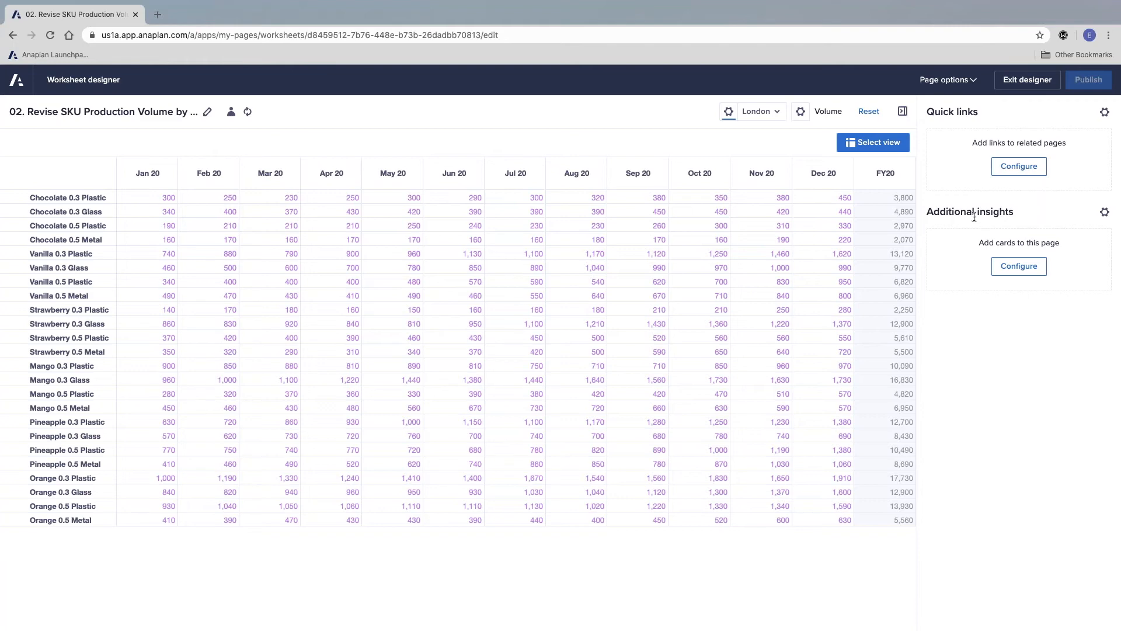
pyautogui.click(1022, 168)
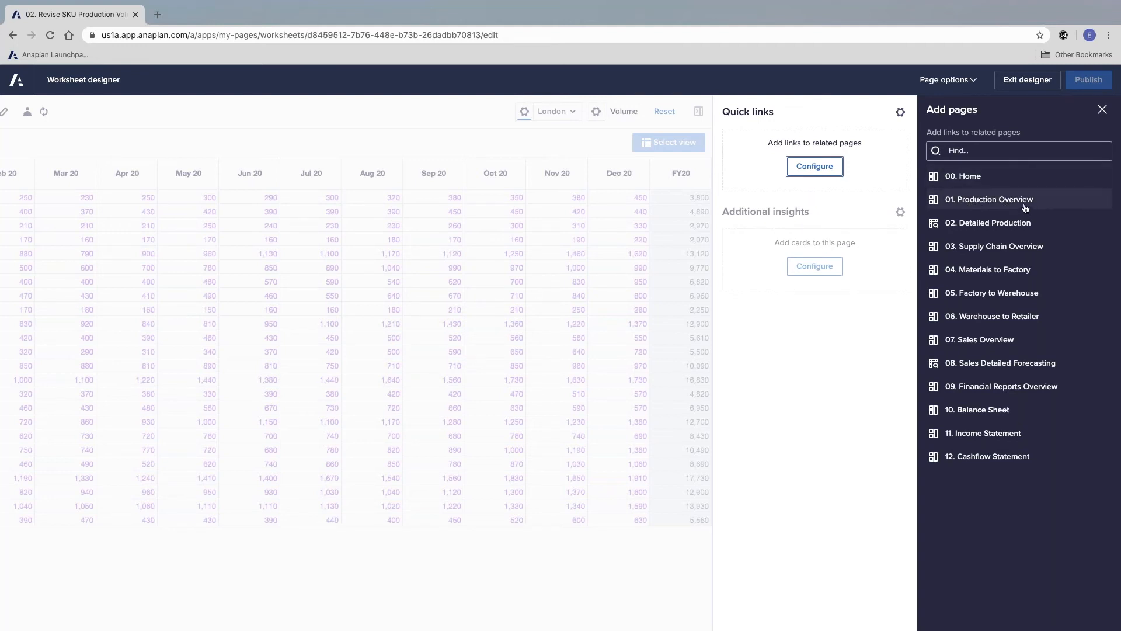
pyautogui.click(985, 200)
pyautogui.click(1088, 79)
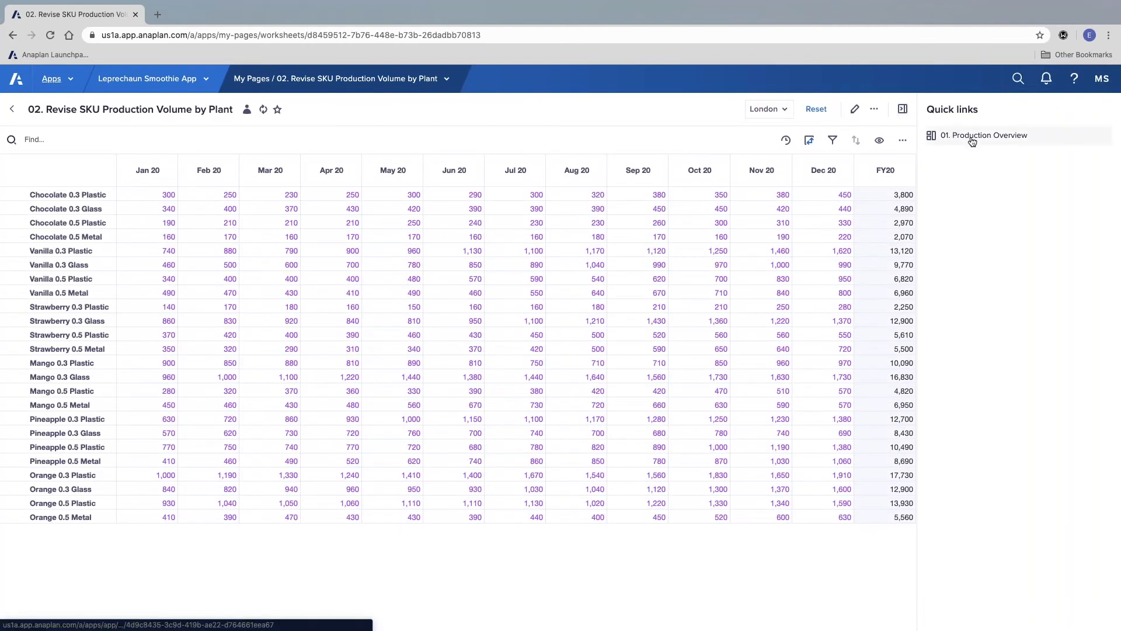
pyautogui.click(946, 135)
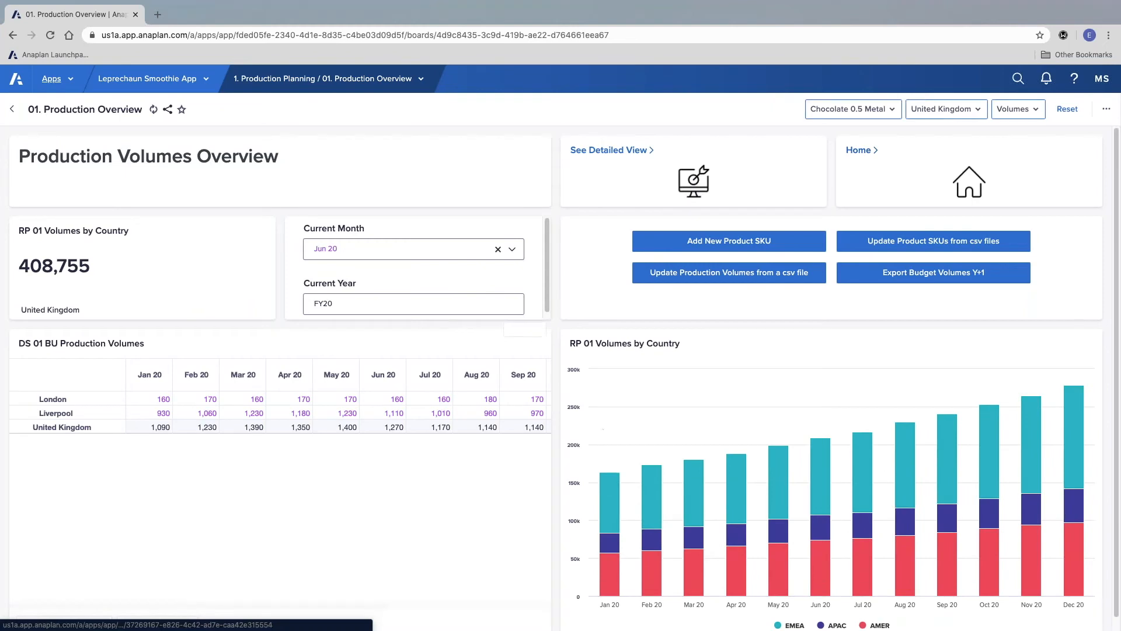
pyautogui.click(943, 152)
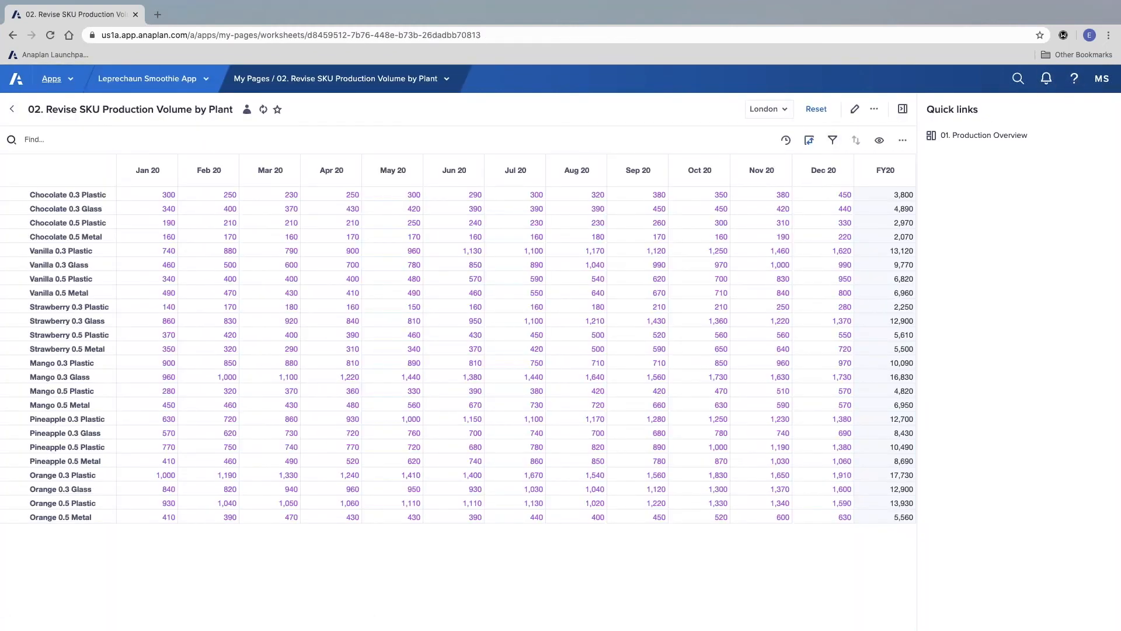
# Step: Delete the 01. Production Overview quick link in the designer and add a chart card to the worksheet's additional insights
pyautogui.click(852, 110)
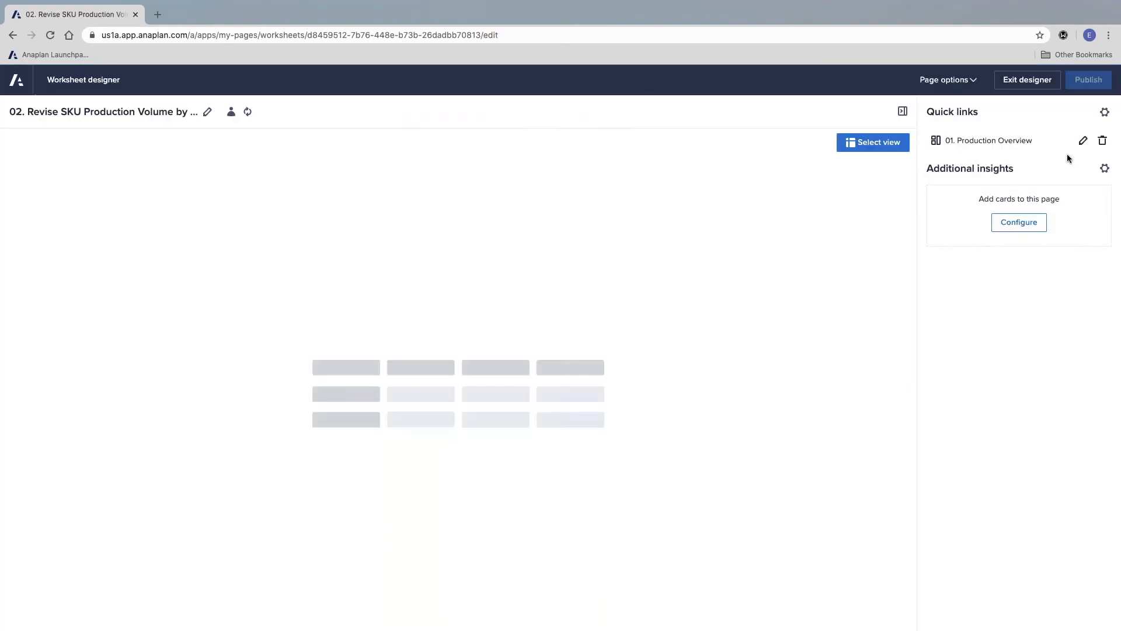
pyautogui.click(1103, 141)
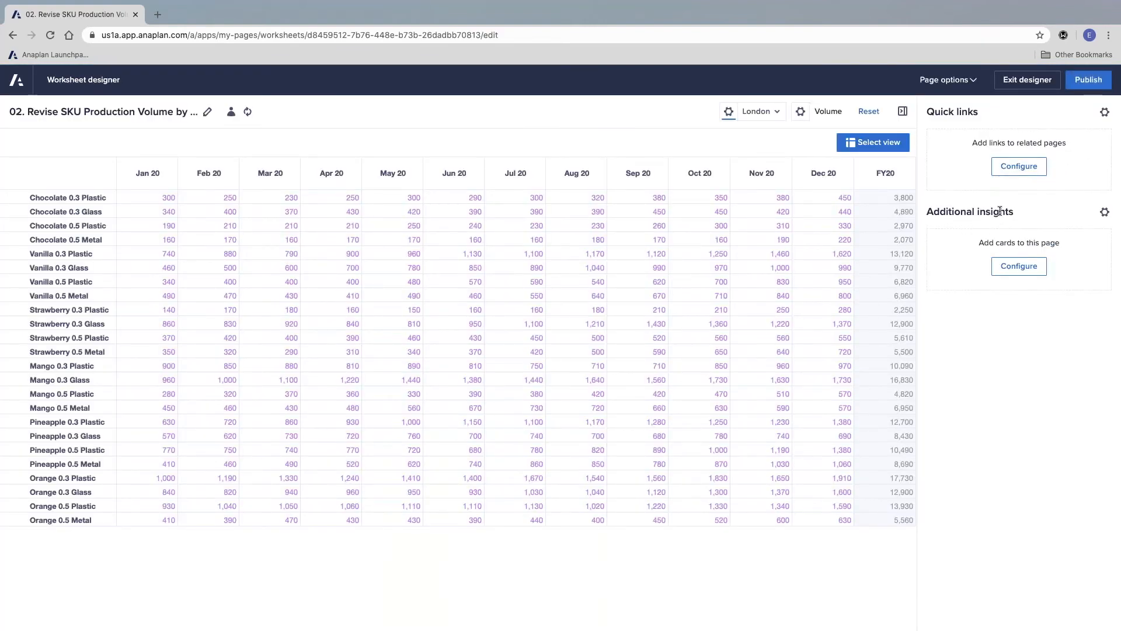
pyautogui.click(1104, 212)
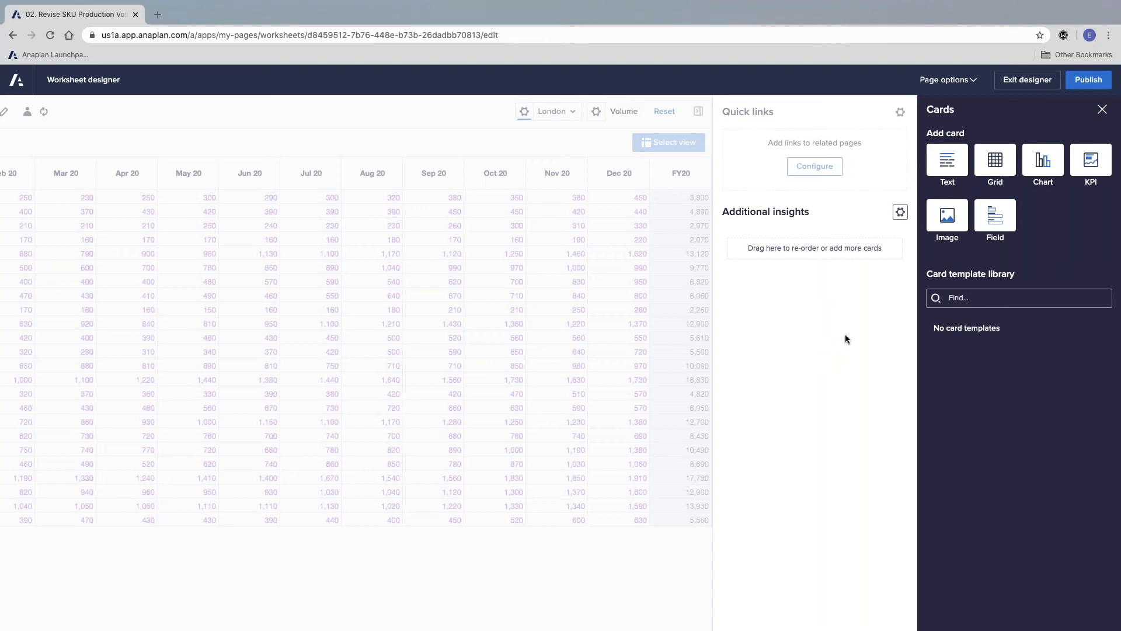
pyautogui.moveTo(1051, 163); pyautogui.dragTo(839, 249)
pyautogui.click(824, 373)
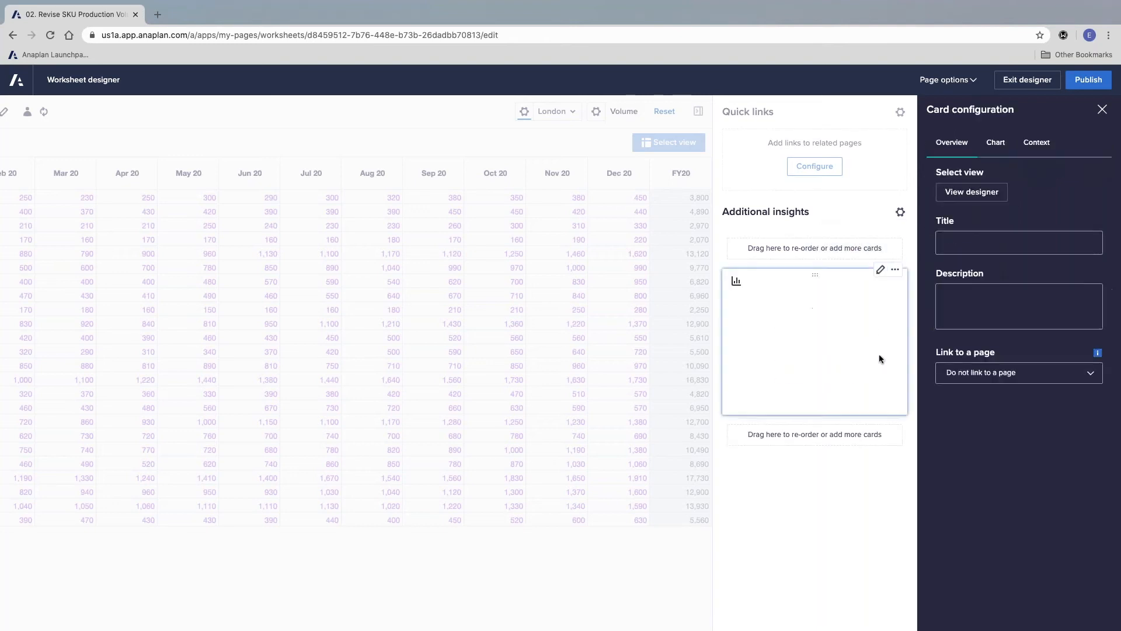
# Step: Base the chart card on DS 01 BU Production Volumes, with Line Items as a context selector and G3 Plant in rows
pyautogui.click(972, 192)
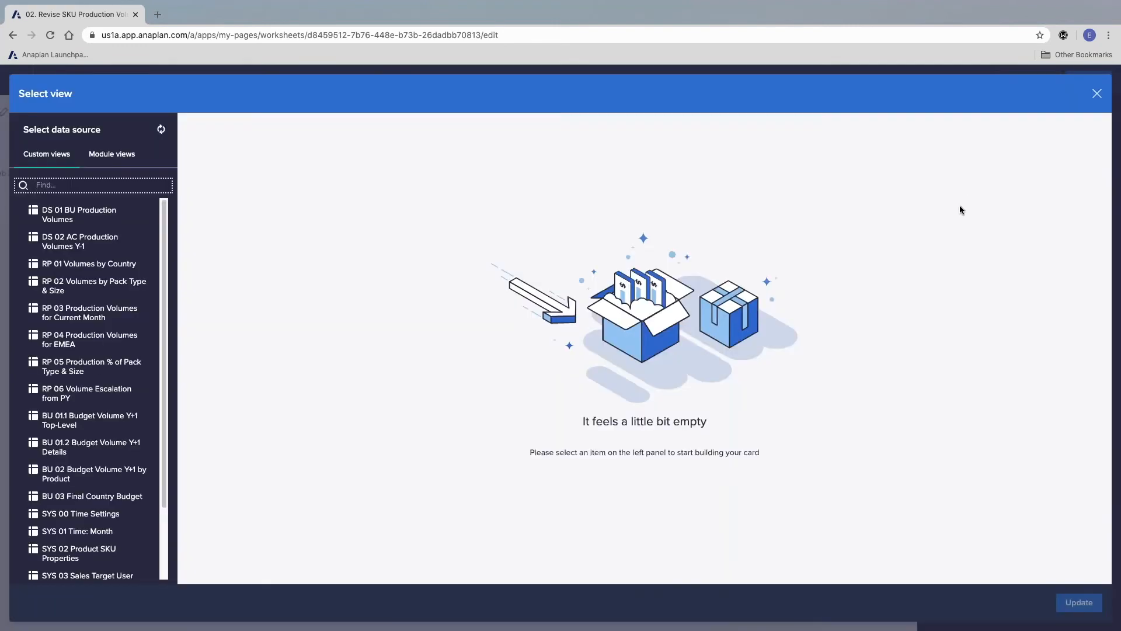
pyautogui.click(86, 220)
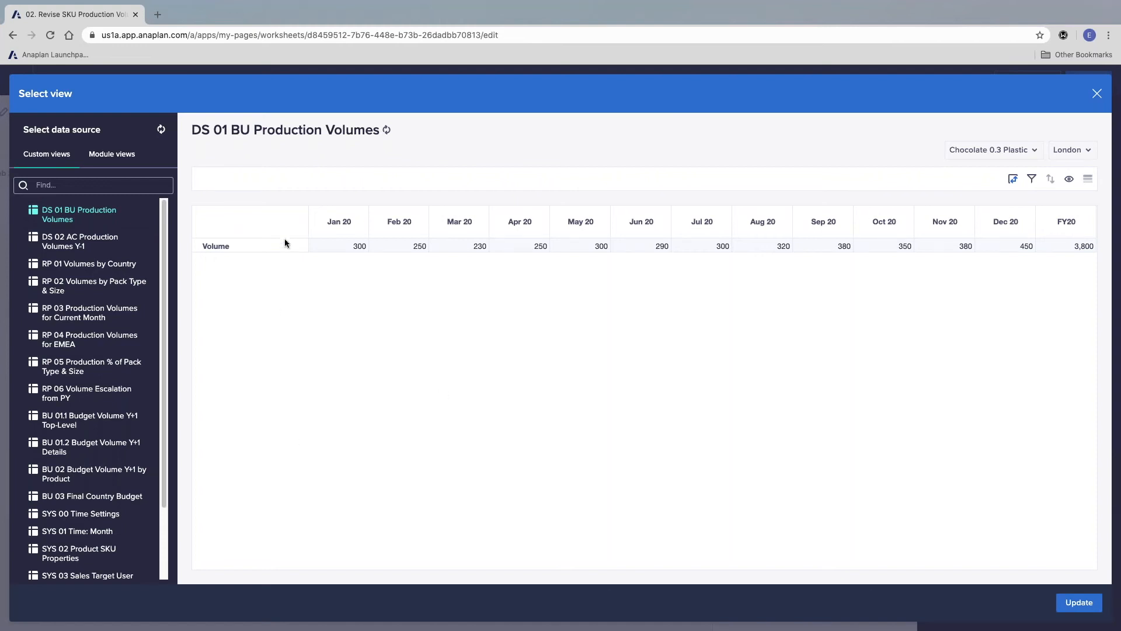
pyautogui.click(1011, 180)
pyautogui.moveTo(1012, 388); pyautogui.dragTo(981, 239)
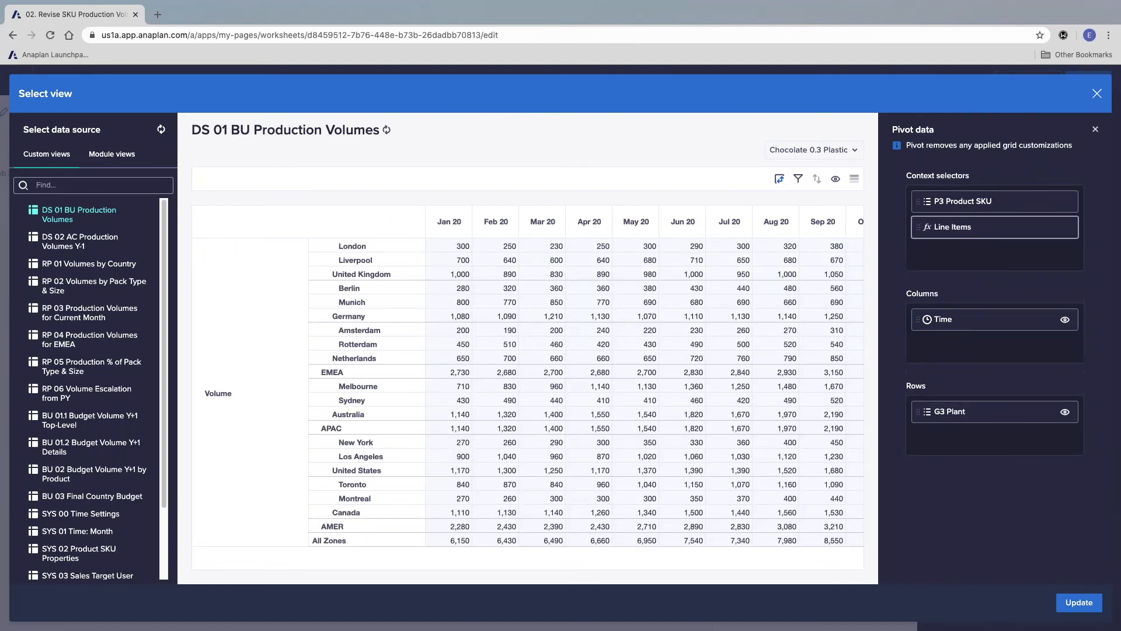
# Step: Limit the chart's view to the Time summary FY20 and the G3 Plant level, hiding the zone and country levels, and update the card
pyautogui.click(1064, 321)
pyautogui.click(913, 222)
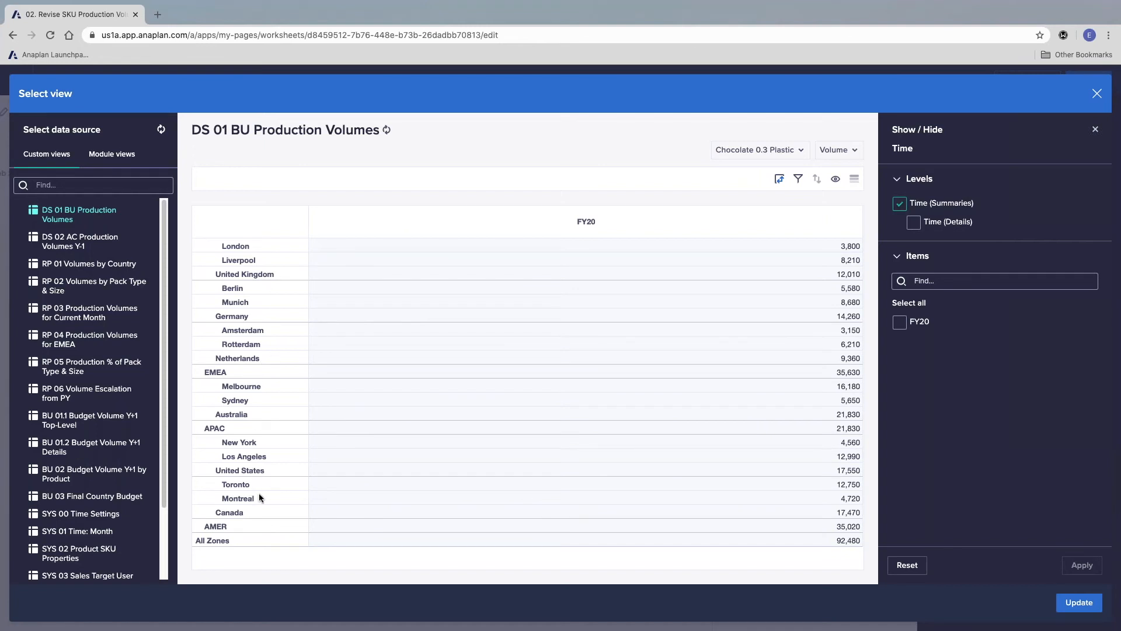
pyautogui.click(836, 181)
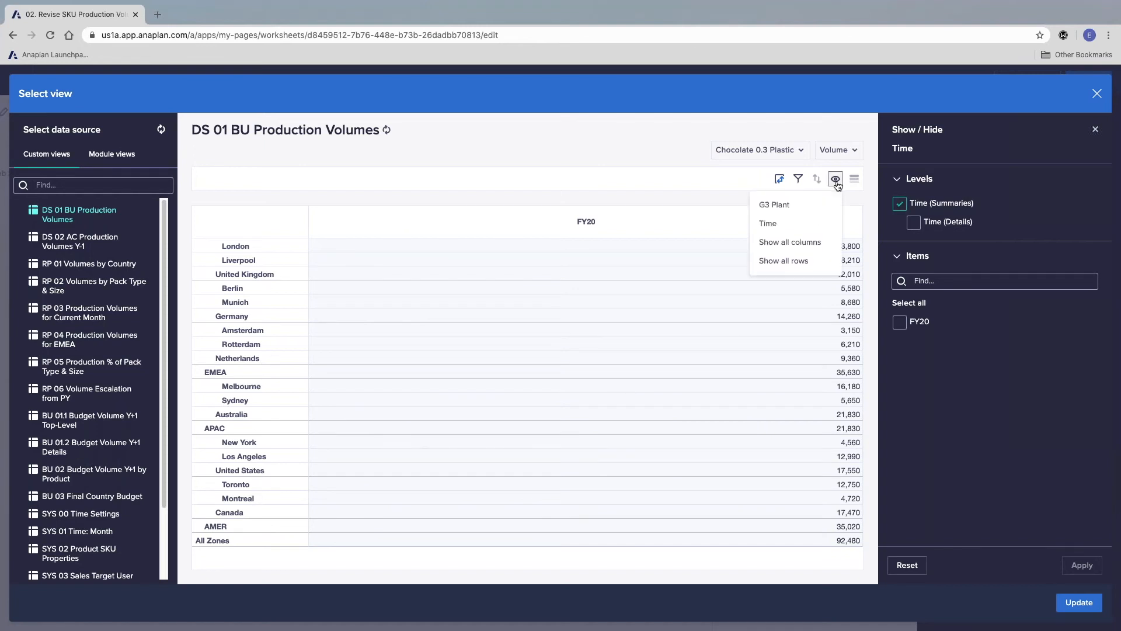
pyautogui.click(795, 209)
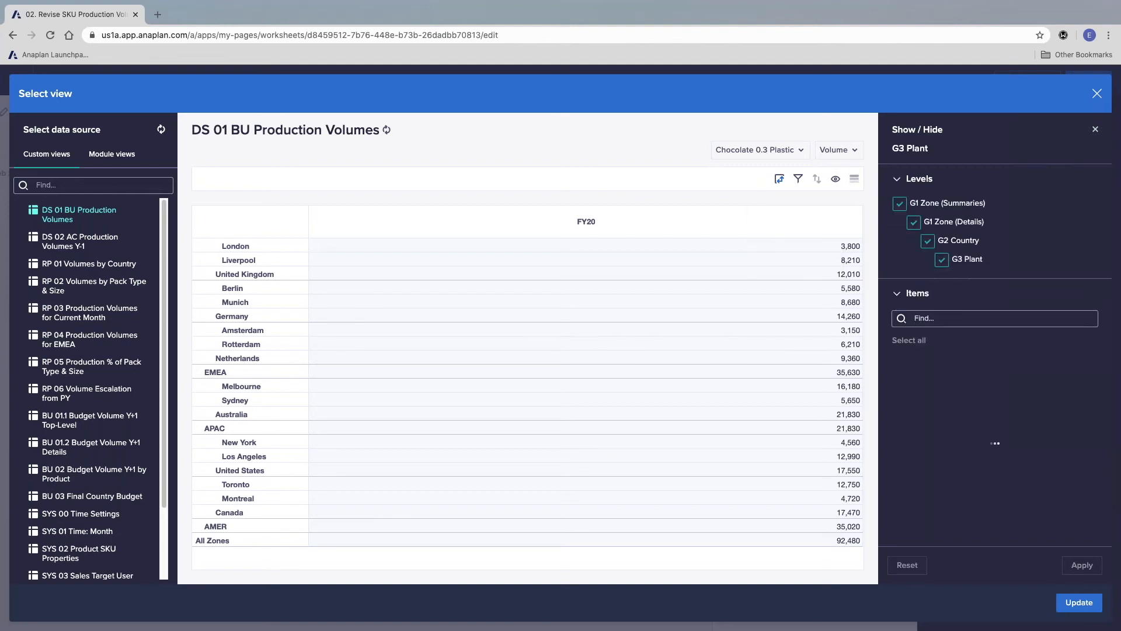
pyautogui.click(899, 204)
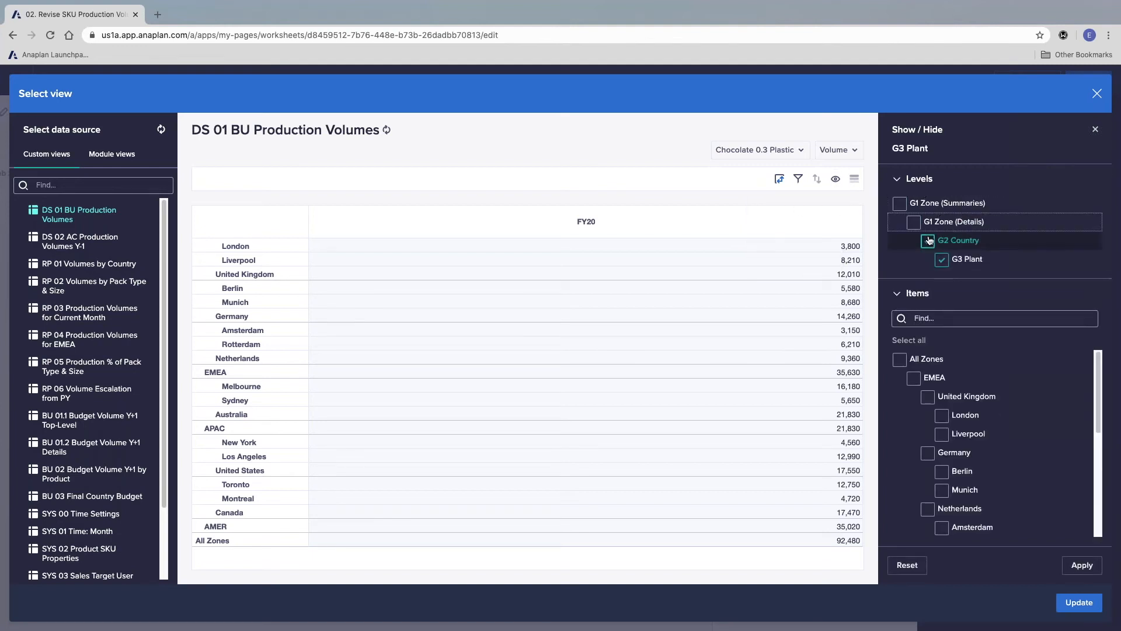
pyautogui.click(914, 222)
pyautogui.click(928, 241)
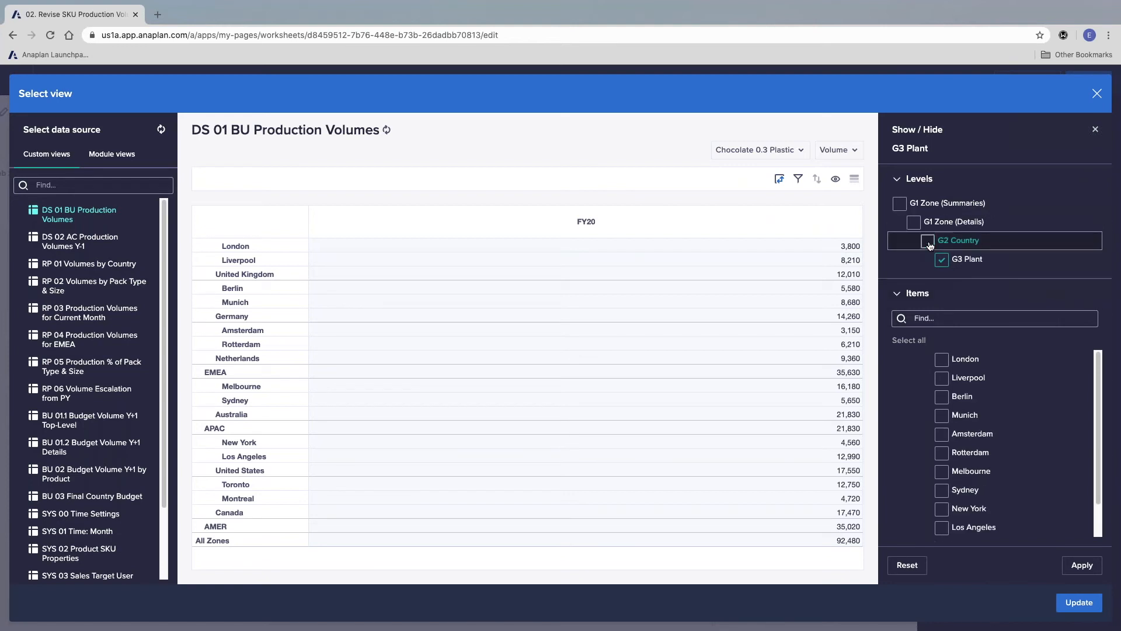
pyautogui.click(1089, 566)
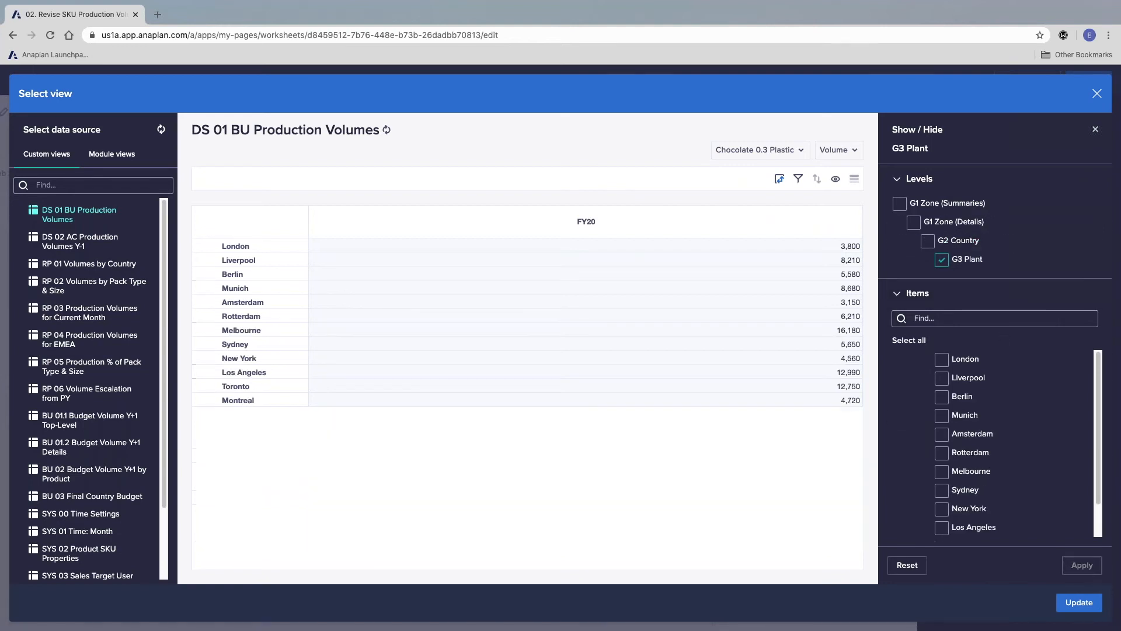
pyautogui.click(1079, 602)
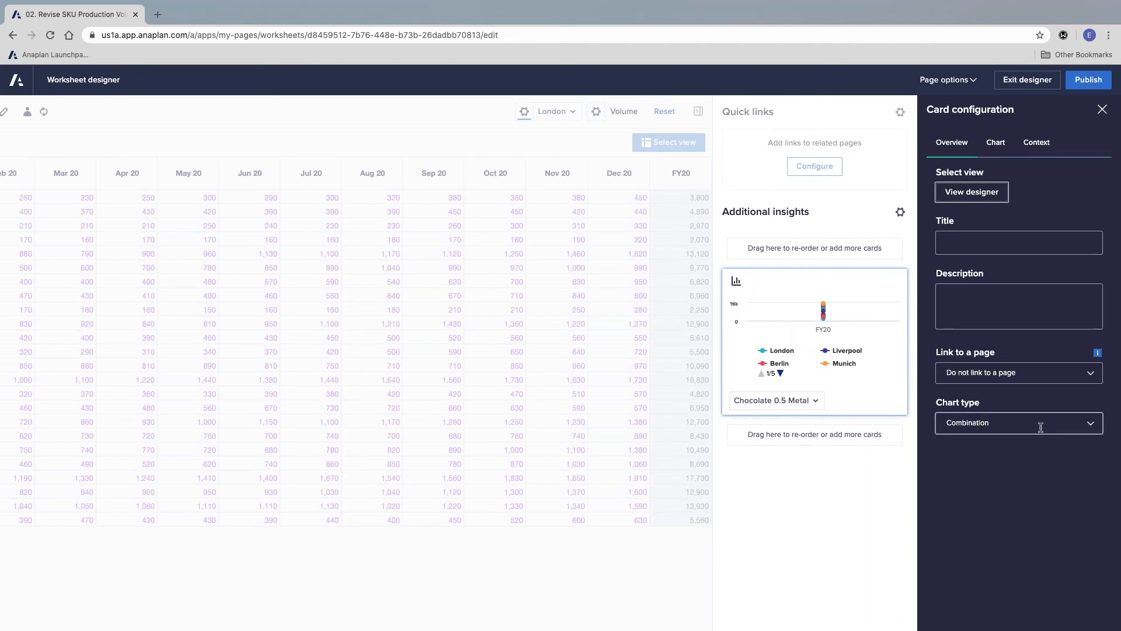
# Step: Set the chart type to Pie, make the card taller to show more of the legend, and publish the worksheet
pyautogui.click(1086, 423)
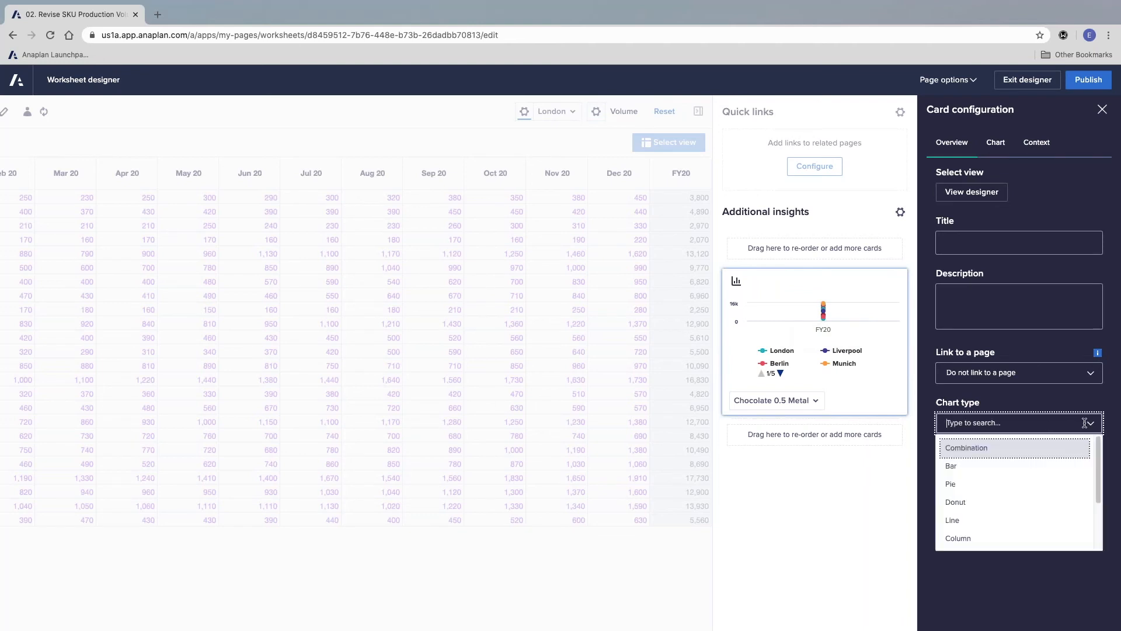
pyautogui.click(1004, 487)
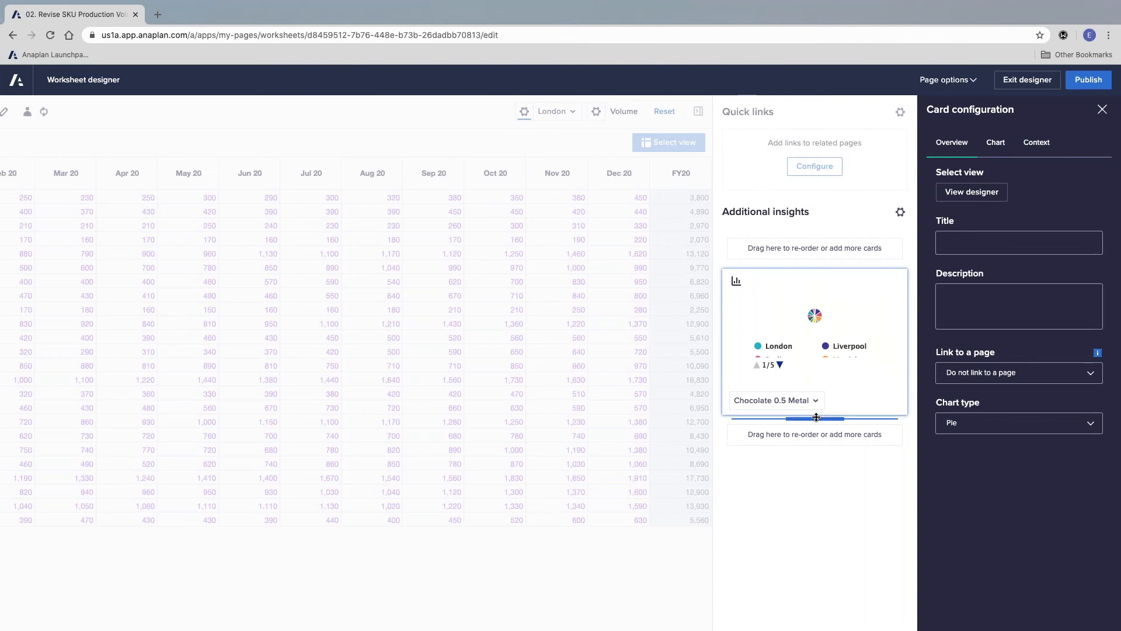
pyautogui.moveTo(814, 415); pyautogui.dragTo(828, 493)
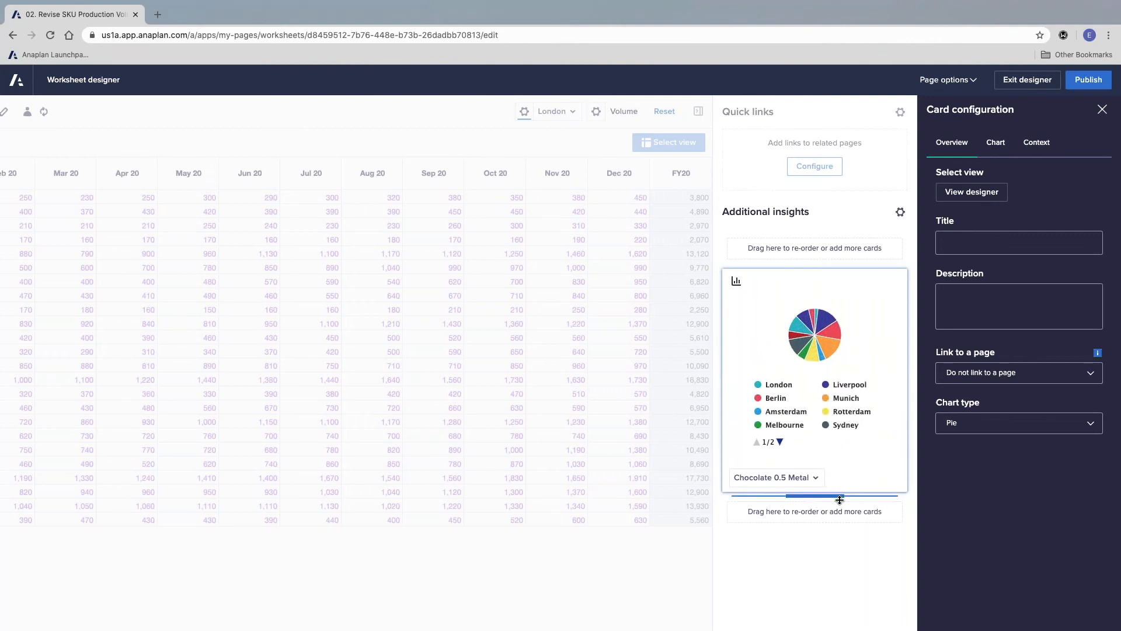
pyautogui.click(1089, 81)
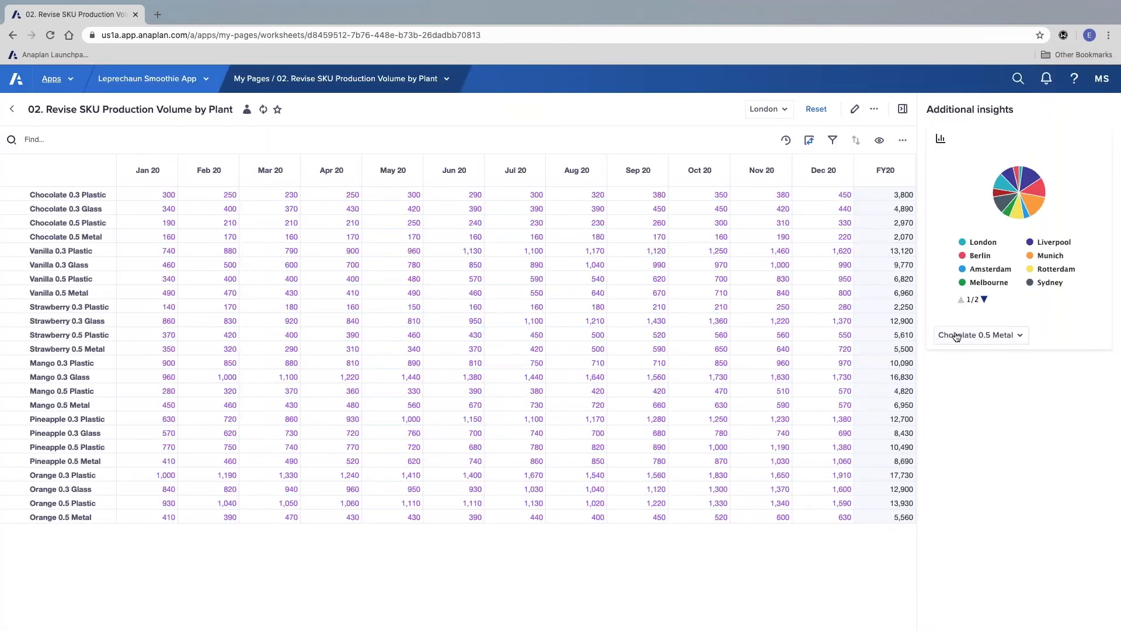
# Step: Check how the pie chart card responds to Vanilla 0.5 Plastic in its product selector and to different SKU rows selected in the grid
pyautogui.click(966, 336)
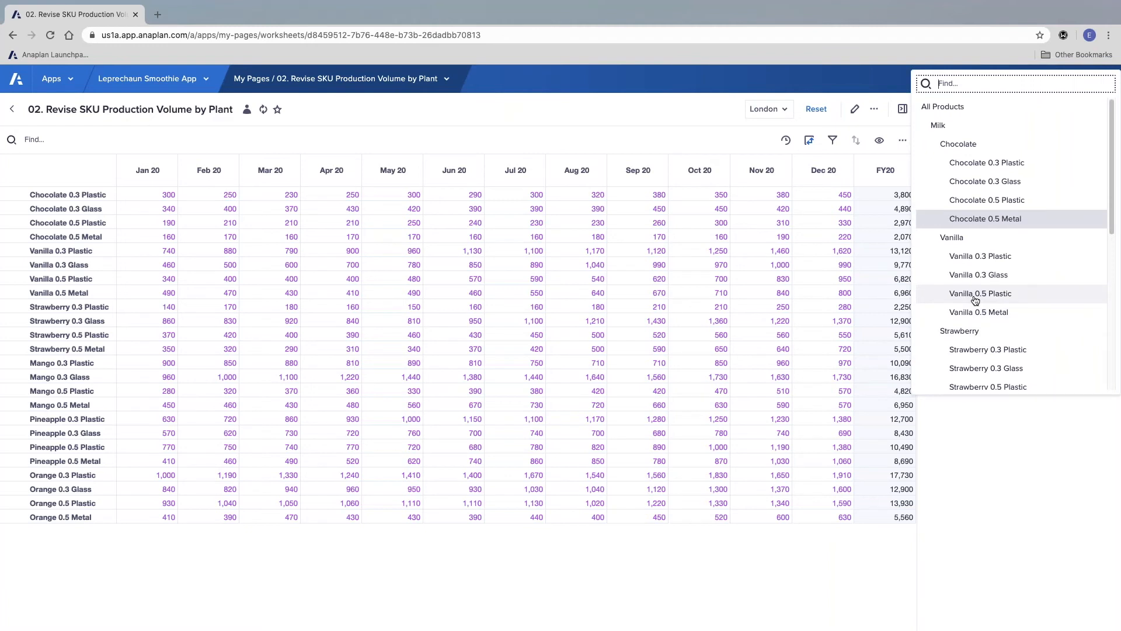
pyautogui.click(969, 291)
pyautogui.click(73, 225)
pyautogui.click(81, 305)
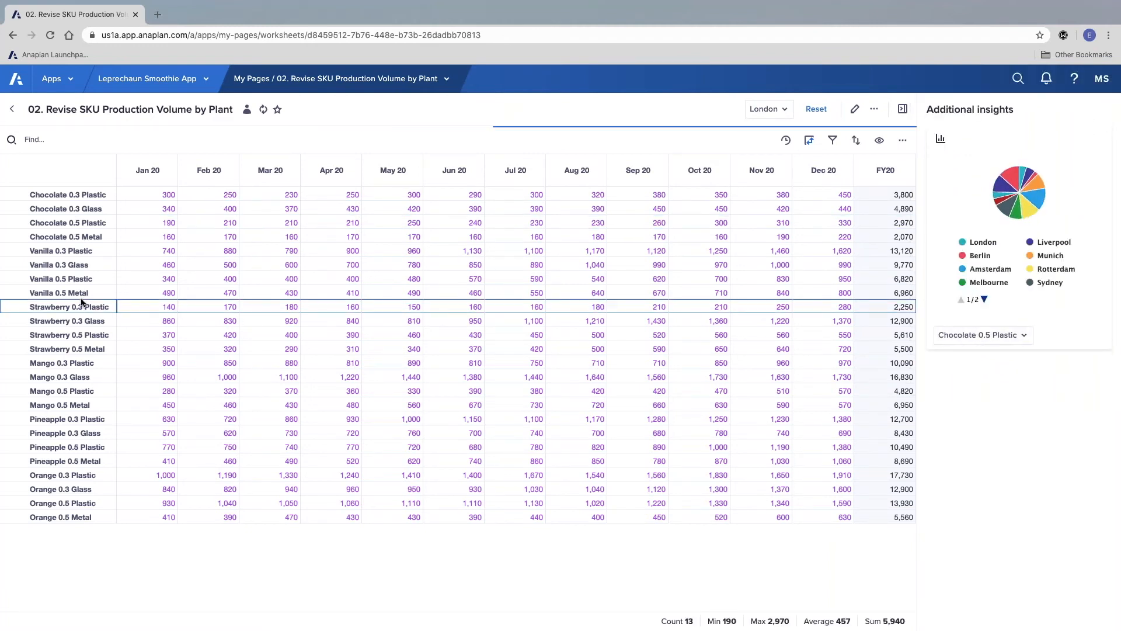
pyautogui.click(73, 391)
pyautogui.click(64, 475)
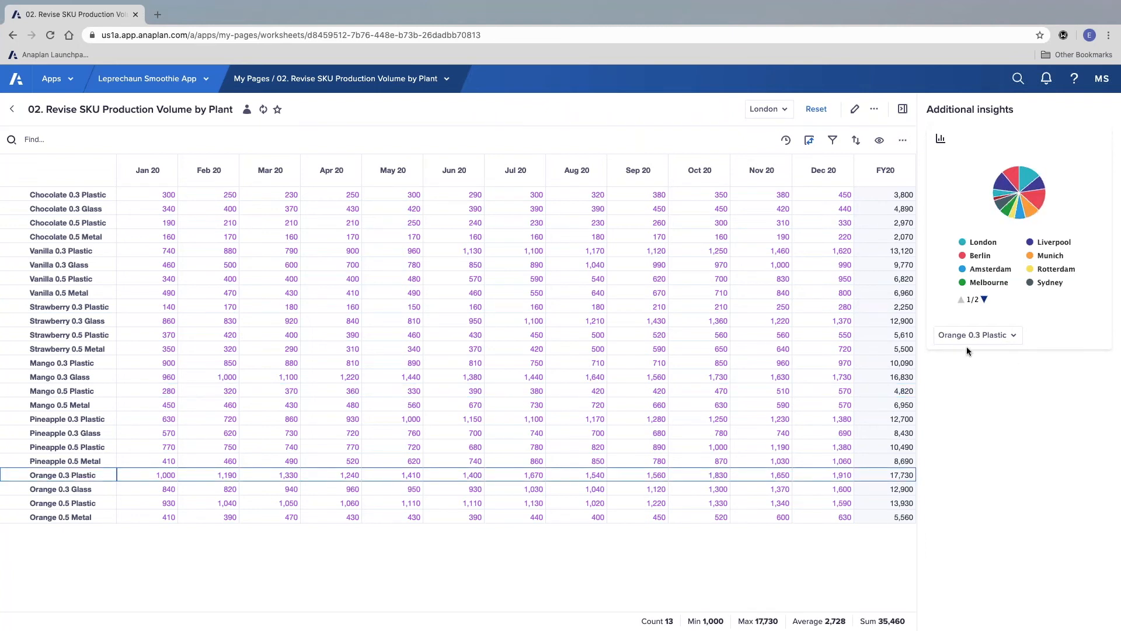
pyautogui.click(1012, 335)
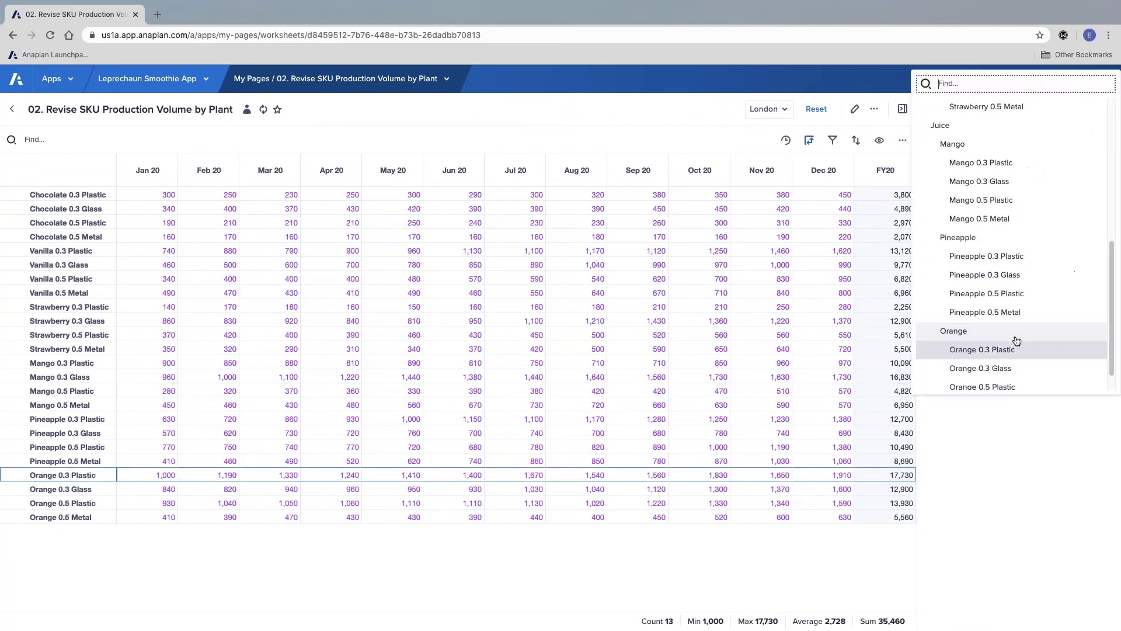
pyautogui.click(977, 505)
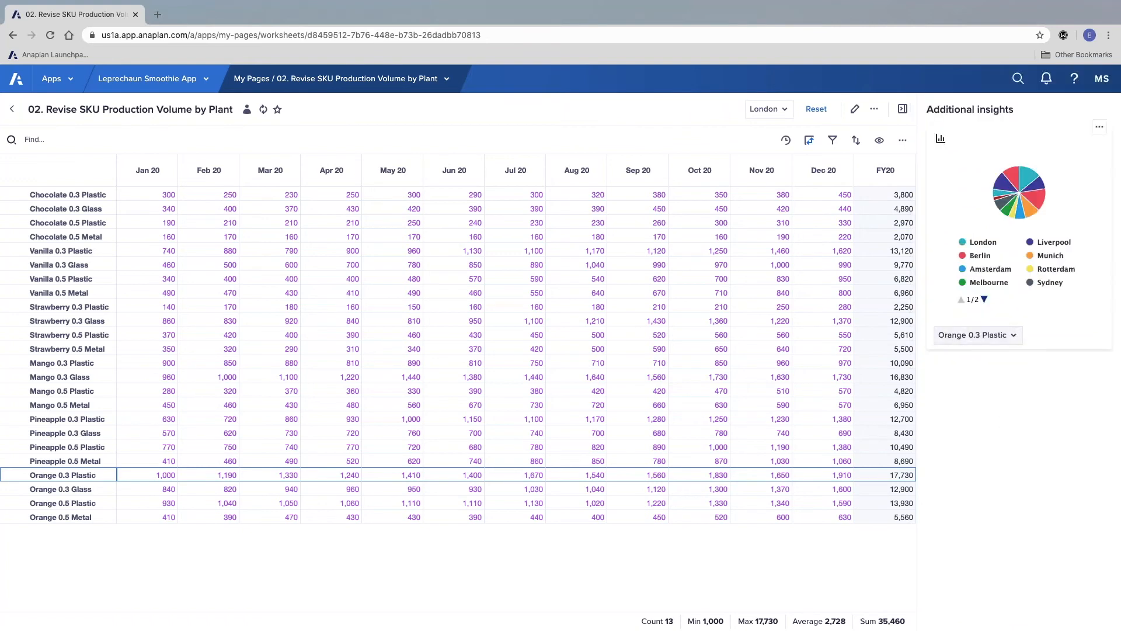
# Step: In the worksheet designer, show P3 Product SKU as a label on the pie chart card and make the card slightly taller to fit the full legend
pyautogui.click(854, 109)
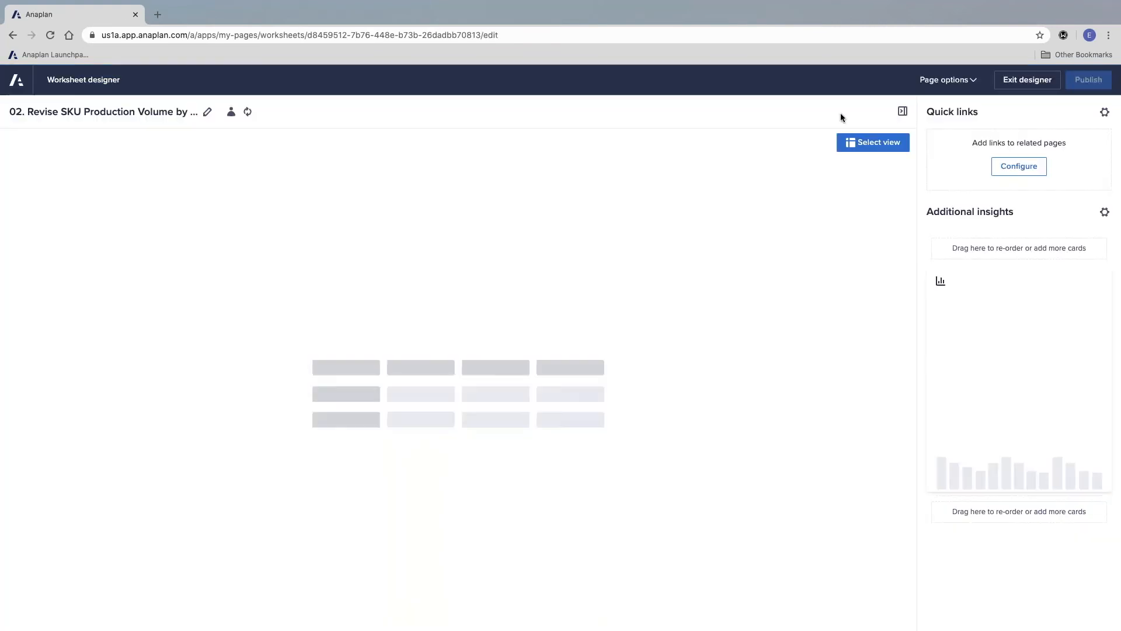
pyautogui.moveTo(1091, 287)
pyautogui.click(1085, 271)
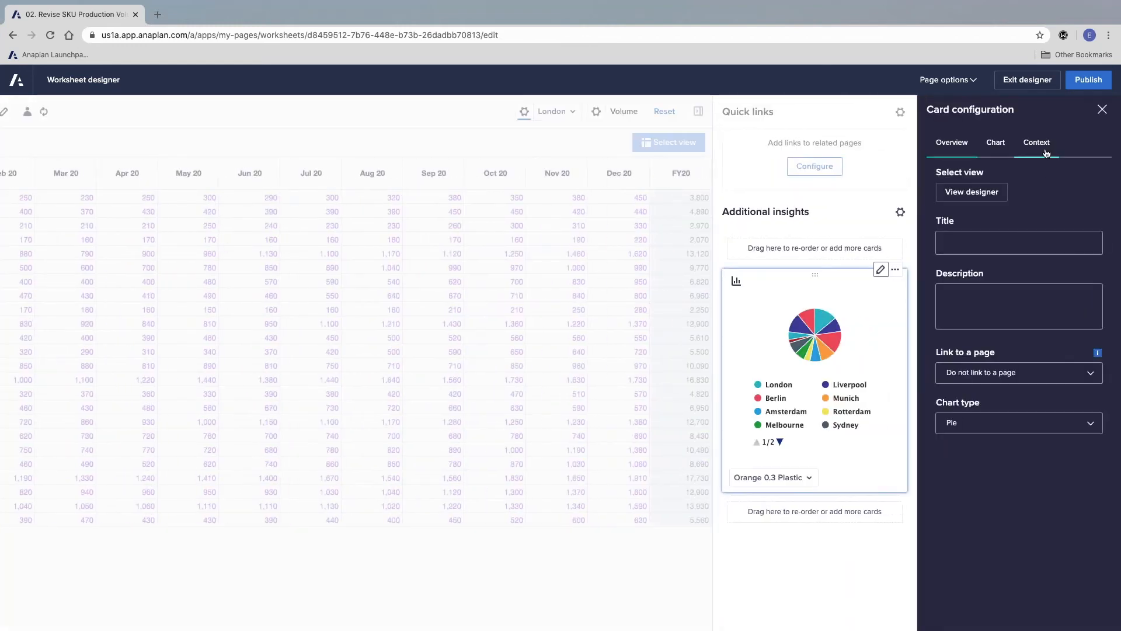
pyautogui.click(1045, 149)
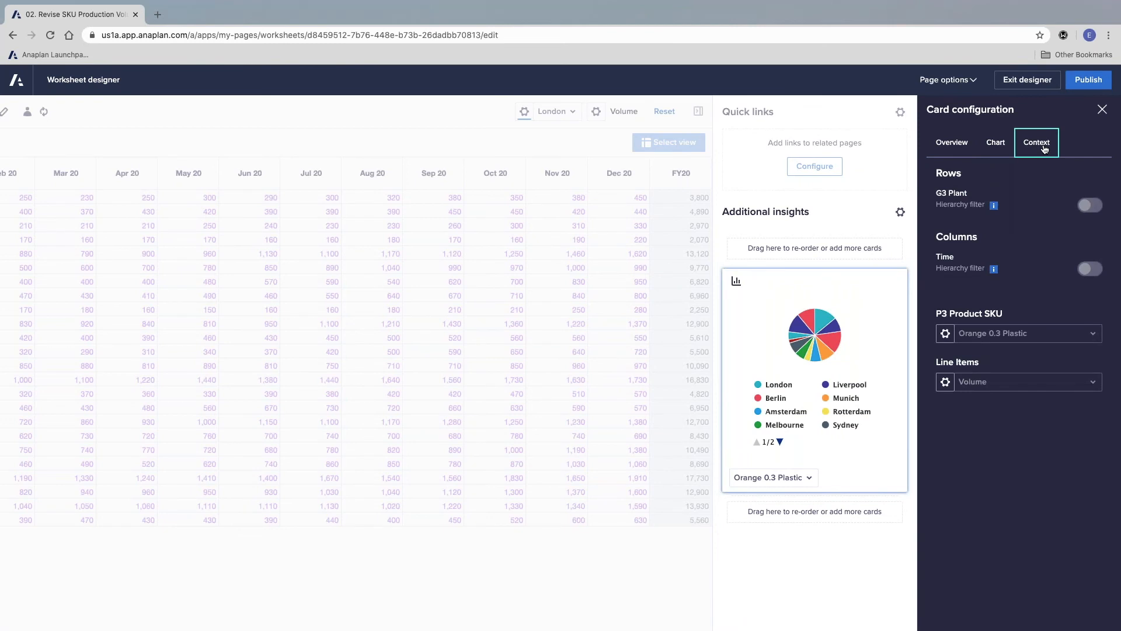
pyautogui.click(945, 333)
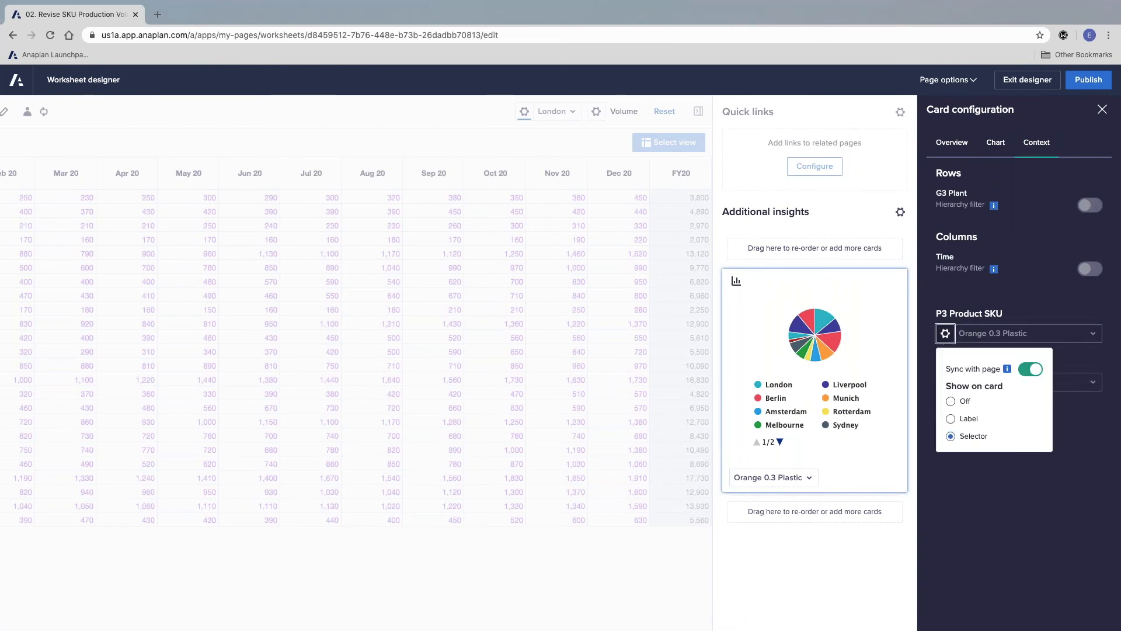
pyautogui.click(950, 419)
pyautogui.click(950, 436)
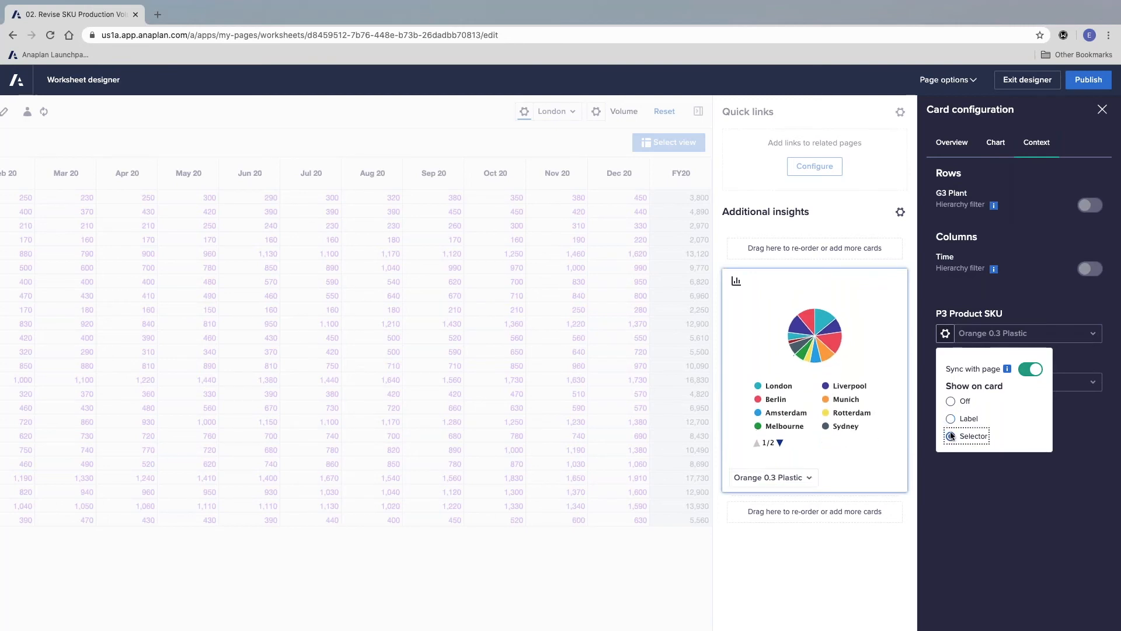
pyautogui.click(950, 419)
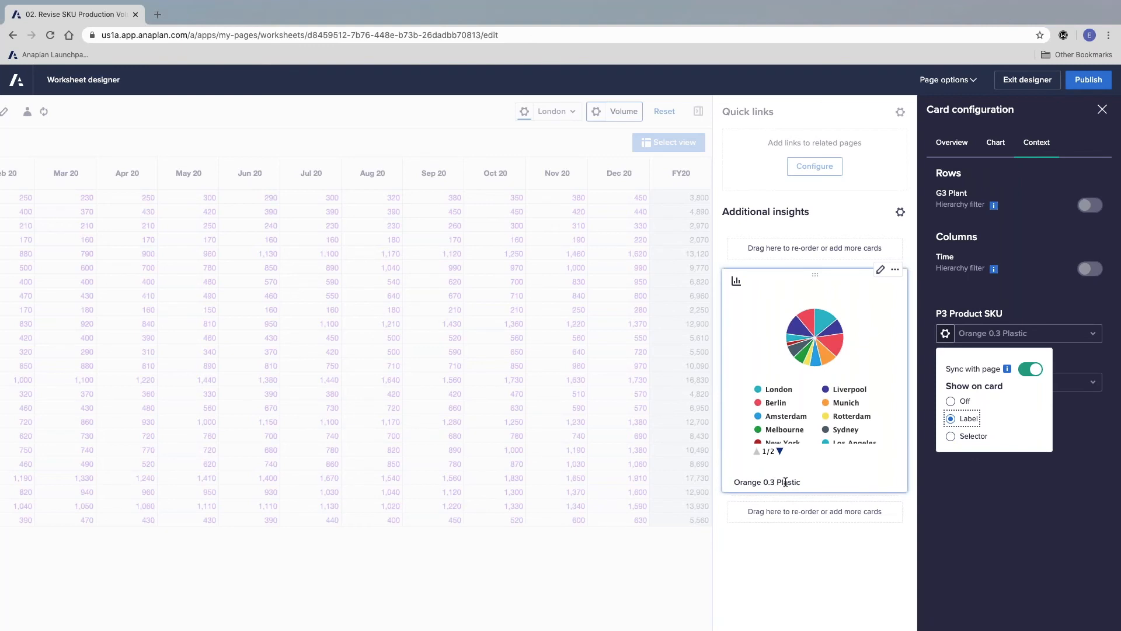
pyautogui.moveTo(845, 494); pyautogui.dragTo(854, 504)
# Step: Change the insight card's chart type to Donut and close its configuration
pyautogui.click(958, 154)
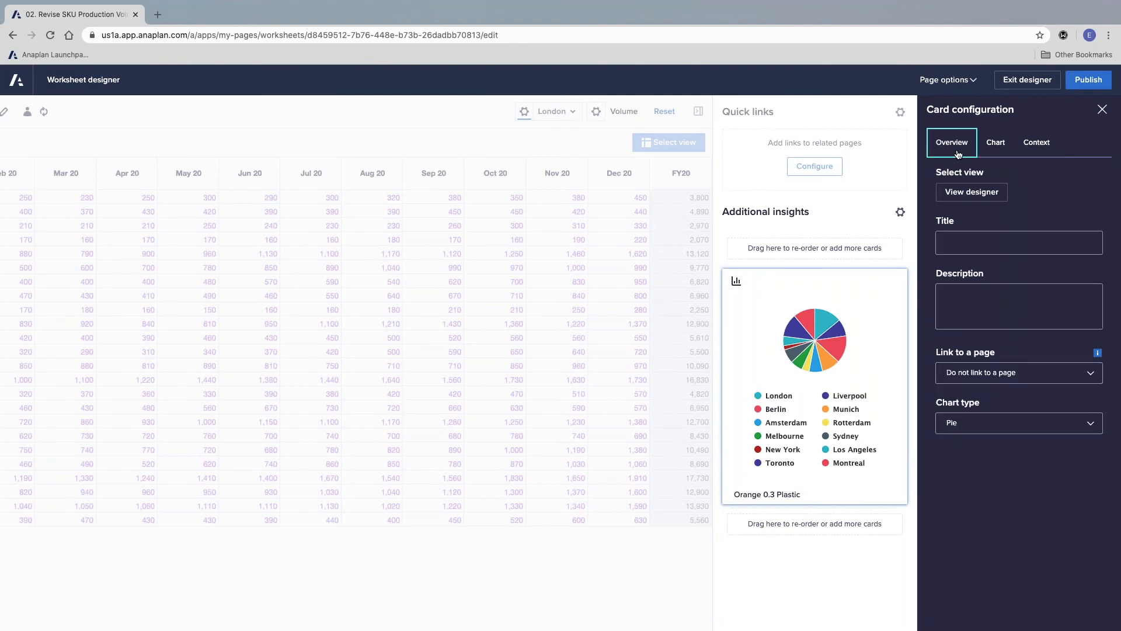
pyautogui.click(1094, 422)
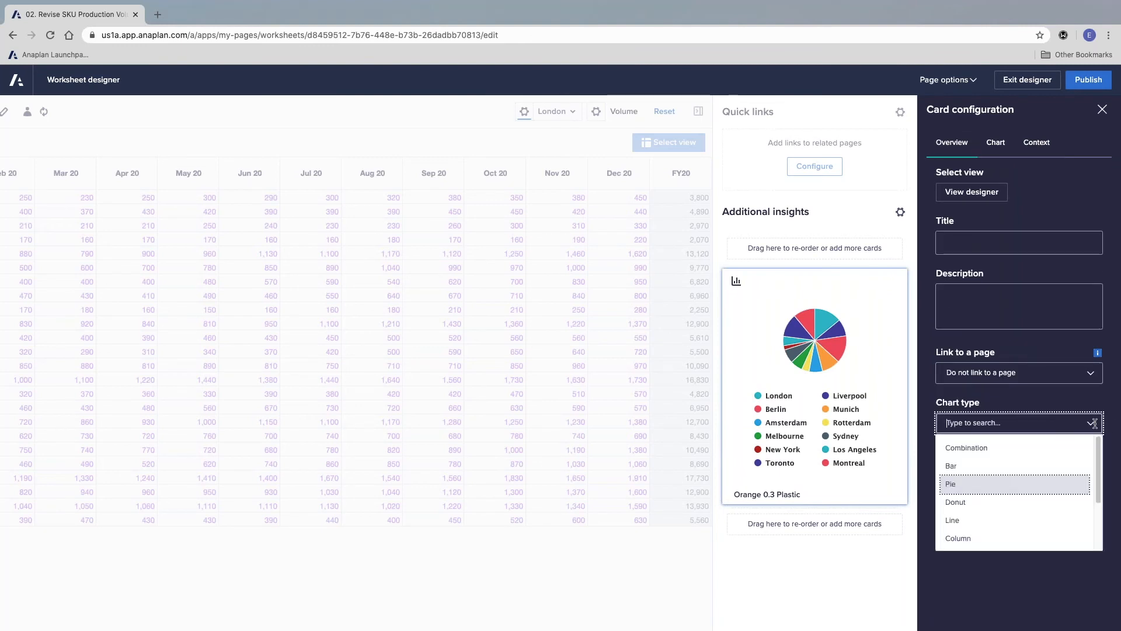
pyautogui.click(1035, 499)
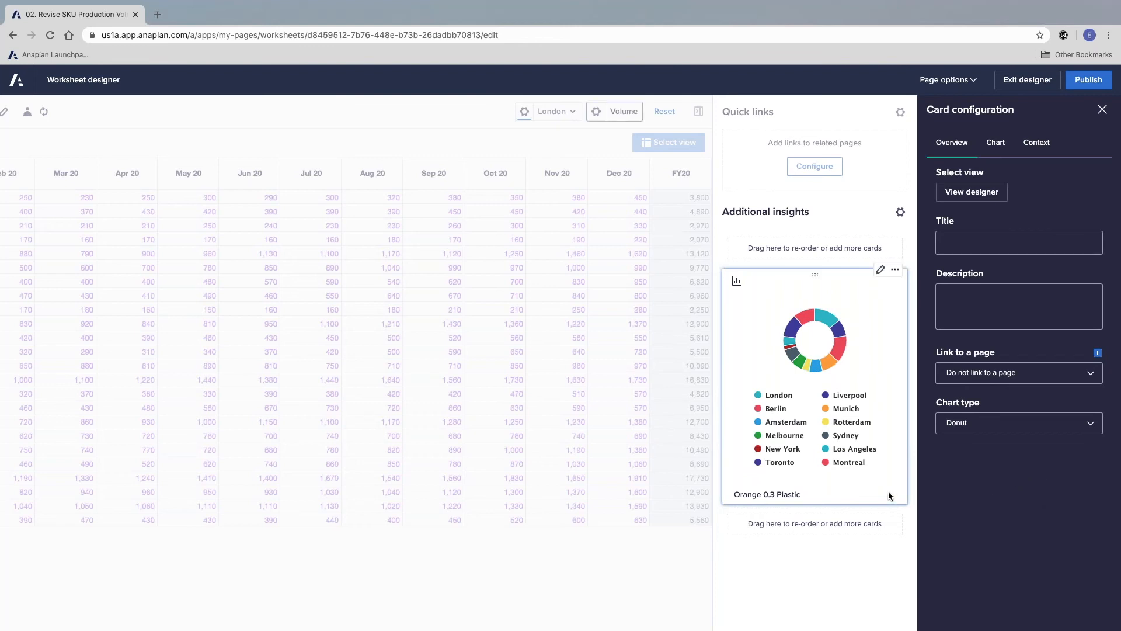
pyautogui.moveTo(807, 363)
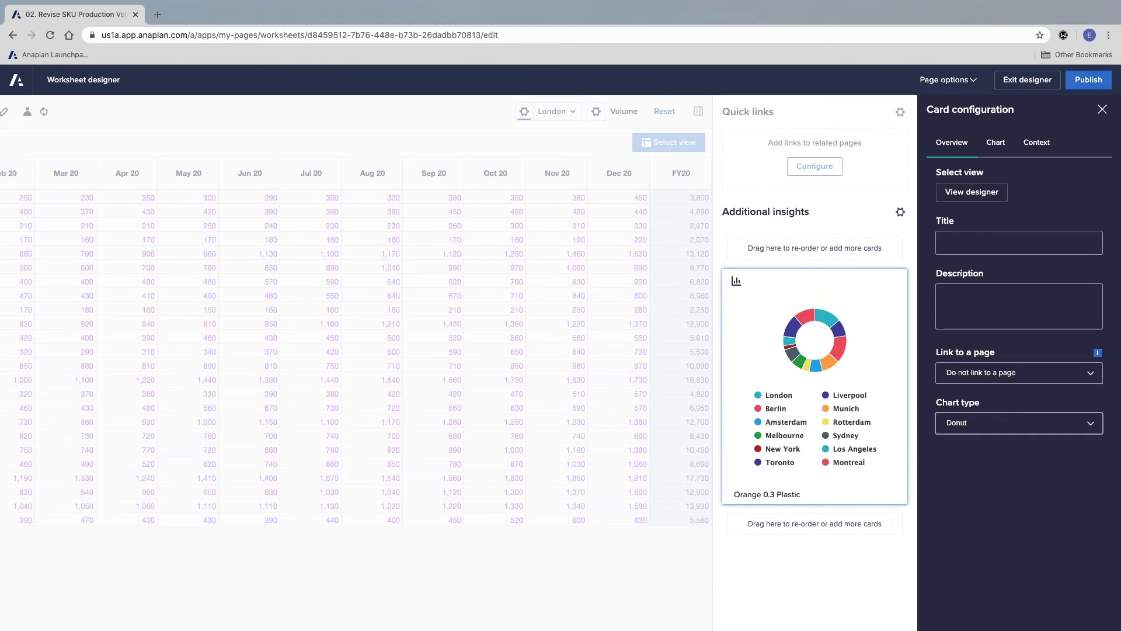
pyautogui.click(1103, 110)
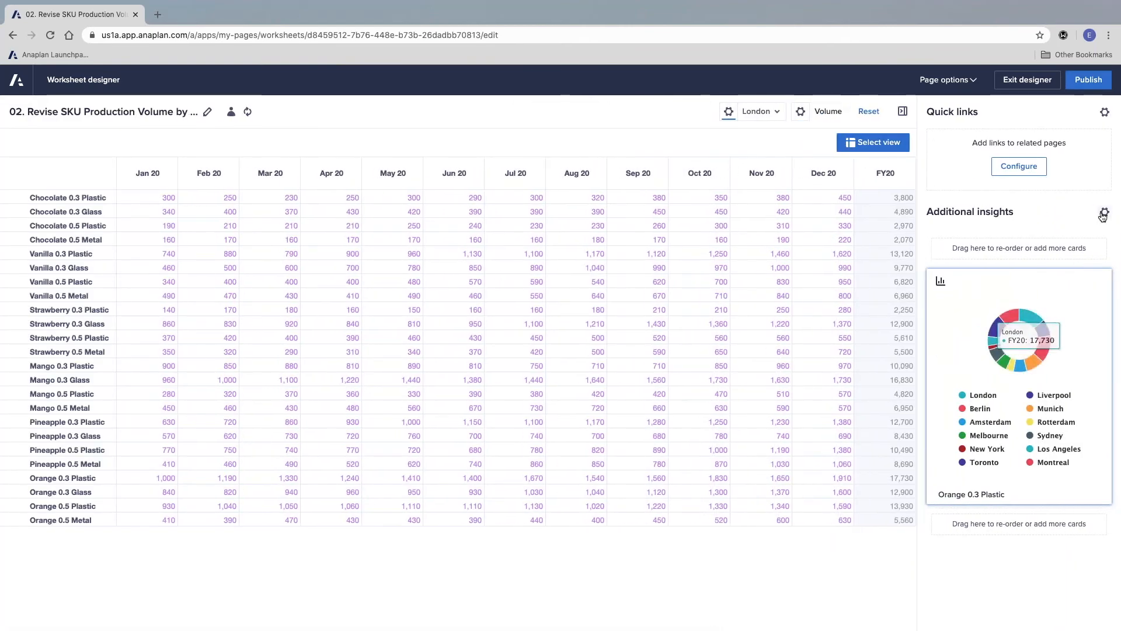
# Step: Add a grid card below the donut chart, using the custom view SYS 02 Product SKU Properties as its data source
pyautogui.click(1104, 211)
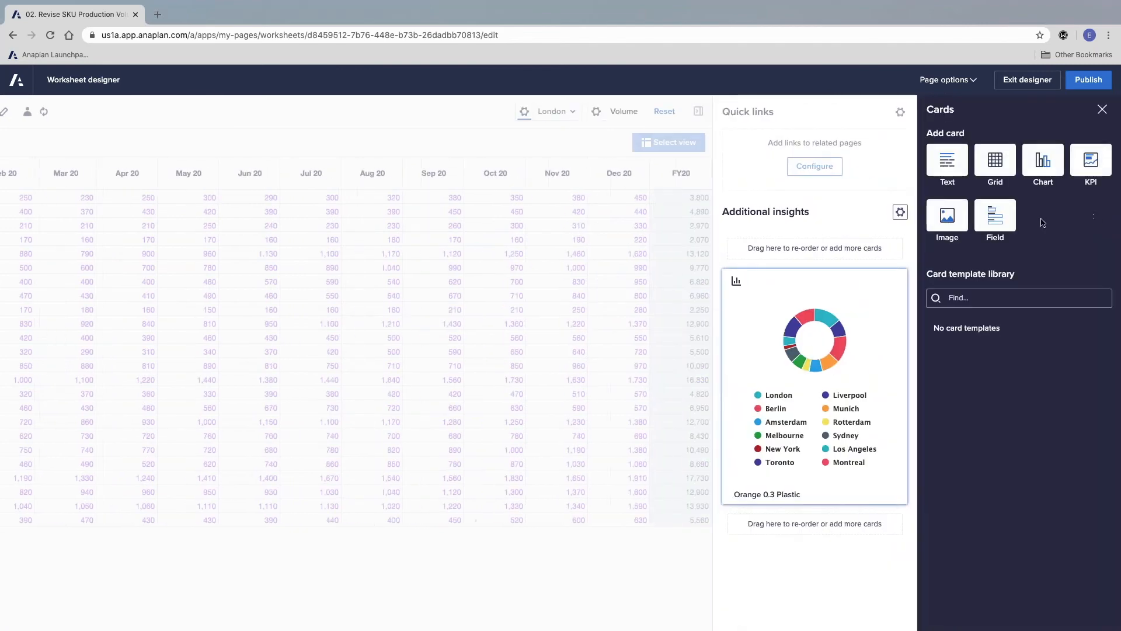
pyautogui.moveTo(994, 159); pyautogui.dragTo(829, 524)
pyautogui.click(809, 587)
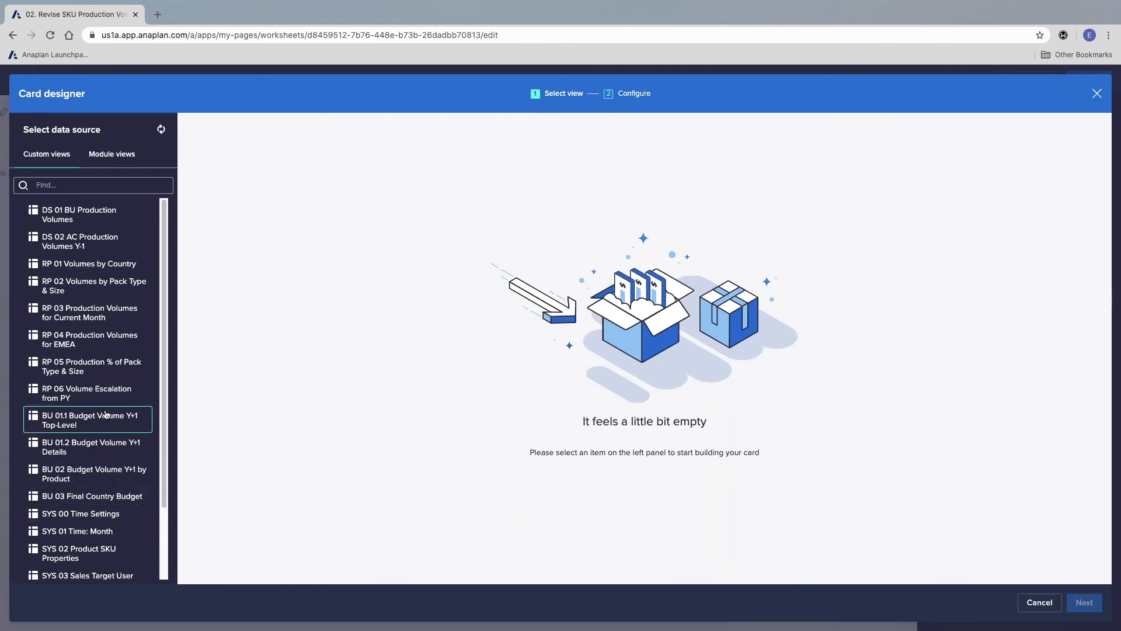
pyautogui.scroll(-3, 106, 413)
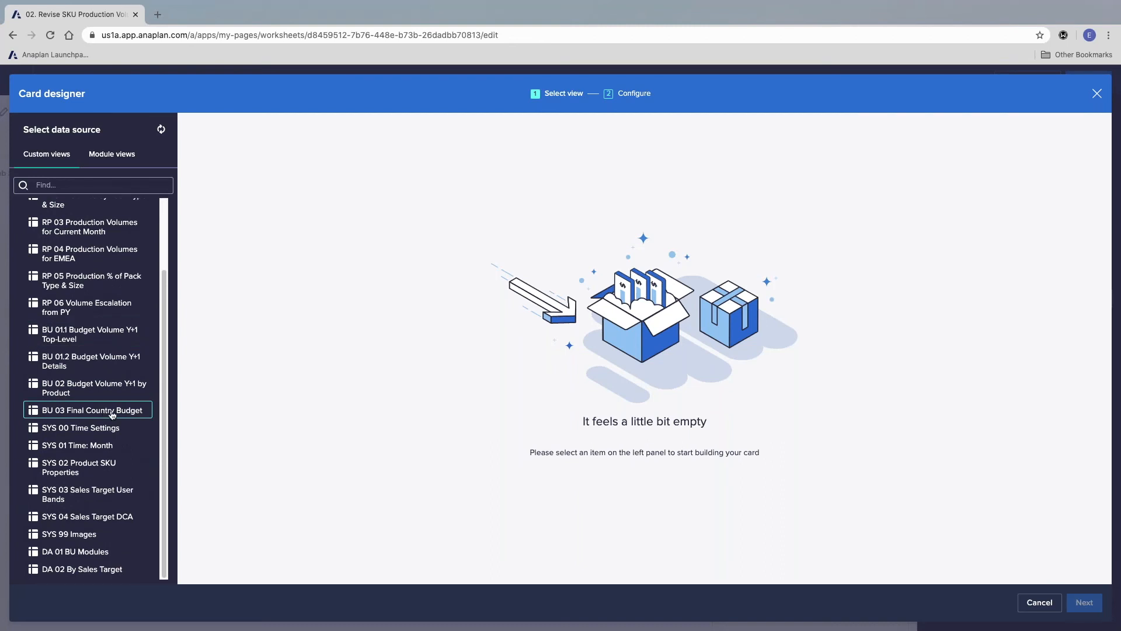
pyautogui.click(88, 472)
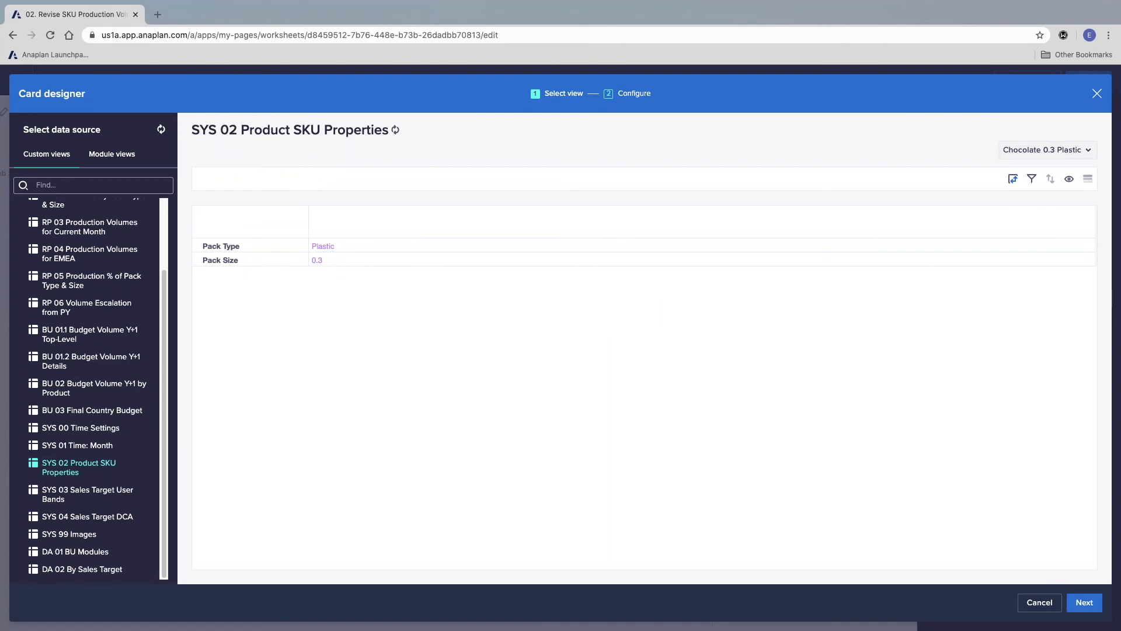
pyautogui.click(1083, 601)
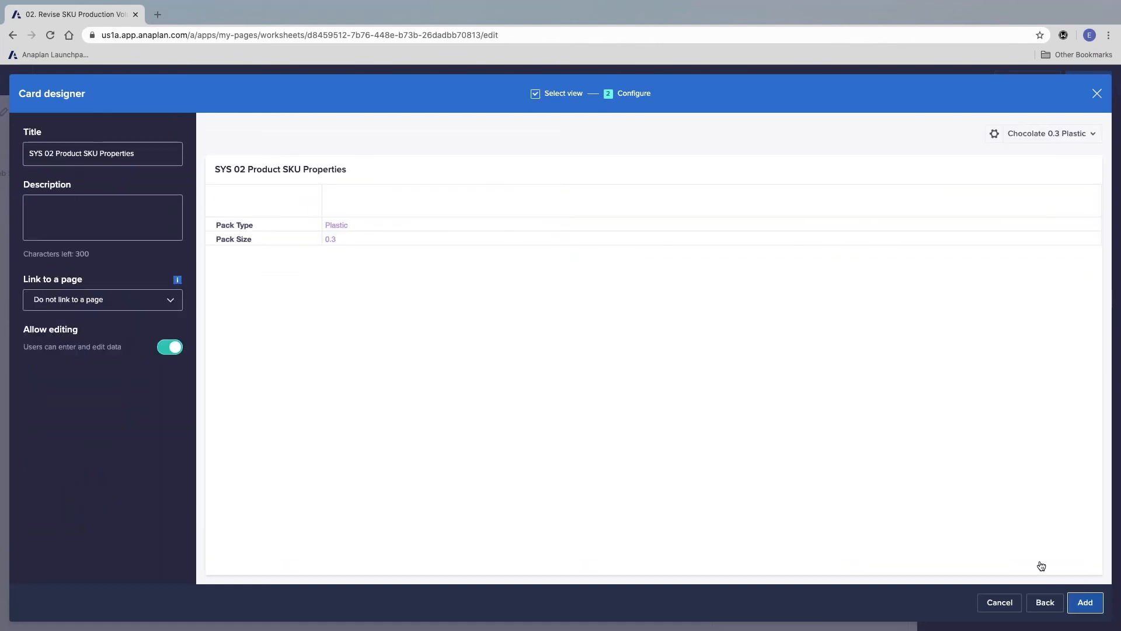
# Step: Title the grid card SKU Properties, disallow editing, and add it to the additional insights
pyautogui.click(81, 153)
pyautogui.press('super+shift+Right')
pyautogui.press('super+shift+Left')
pyautogui.press('BackSpace')
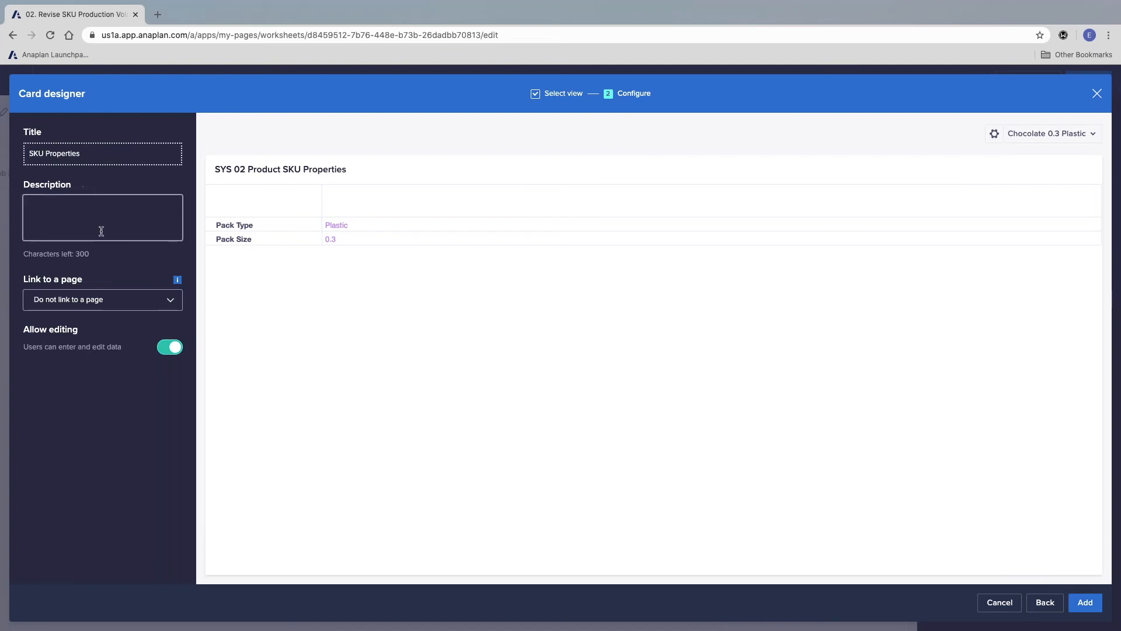
pyautogui.click(109, 231)
pyautogui.click(177, 351)
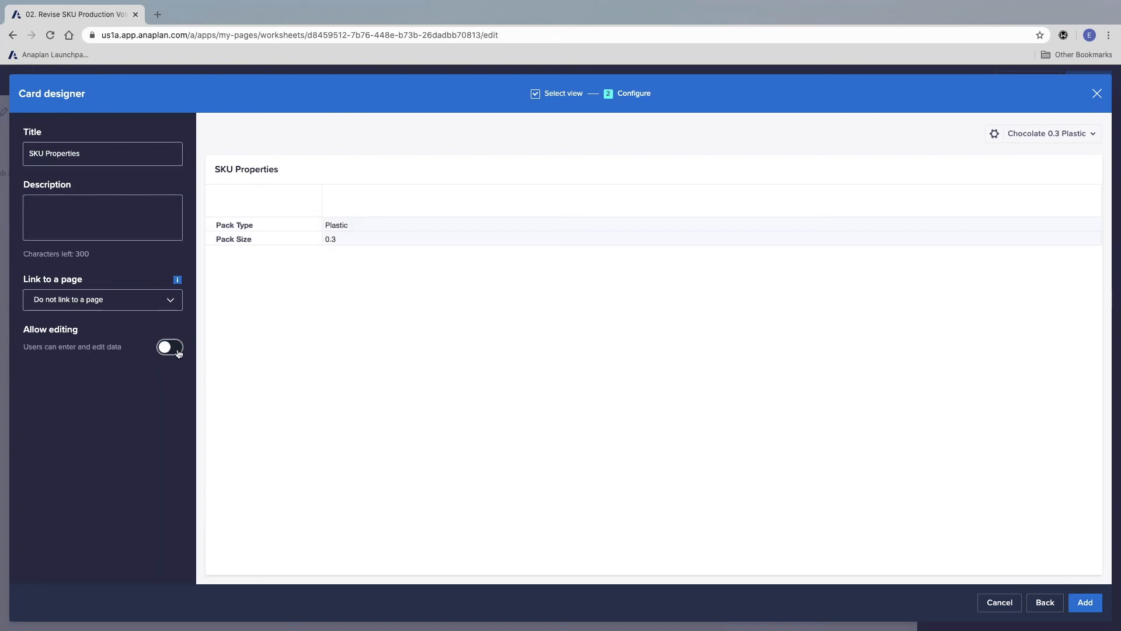
pyautogui.click(1085, 602)
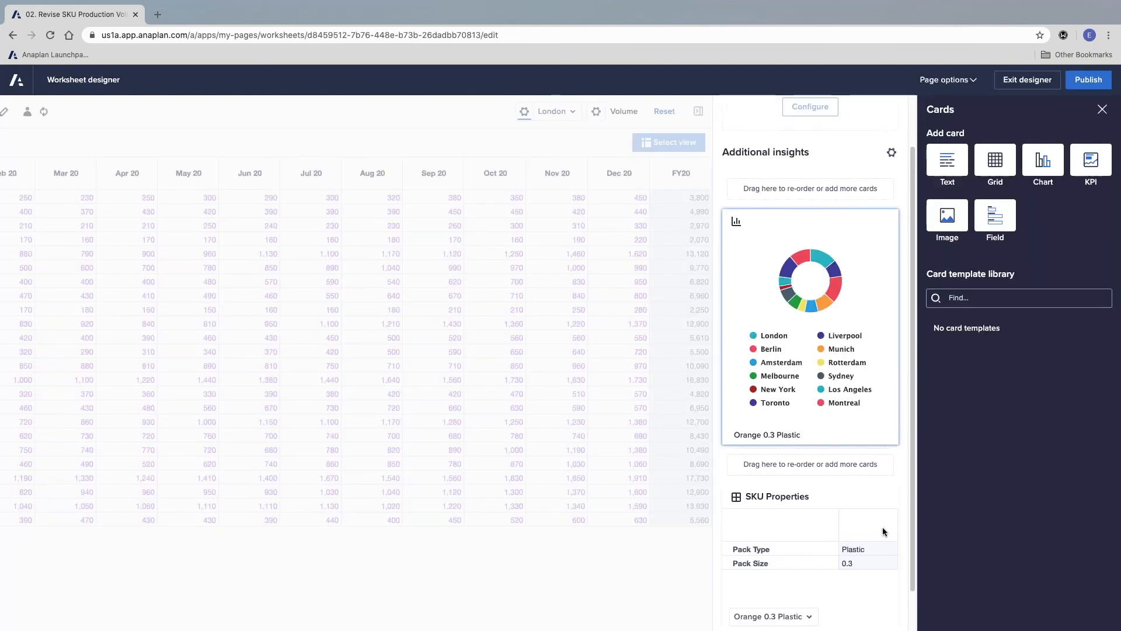
# Step: Turn off the product selector shown on the SKU Properties card, shorten the card to fit its rows, and publish the worksheet
pyautogui.scroll(-2, 893, 504)
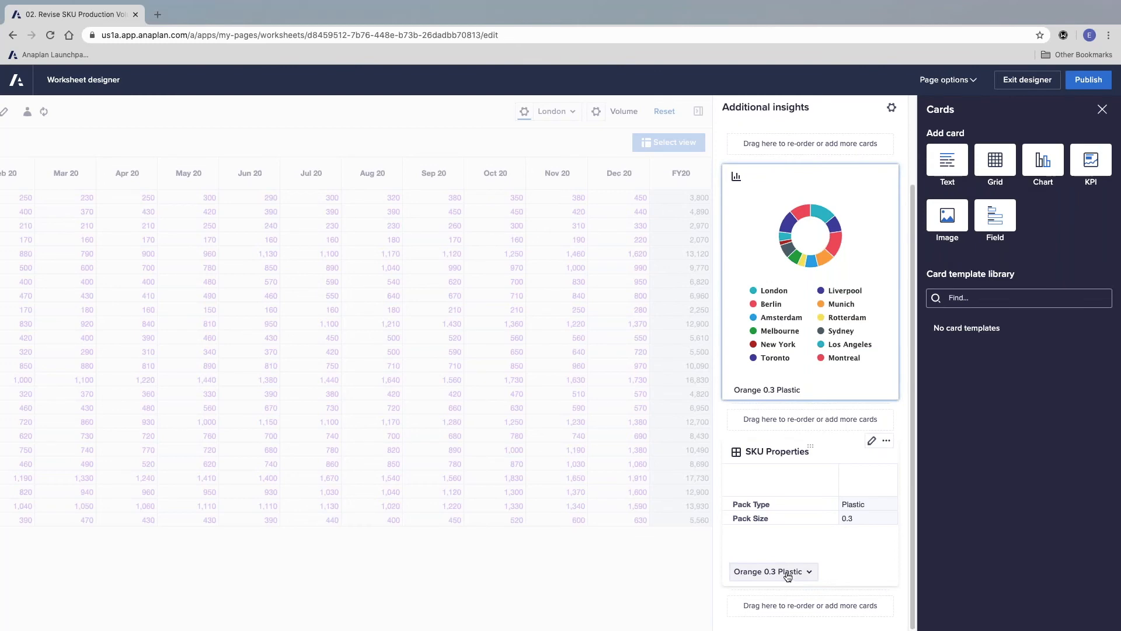
pyautogui.click(872, 440)
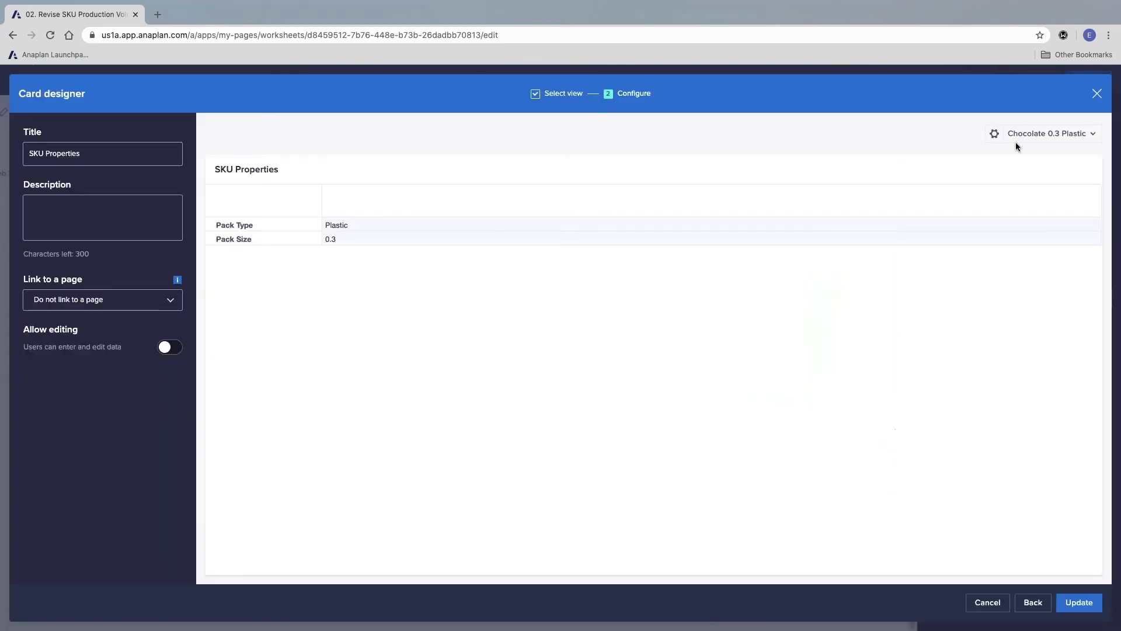
pyautogui.click(994, 133)
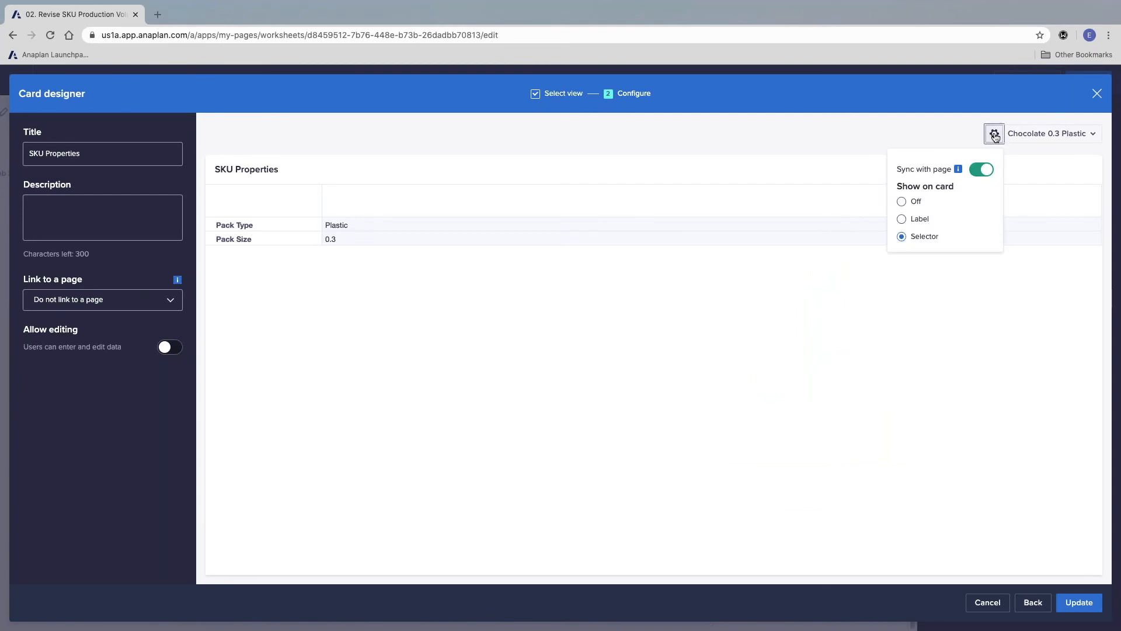
pyautogui.click(902, 202)
pyautogui.click(1077, 602)
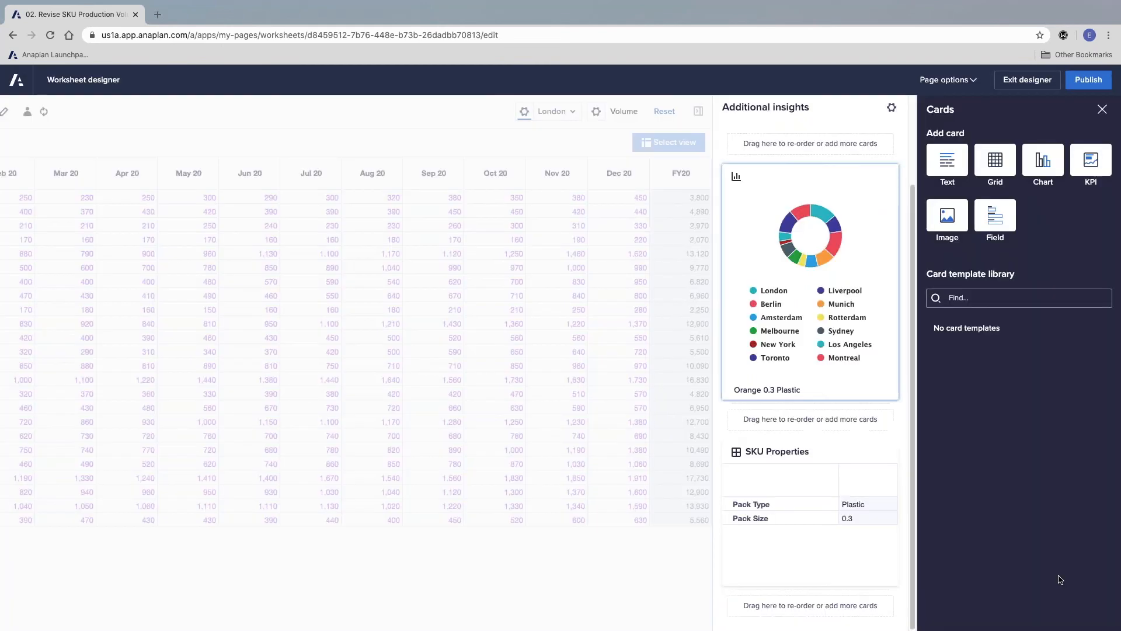
pyautogui.moveTo(830, 587); pyautogui.dragTo(833, 536)
pyautogui.click(1088, 80)
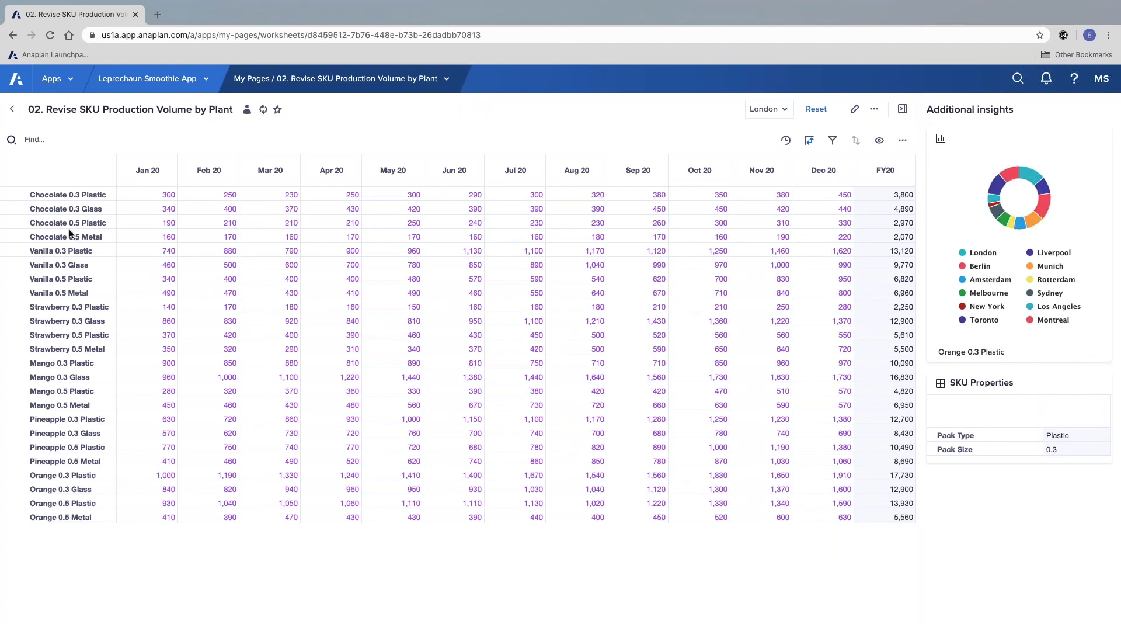
# Step: Select the Chocolate 0.5 Metal and Strawberry 0.3 Glass rows to check that both insight cards follow the selected SKU
pyautogui.click(69, 234)
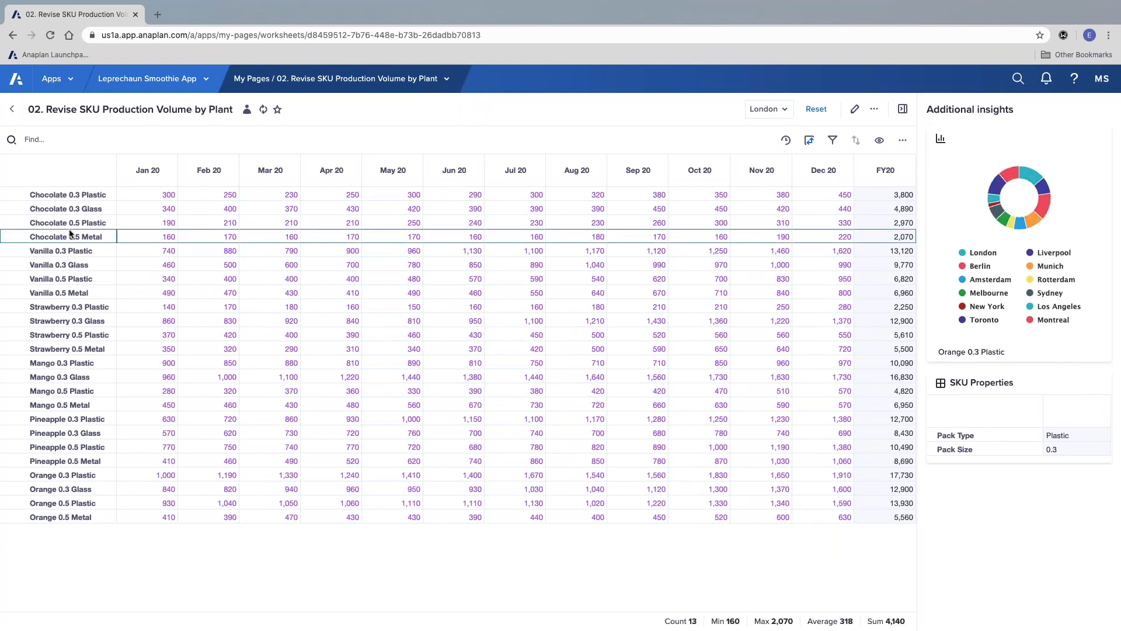
pyautogui.click(51, 324)
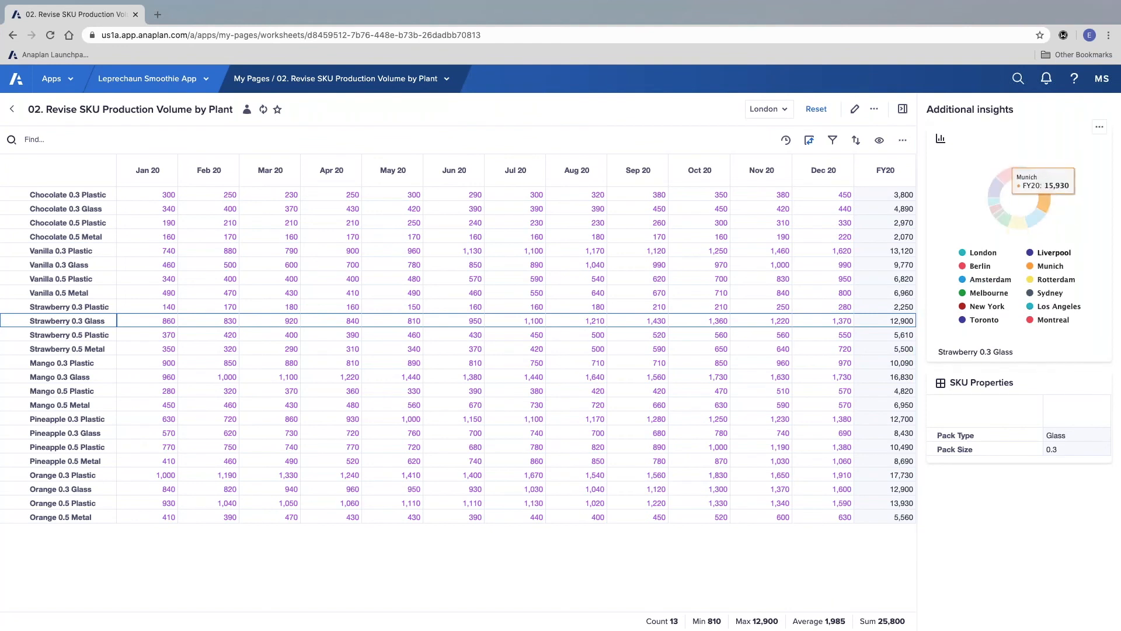
pyautogui.click(1098, 128)
pyautogui.click(1077, 121)
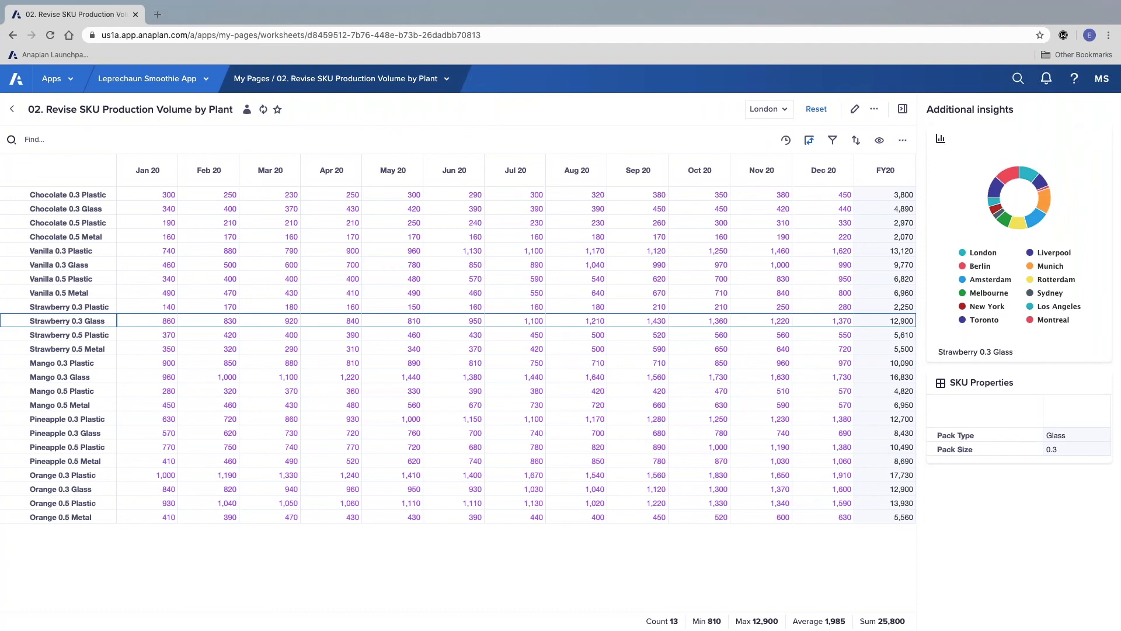
# Step: Edit the worksheet and add a grid card below SKU Properties, using the custom view RP 06 Volume Escalation from PY
pyautogui.click(854, 110)
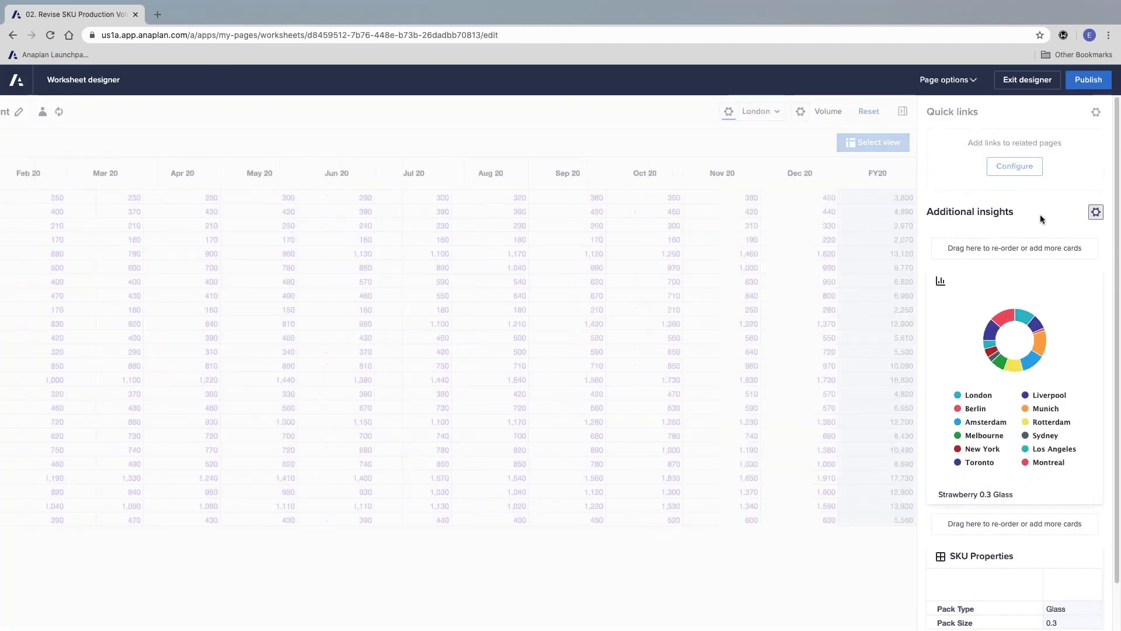
pyautogui.moveTo(994, 162); pyautogui.dragTo(849, 607)
pyautogui.click(808, 585)
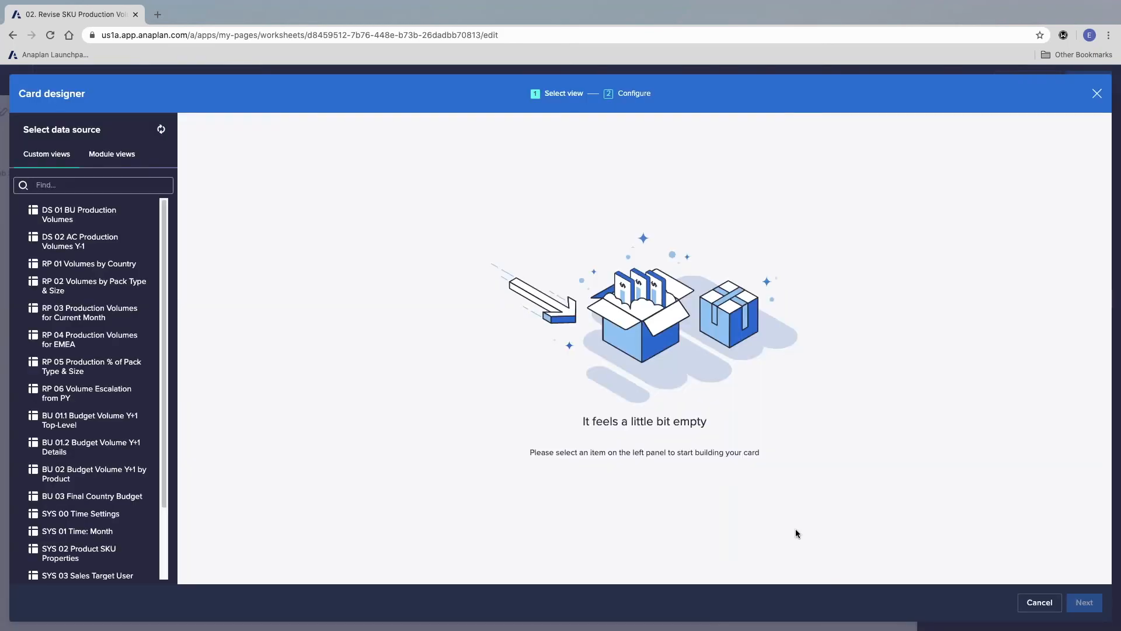
pyautogui.click(82, 399)
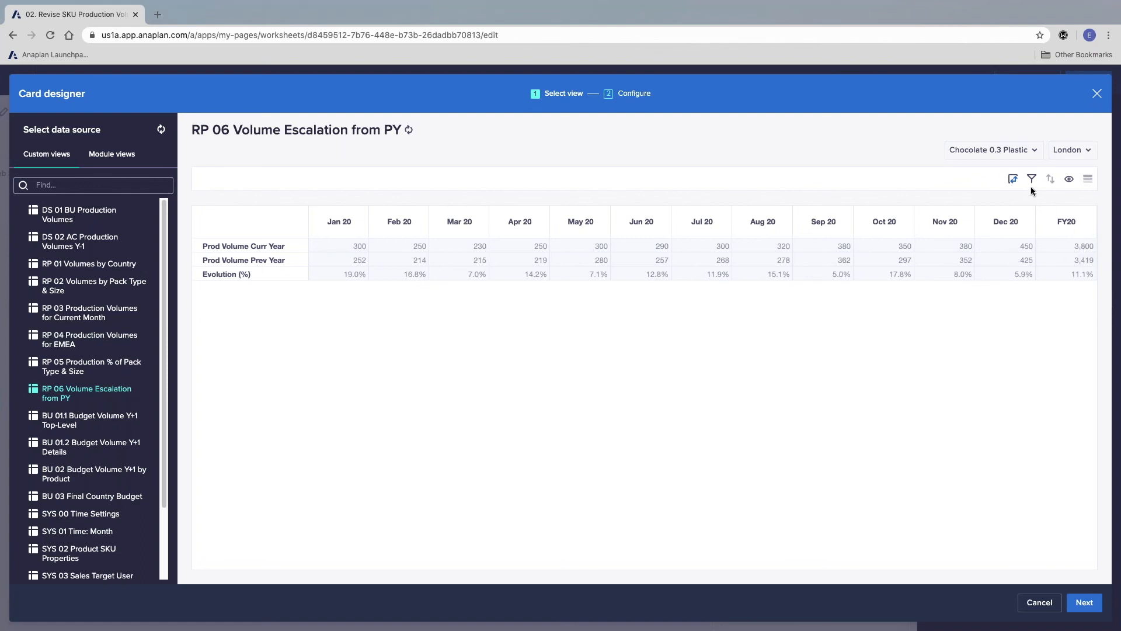
pyautogui.click(1081, 601)
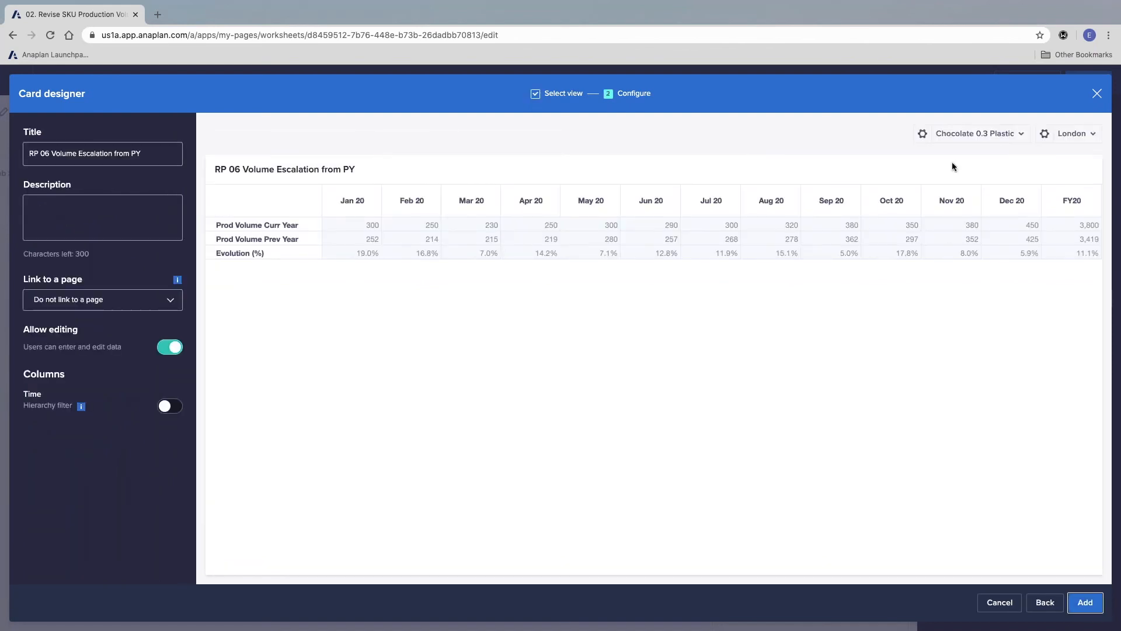
# Step: Turn off the product and plant selectors shown on the volume escalation card, keeping both synced with the page
pyautogui.click(922, 134)
pyautogui.click(830, 202)
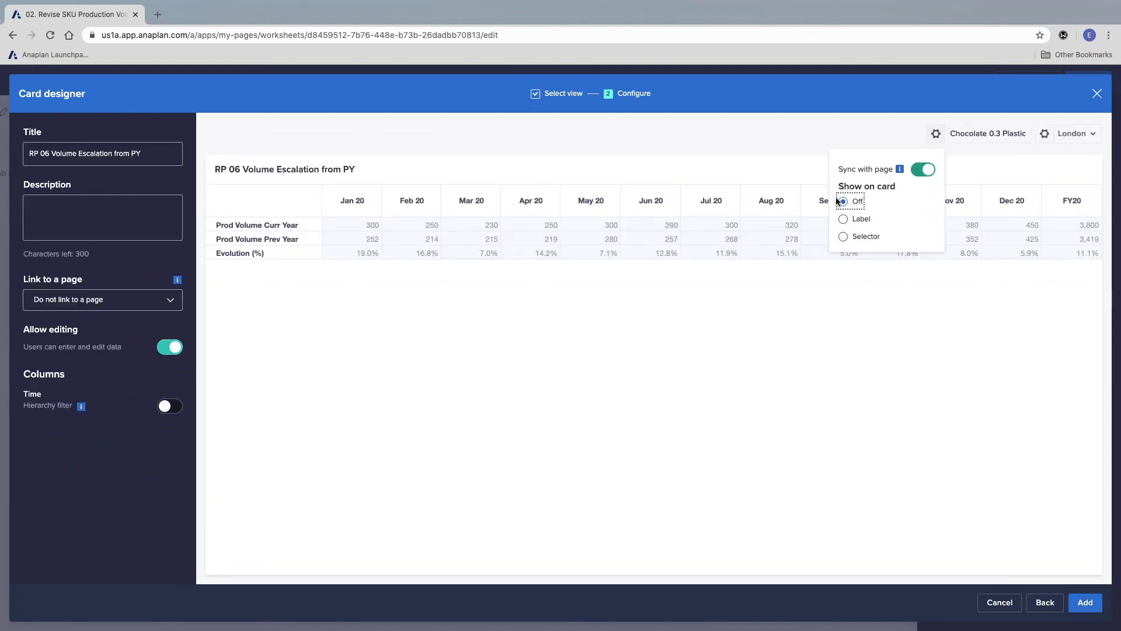
pyautogui.click(1045, 134)
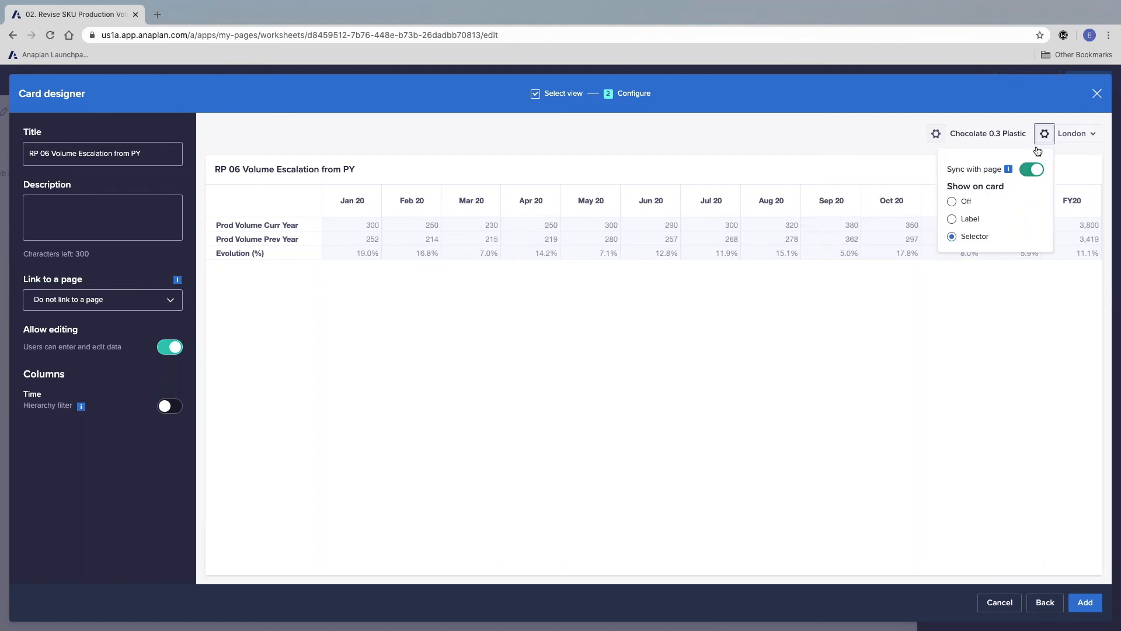
pyautogui.click(949, 202)
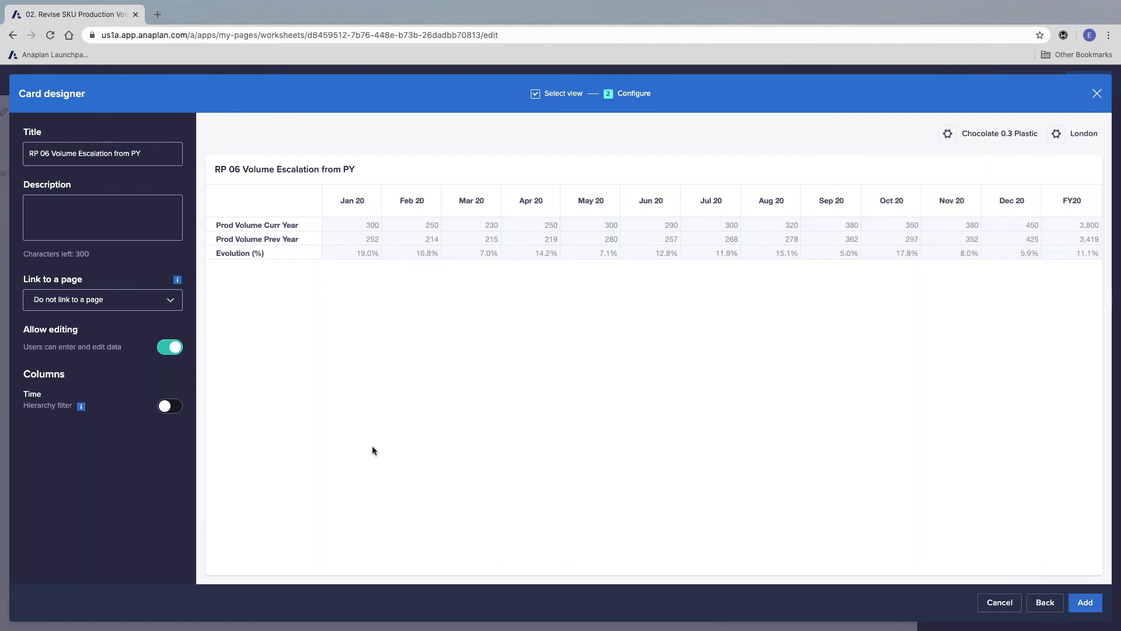
# Step: Disallow editing on the card, title it Volume Escalation from PY, add it to the insights, and publish the worksheet
pyautogui.click(169, 347)
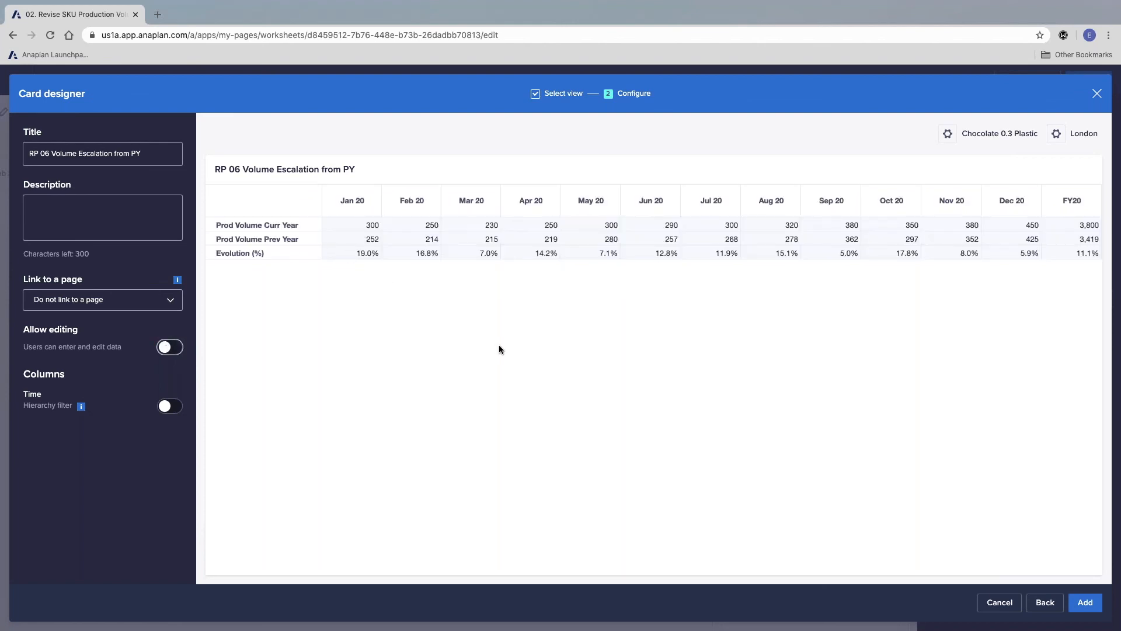
pyautogui.moveTo(51, 156); pyautogui.dragTo(29, 155)
pyautogui.press('BackSpace')
pyautogui.click(113, 207)
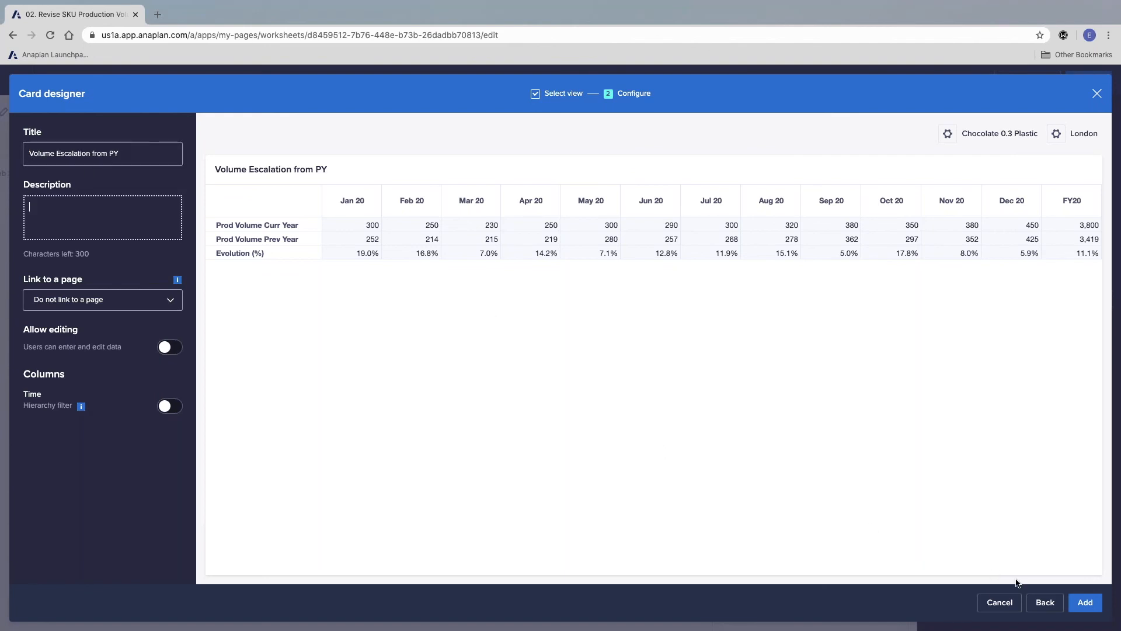
pyautogui.click(1081, 603)
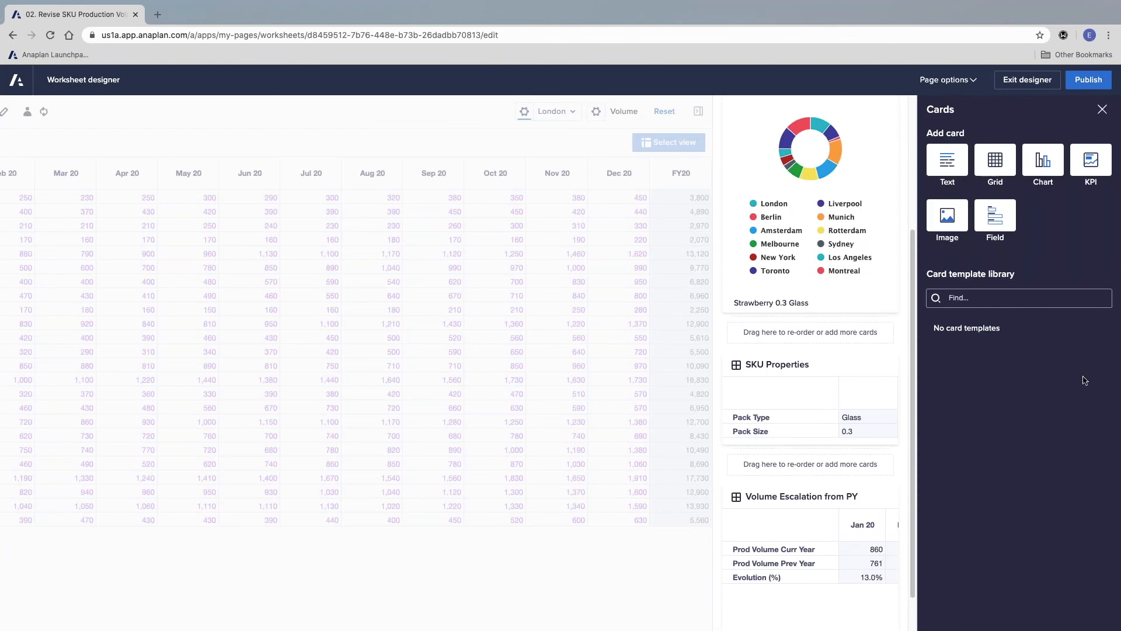
pyautogui.click(1089, 79)
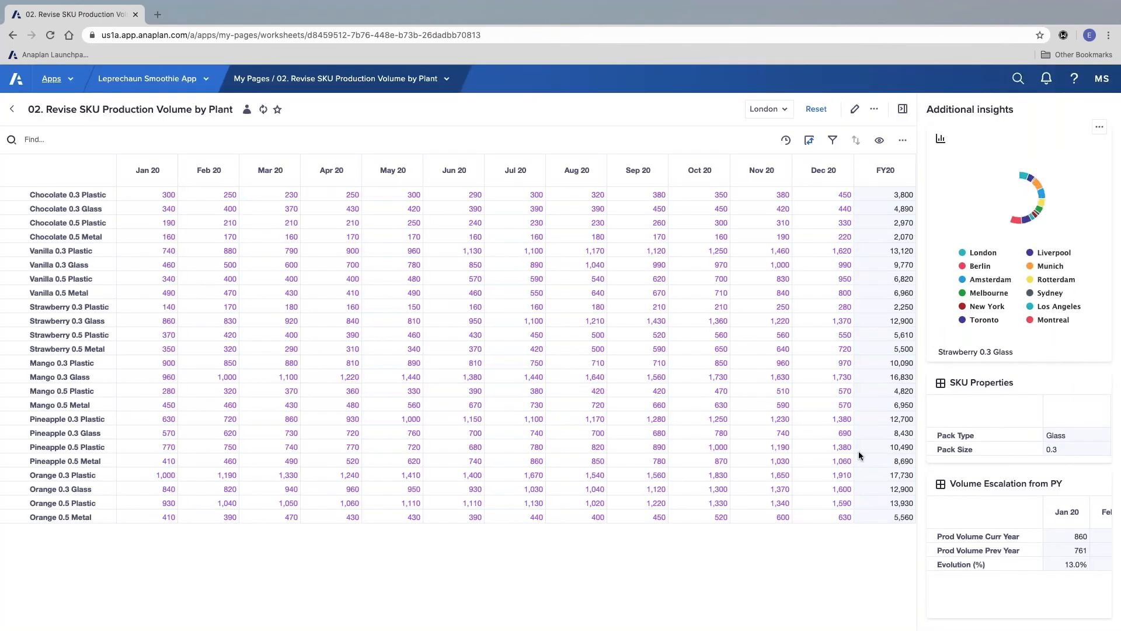
# Step: Select the Vanilla 0.5 Metal row and temporarily widen the additional insights to review the volume escalation across all months
pyautogui.click(54, 289)
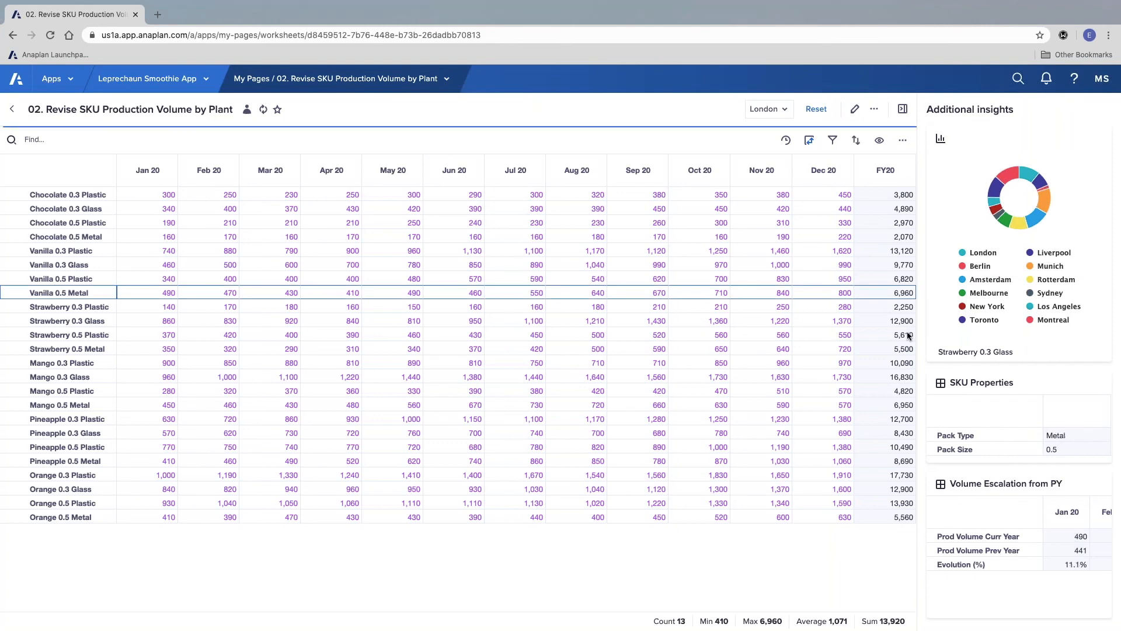
pyautogui.moveTo(918, 349); pyautogui.dragTo(680, 348)
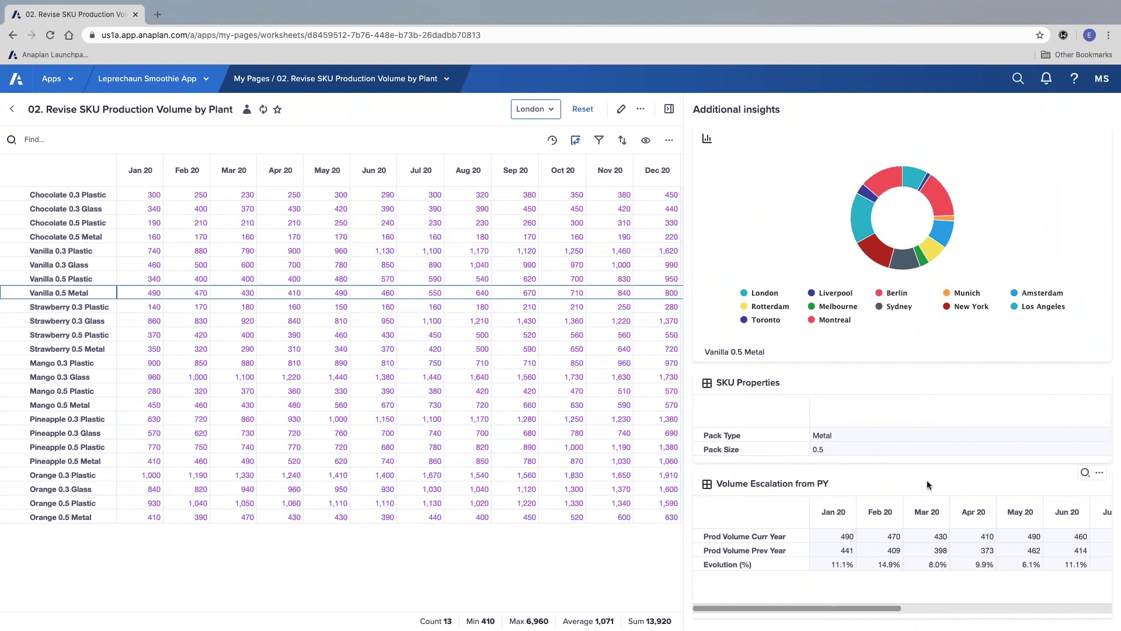
pyautogui.hscroll(7, 879, 559)
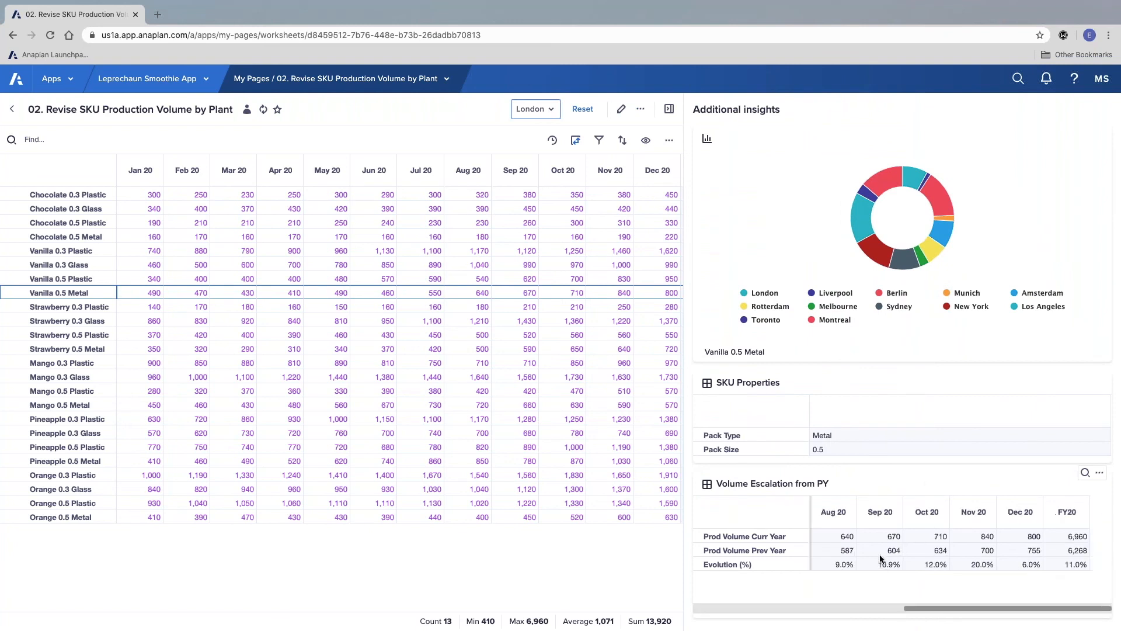
pyautogui.hscroll(-7, 881, 559)
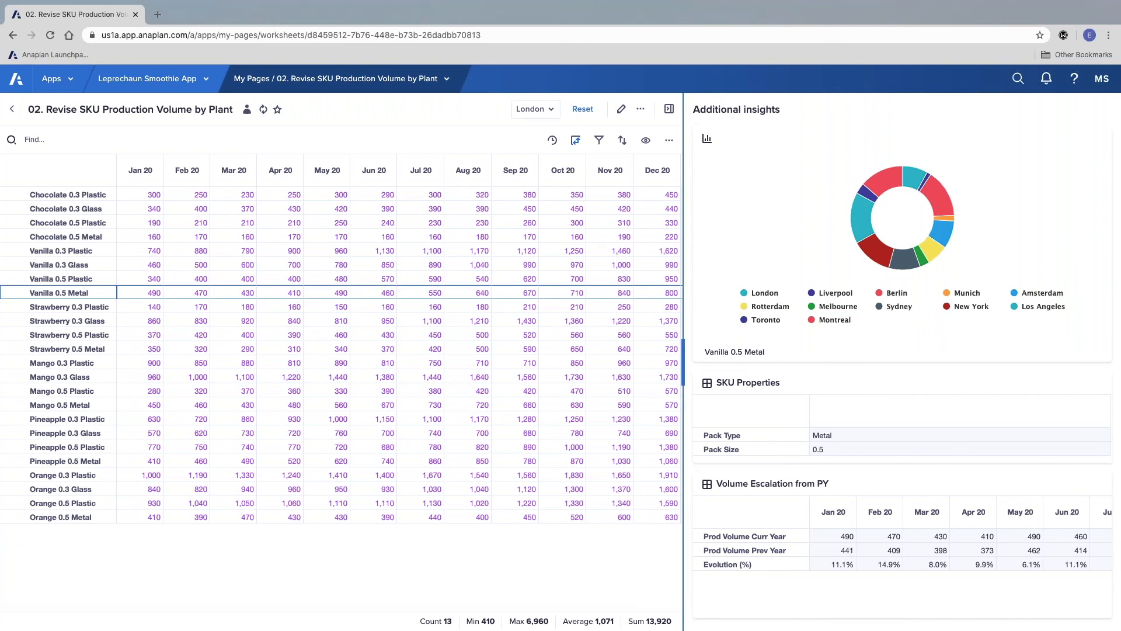
pyautogui.moveTo(811, 290); pyautogui.dragTo(875, 287)
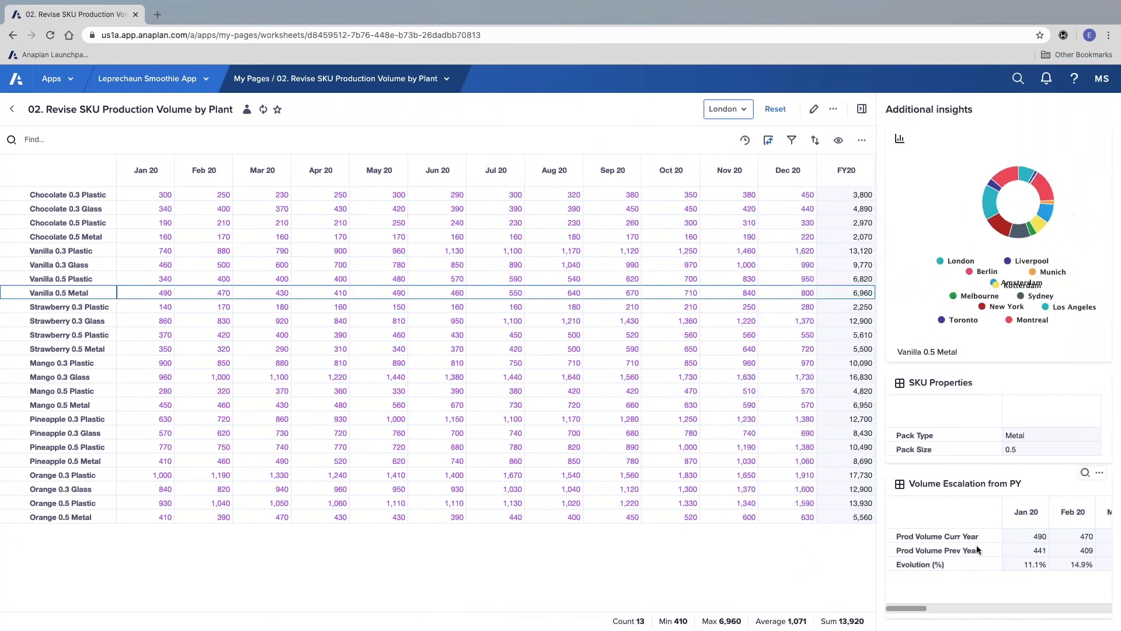
# Step: Expand the Volume Escalation from PY card beneath the grid and, with insights hidden, check it for Vanilla 0.3 Plastic and Strawberry 0.3 Glass
pyautogui.click(900, 485)
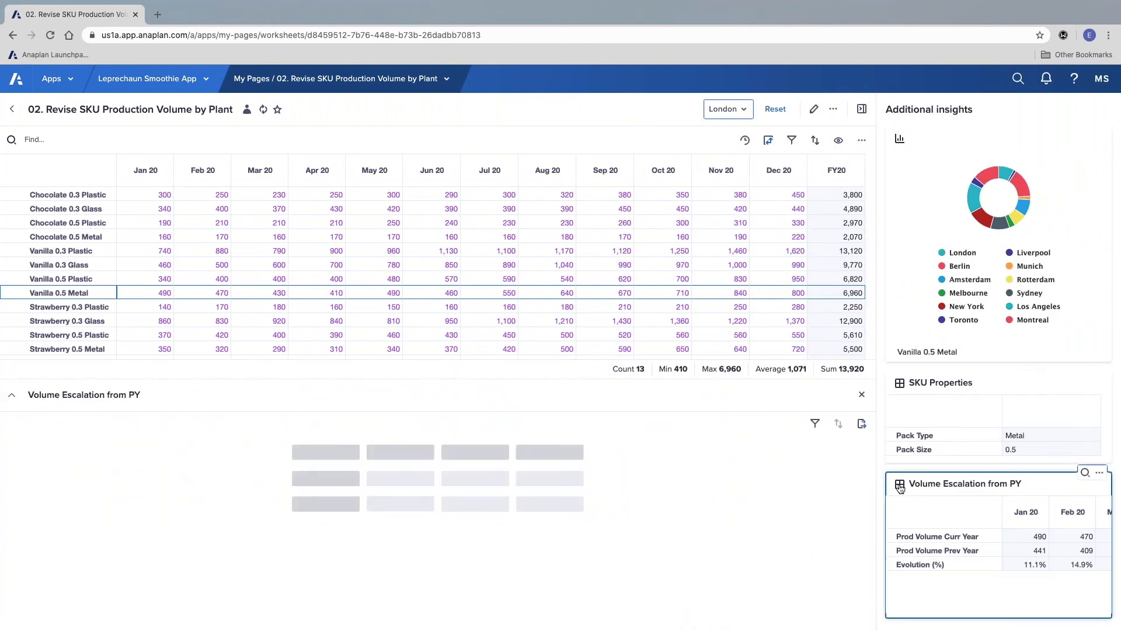
pyautogui.click(861, 108)
pyautogui.click(64, 255)
pyautogui.click(69, 320)
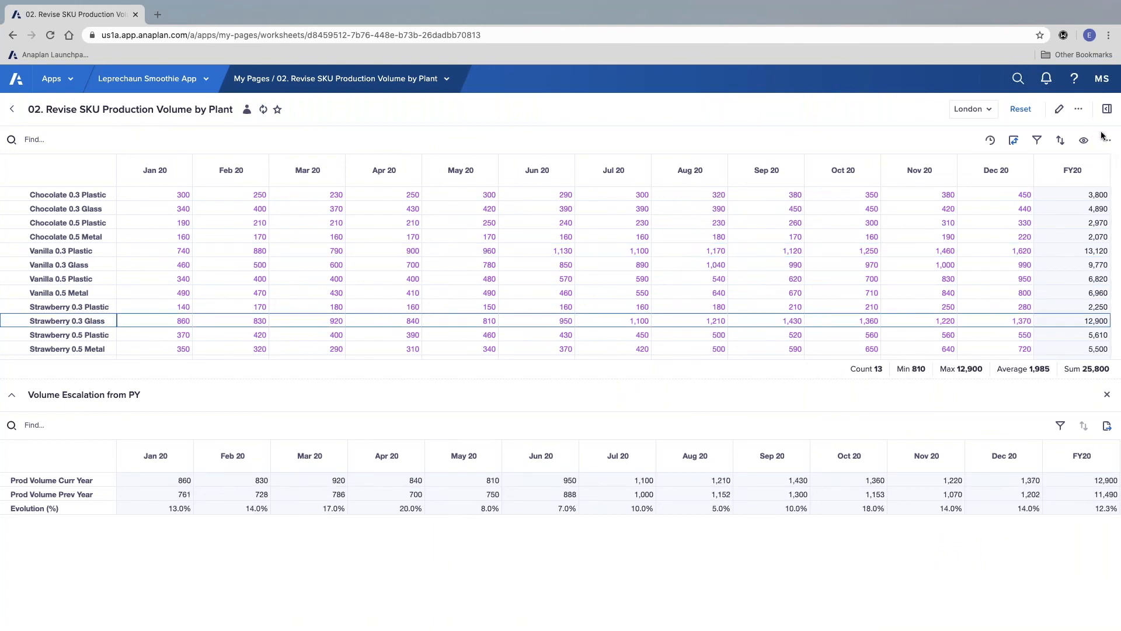
pyautogui.click(1107, 110)
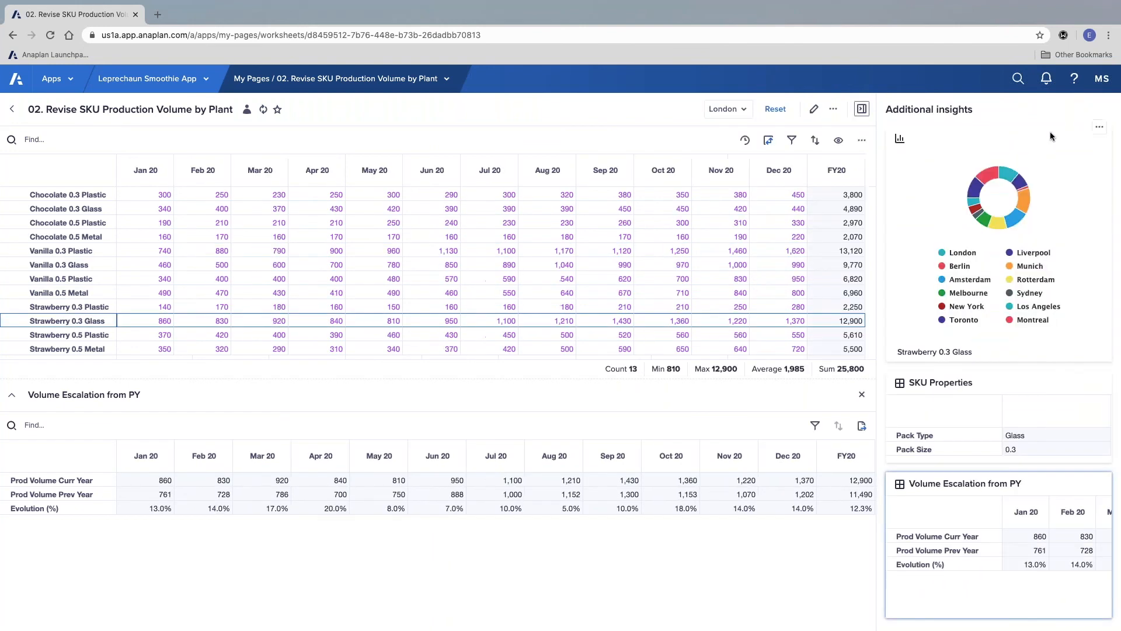
# Step: Edit the worksheet again, hide the preview of the Volume Escalation from PY card, and publish the change
pyautogui.click(815, 110)
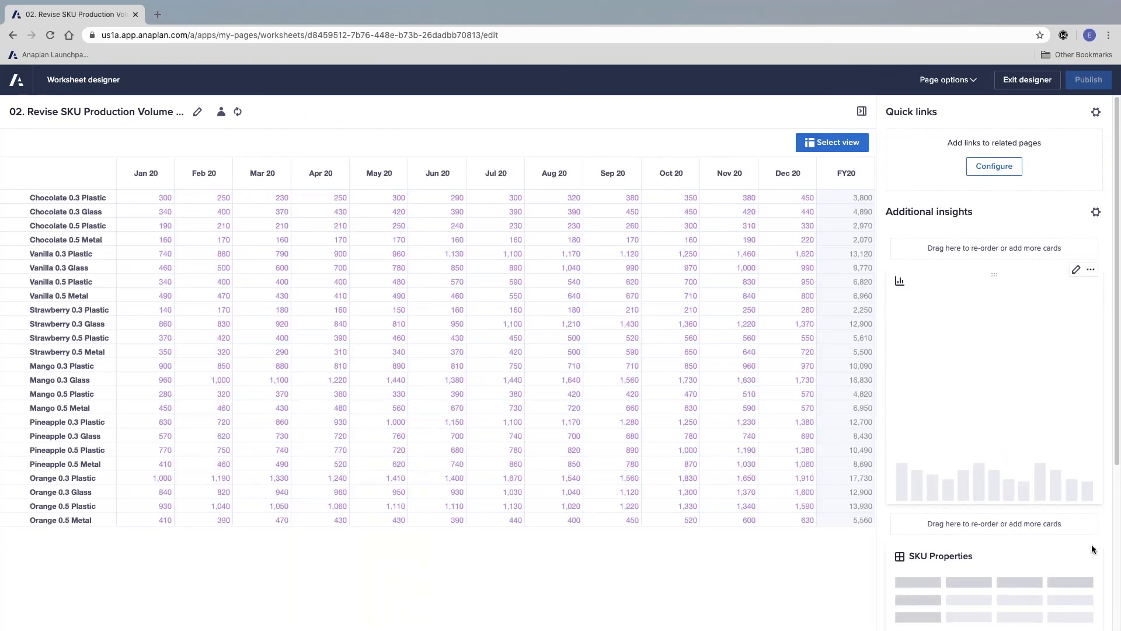
pyautogui.scroll(-5, 1086, 502)
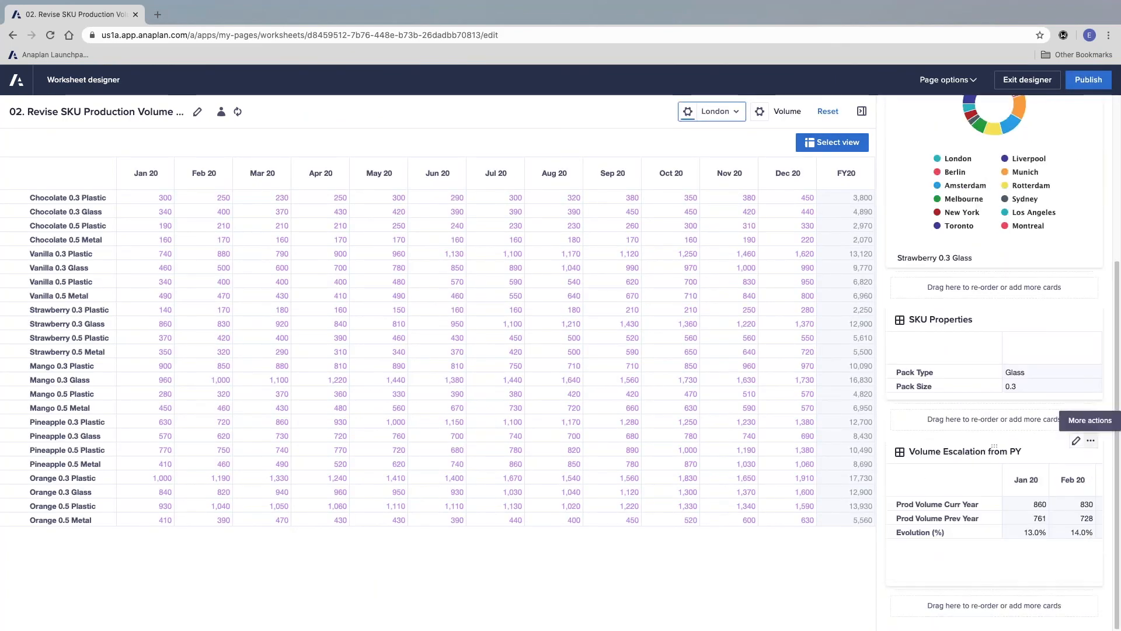
pyautogui.click(1091, 441)
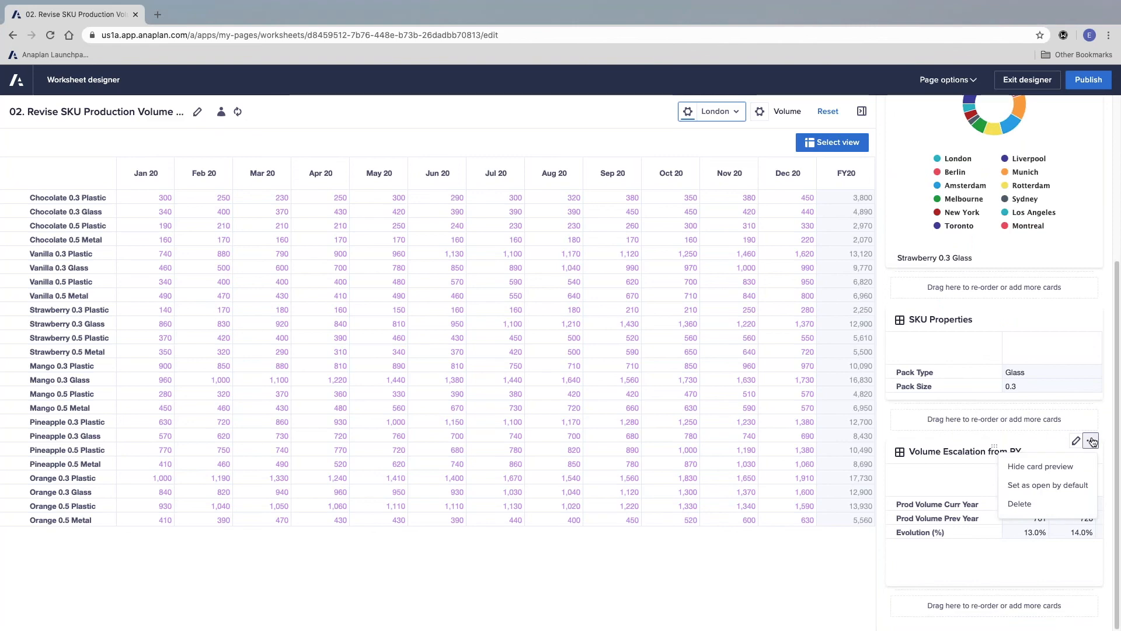
pyautogui.click(1059, 467)
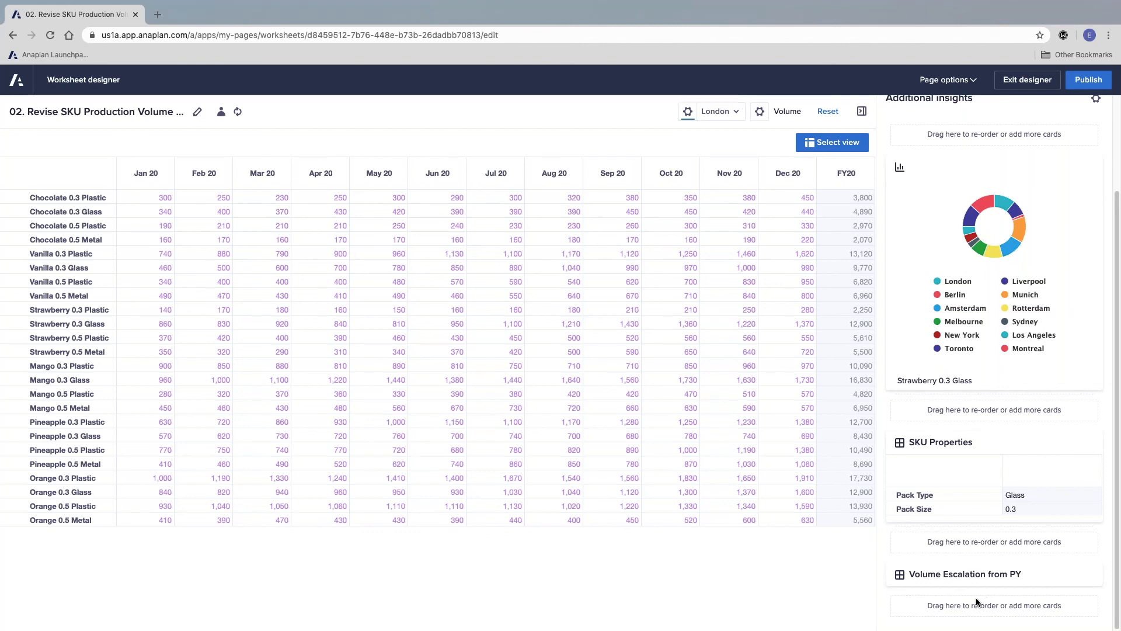
pyautogui.click(1088, 79)
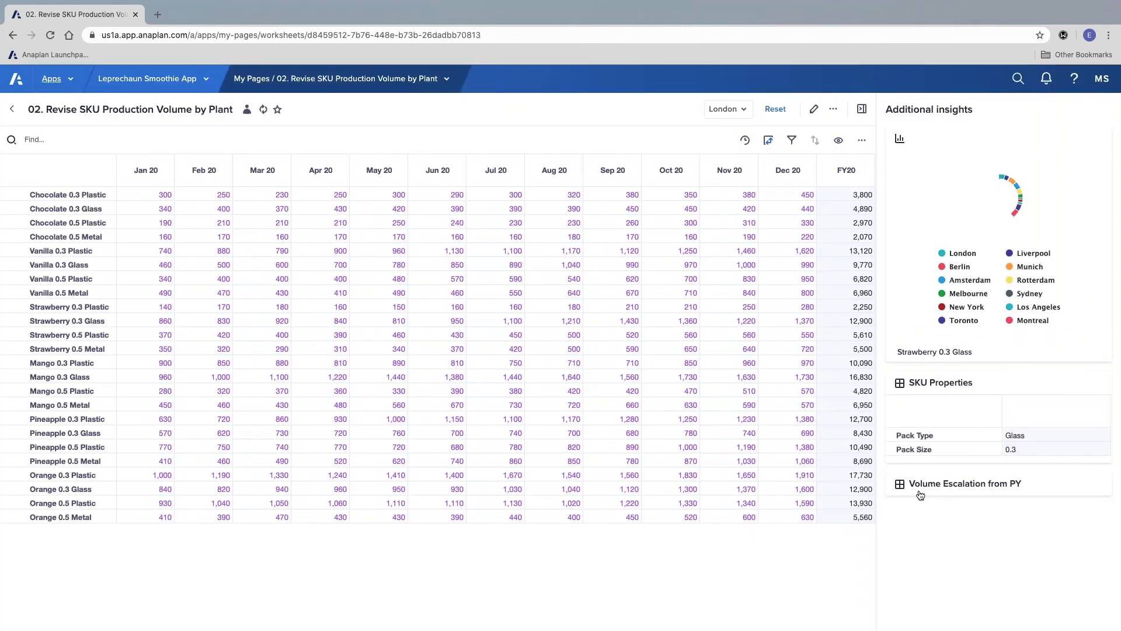
# Step: Expand the Volume Escalation from PY card beneath the grid and select the Strawberry 0.3 Glass row
pyautogui.click(979, 490)
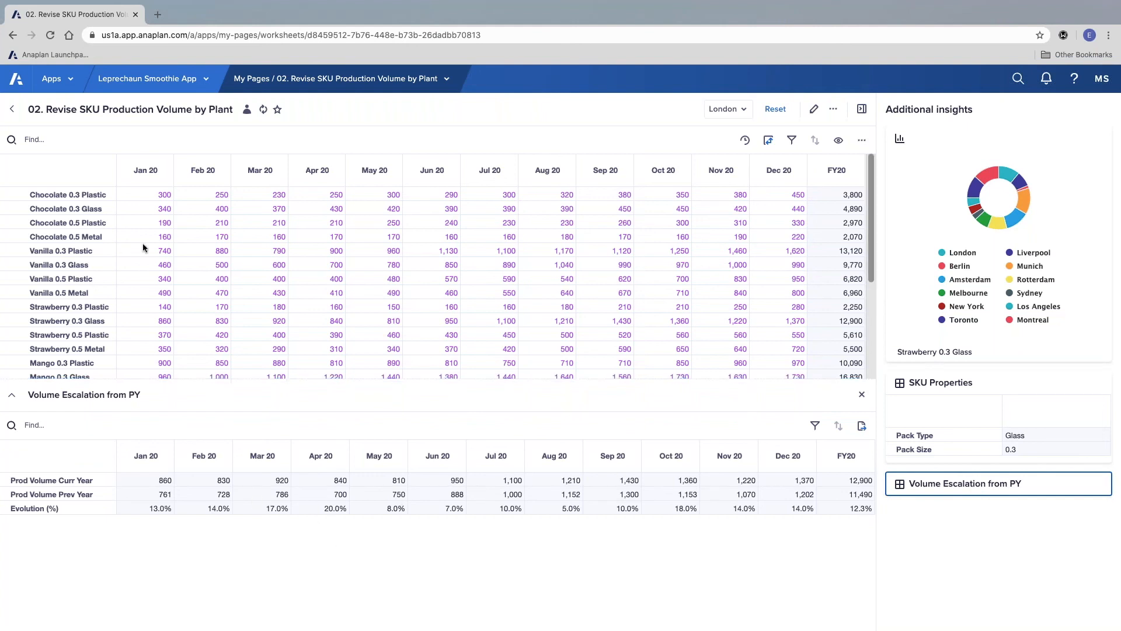
pyautogui.click(202, 321)
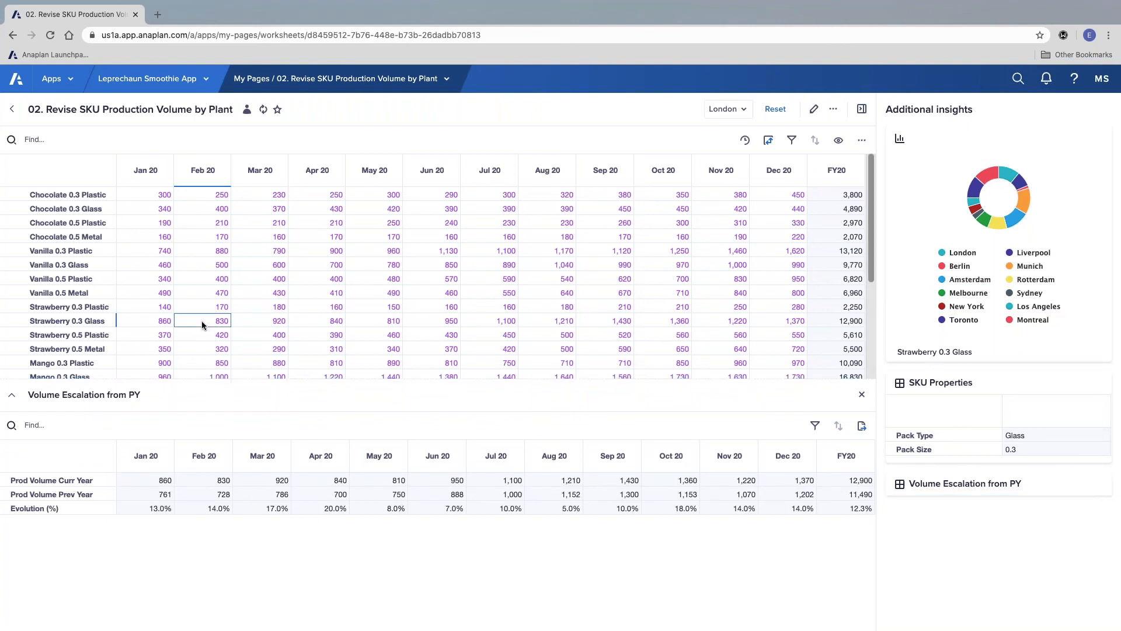
pyautogui.click(74, 322)
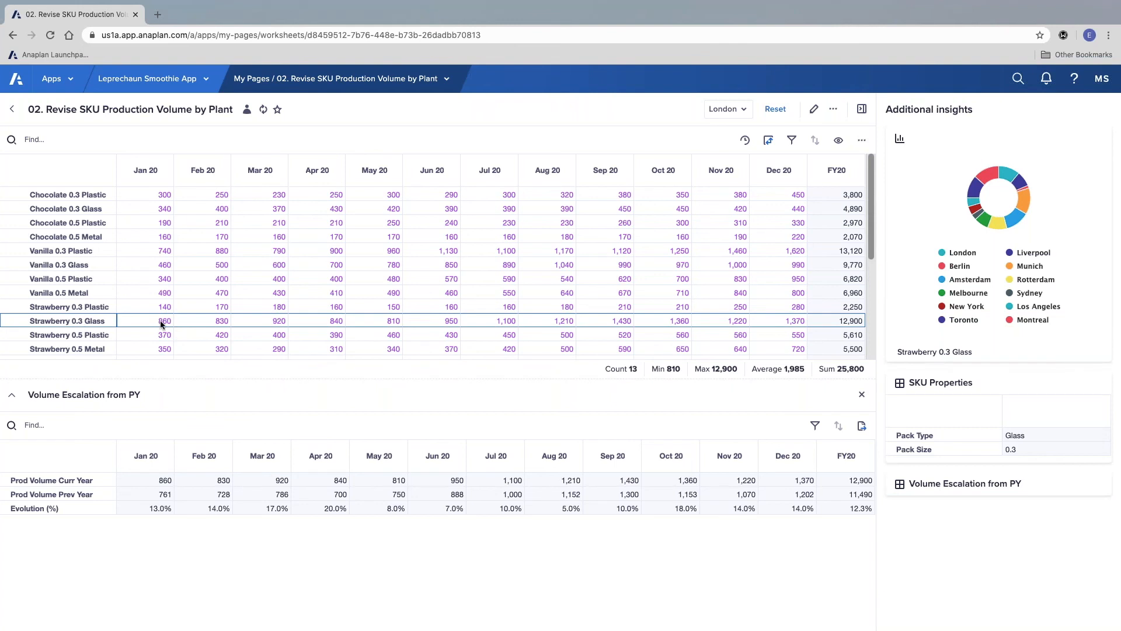
# Step: Set the Feb 20 production volume of Strawberry 0.3 Glass to 100, and replace that entry with 1000
pyautogui.click(206, 319)
pyautogui.write('900')
pyautogui.press('Return')
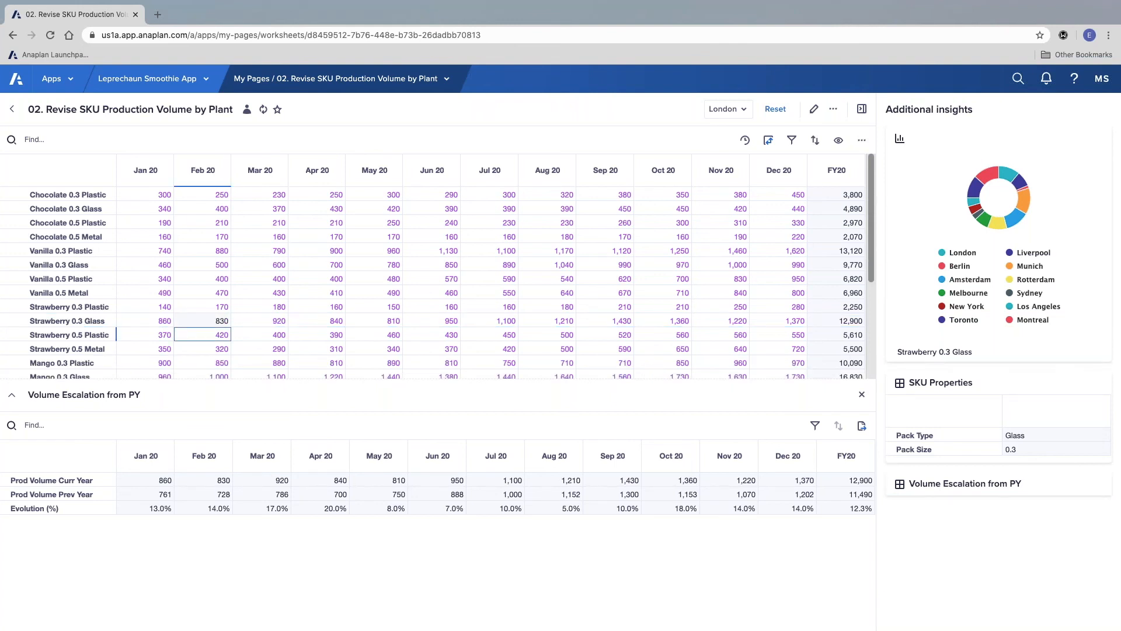
pyautogui.click(191, 319)
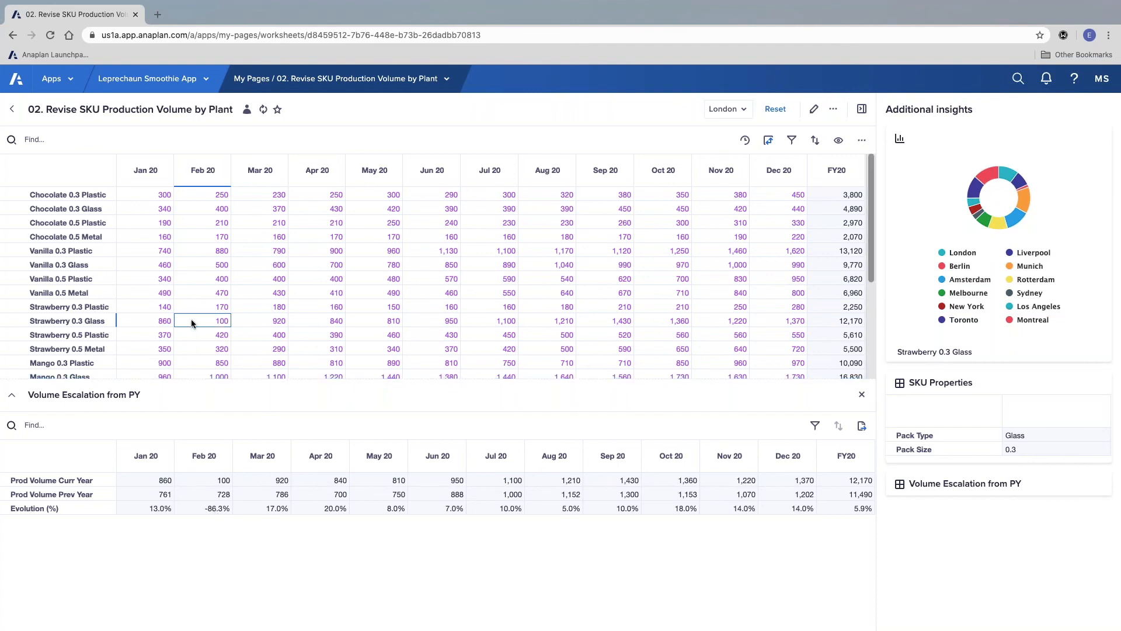
pyautogui.write('1000')
pyautogui.press('Return')
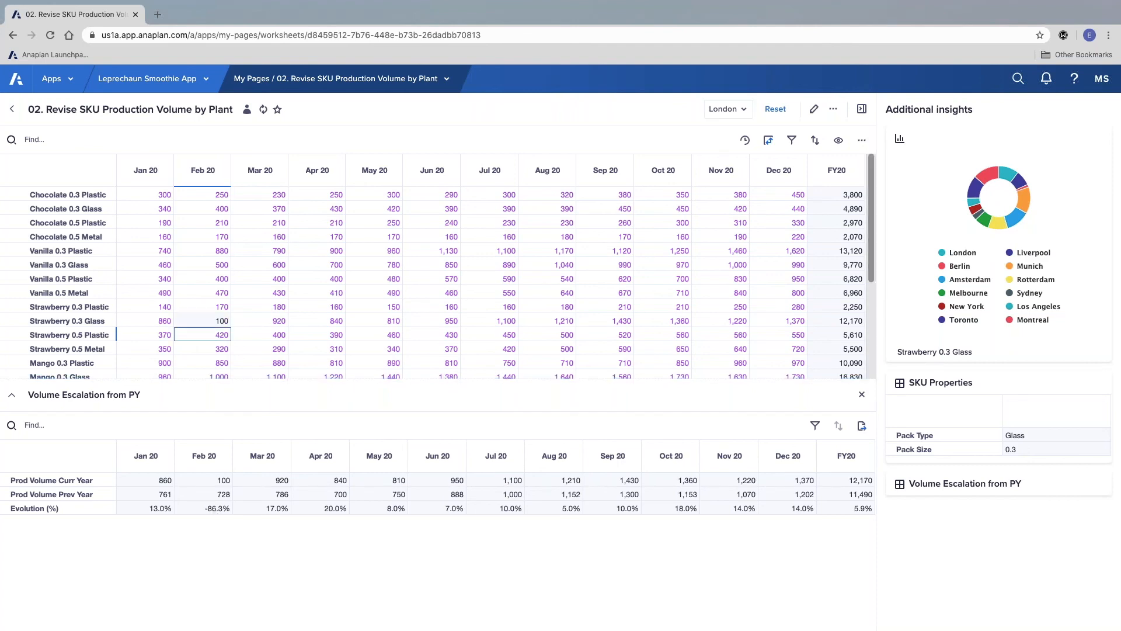